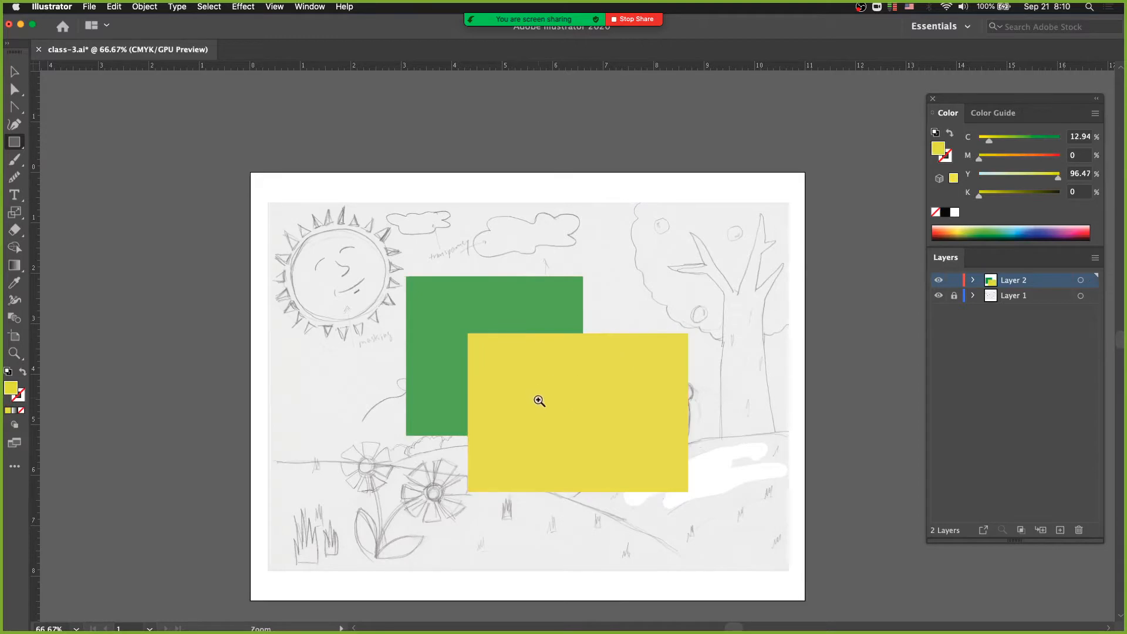
Step: Select the yellow rectangle and display its transparency settings clear of the two rectangles
{"action": "left_click", "coordinate": [538, 399], "text": "super"}
{"action": "left_click_drag", "start_coordinate": [538, 399], "coordinate": [435, 428]}
{"action": "key", "text": "v"}
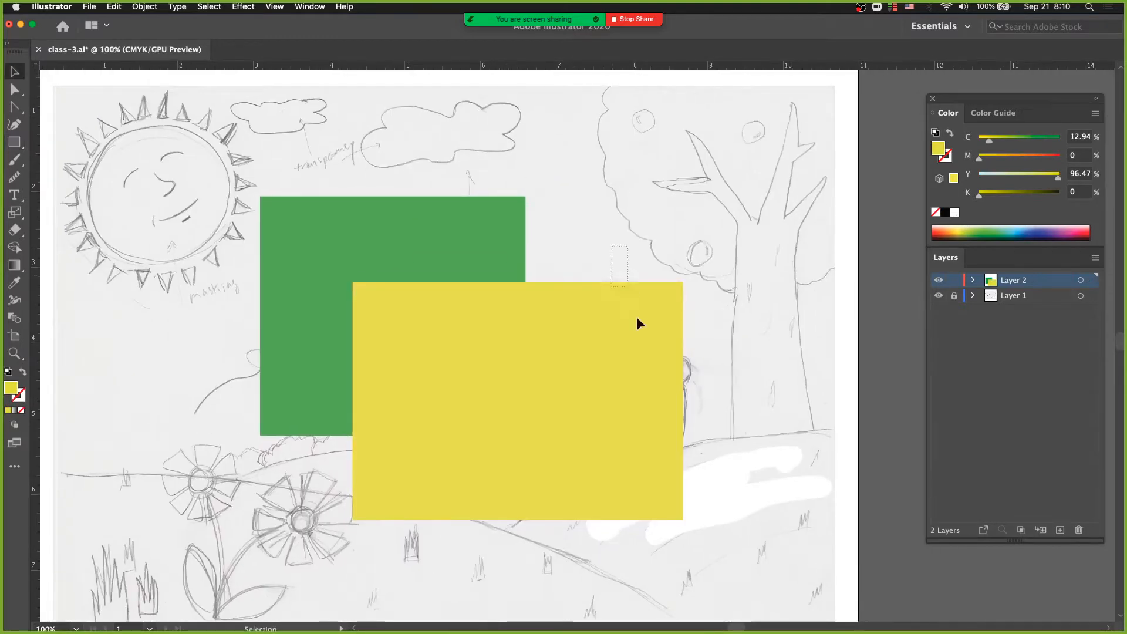
{"action": "left_click", "coordinate": [631, 320]}
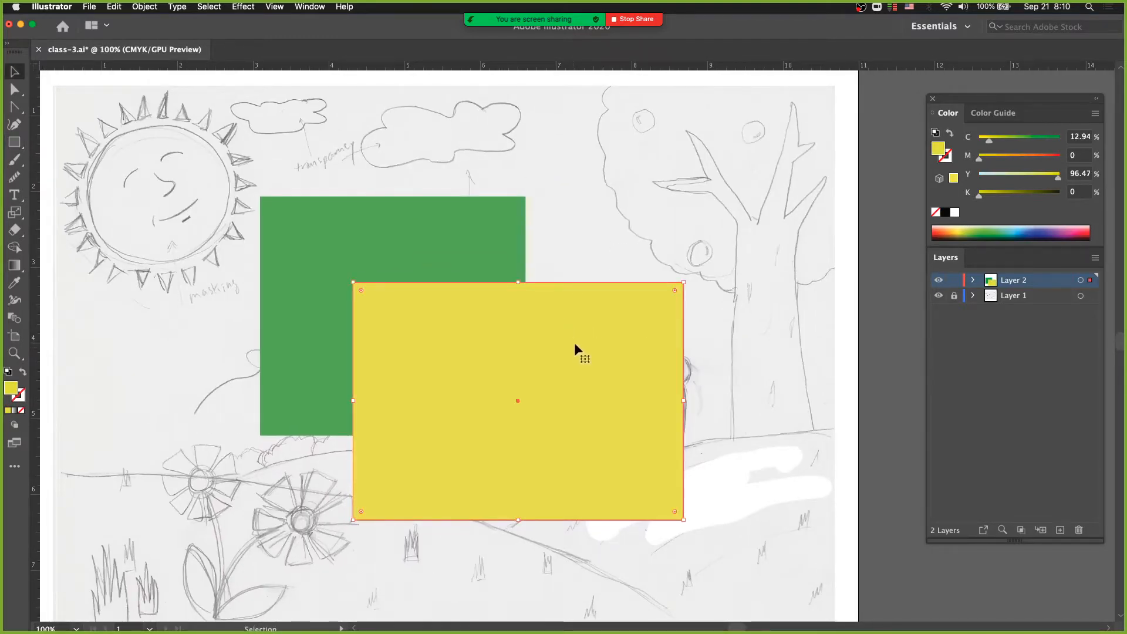
{"action": "left_click", "coordinate": [275, 7]}
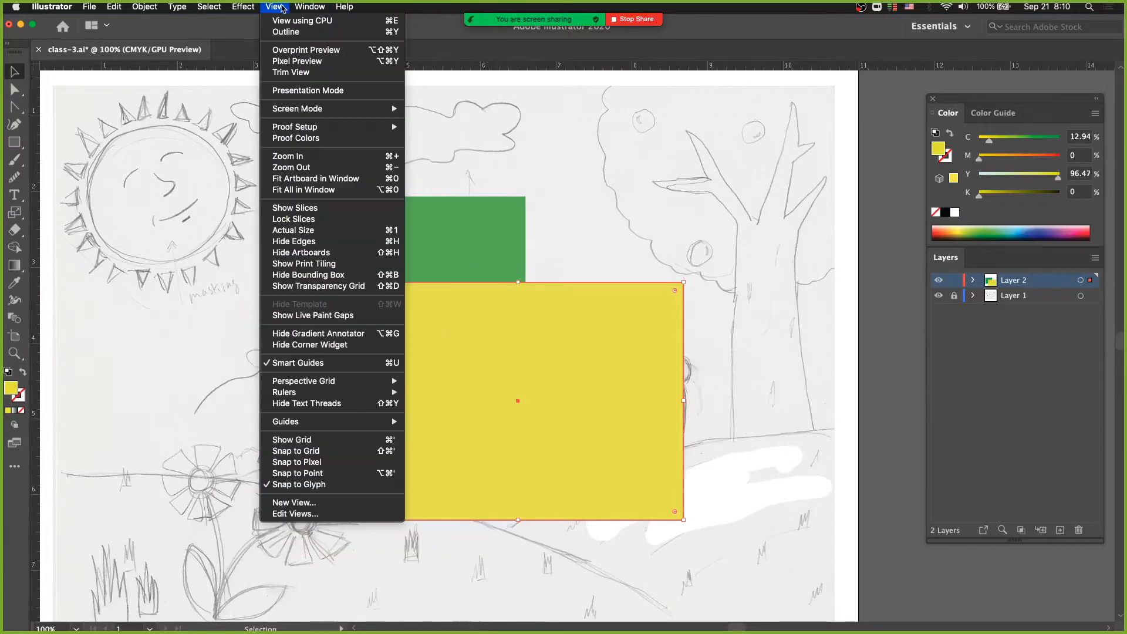
{"action": "mouse_move", "coordinate": [311, 7]}
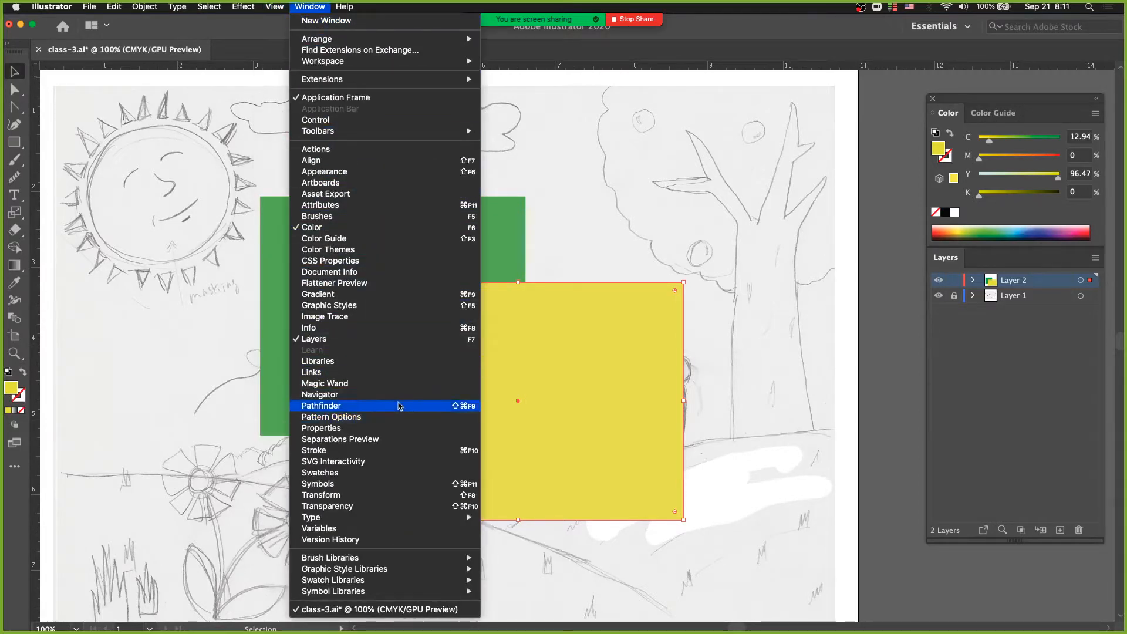
{"action": "left_click", "coordinate": [385, 506]}
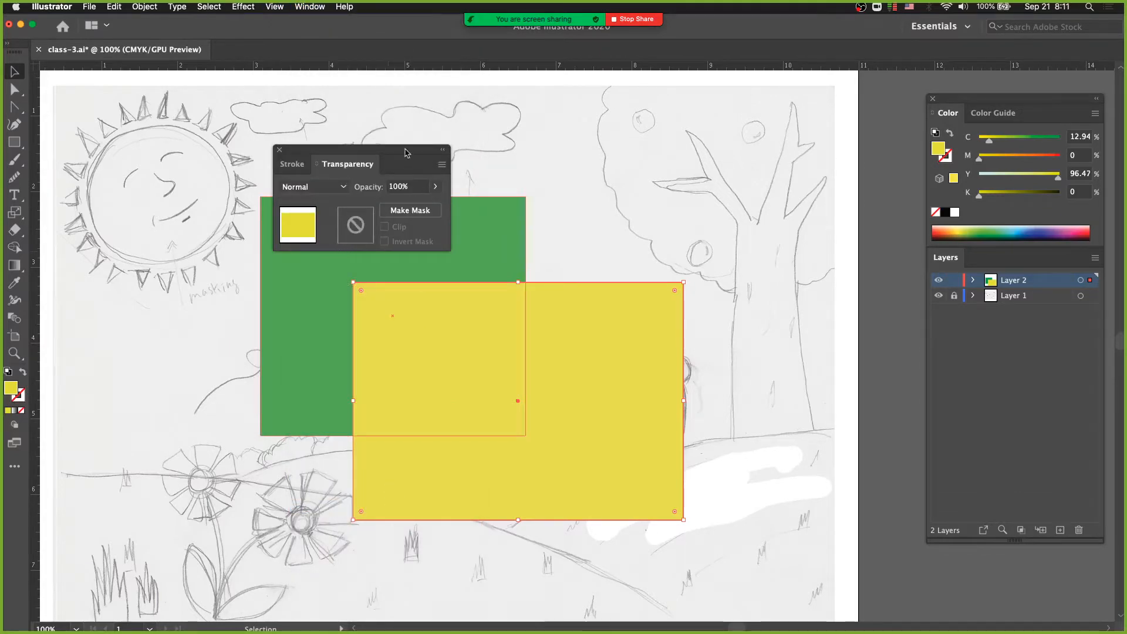
{"action": "left_click_drag", "start_coordinate": [405, 152], "coordinate": [744, 147]}
Step: Set the yellow rectangle's opacity to 81%
{"action": "left_click", "coordinate": [774, 181]}
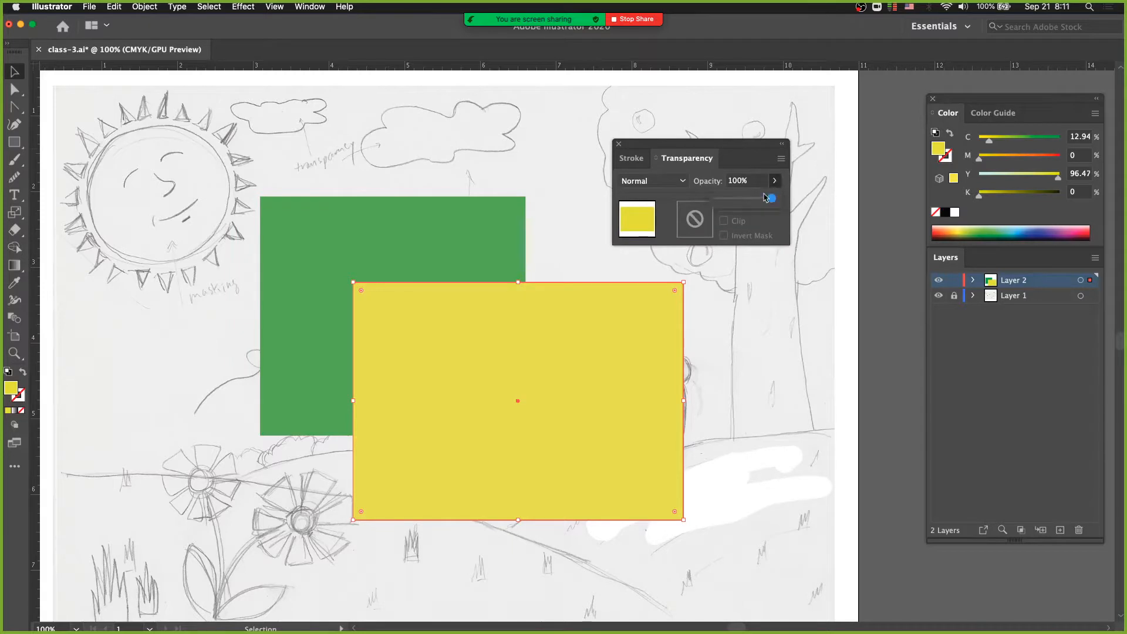
{"action": "mouse_move", "coordinate": [771, 198]}
{"action": "left_mouse_down"}
{"action": "mouse_move", "coordinate": [734, 203]}
{"action": "mouse_move", "coordinate": [761, 206]}
{"action": "left_mouse_up"}
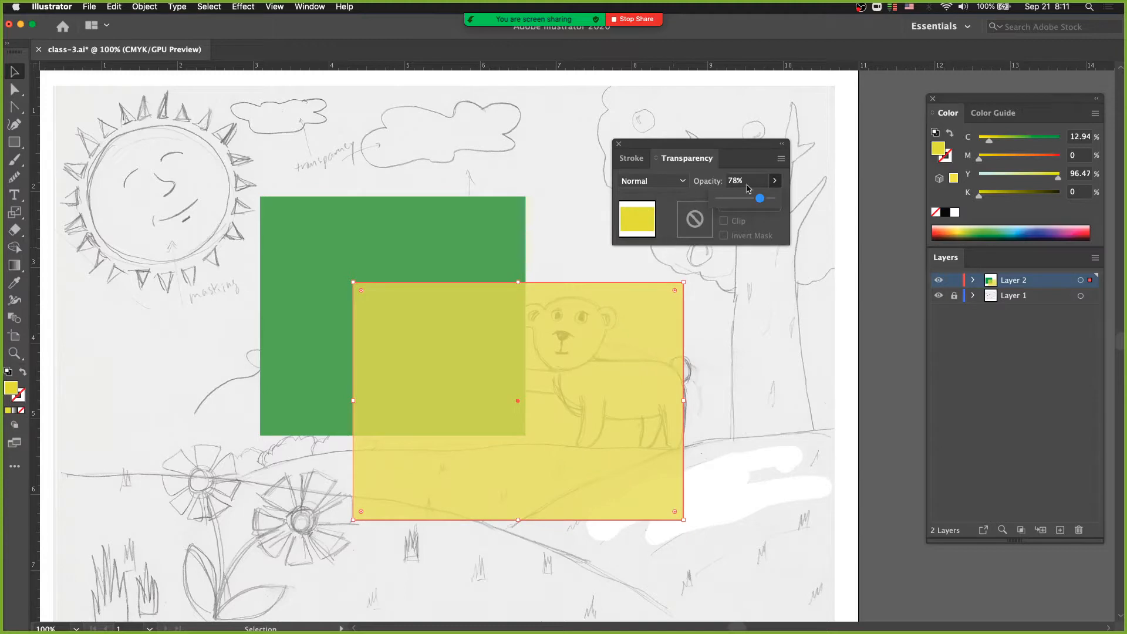
{"action": "left_click_drag", "start_coordinate": [760, 200], "coordinate": [762, 200]}
Step: Try the Multiply blend mode on the yellow rectangle
{"action": "left_click", "coordinate": [676, 182]}
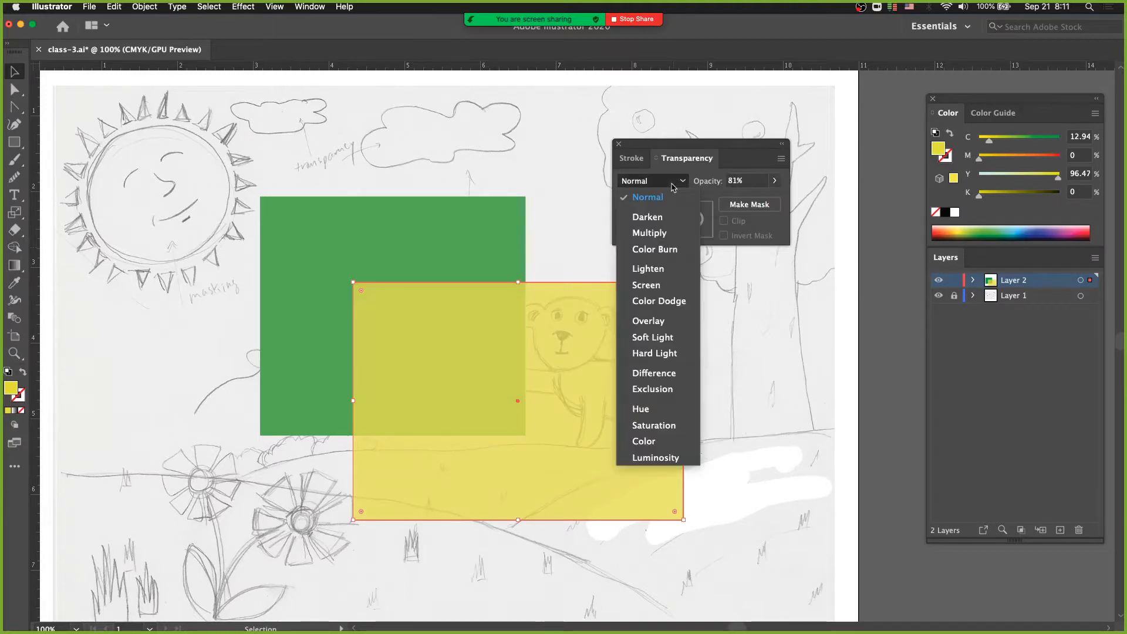
{"action": "left_click", "coordinate": [676, 185]}
{"action": "left_click", "coordinate": [676, 183]}
{"action": "left_click", "coordinate": [684, 184]}
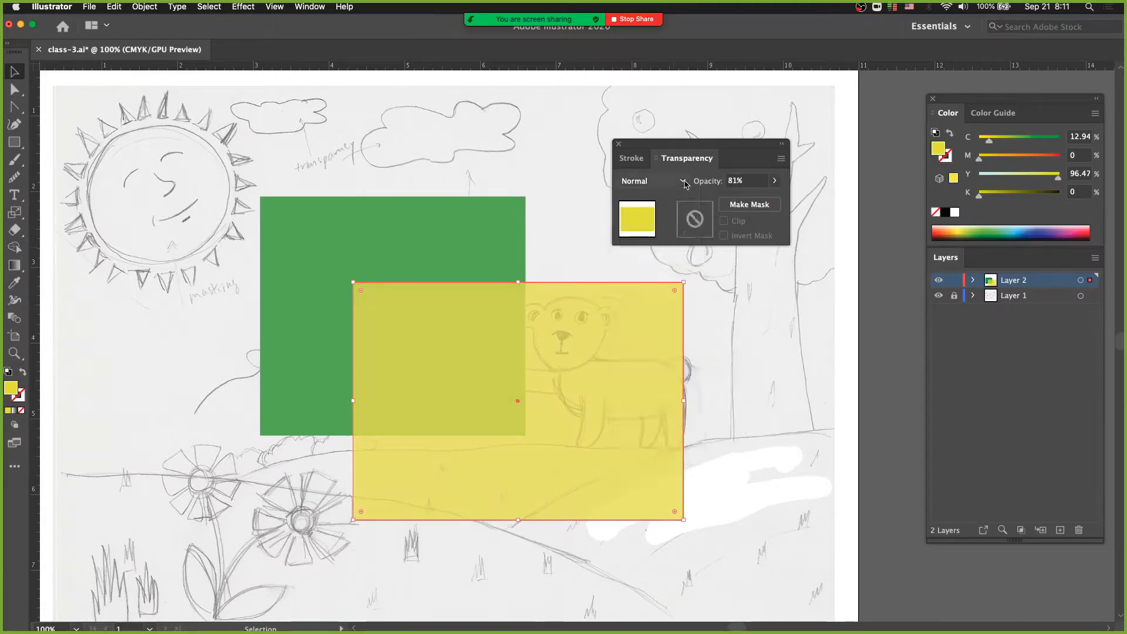
{"action": "left_click", "coordinate": [684, 184]}
{"action": "left_click", "coordinate": [662, 233]}
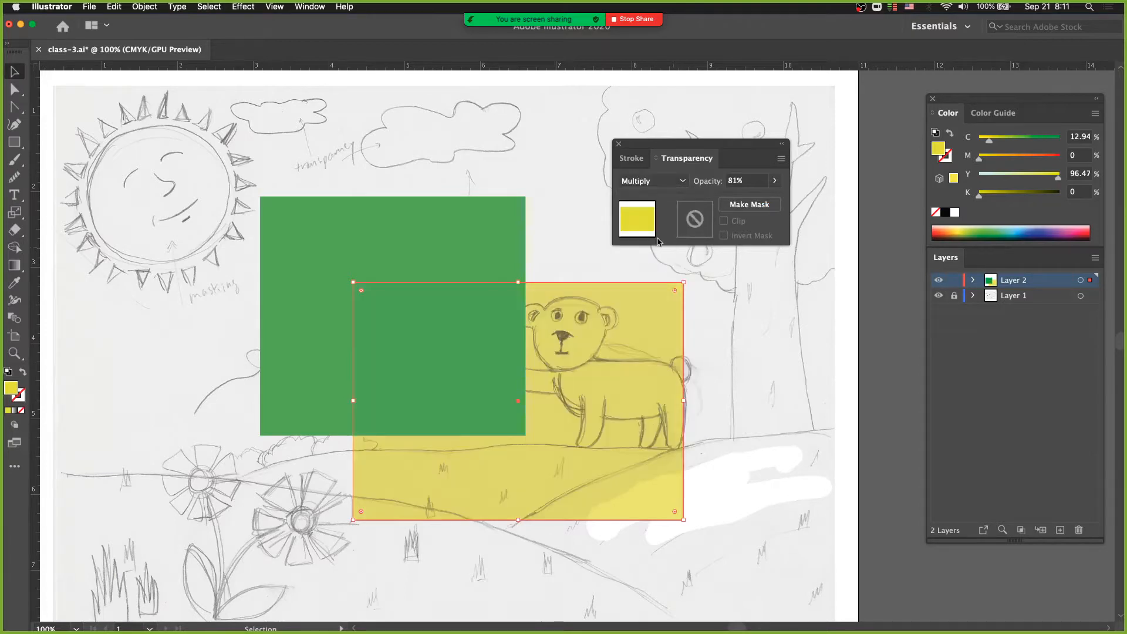
Step: Try the Lighten and Color Dodge blend modes on the yellow rectangle, returning it to Normal
{"action": "left_click", "coordinate": [666, 183]}
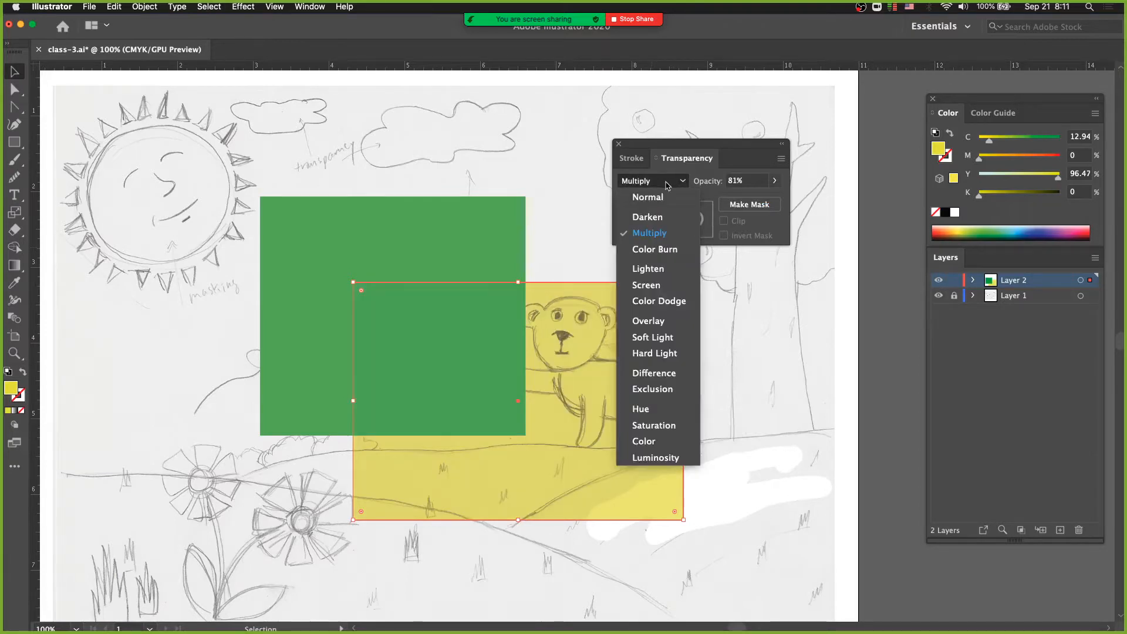
{"action": "left_click", "coordinate": [662, 265]}
{"action": "left_click", "coordinate": [650, 183]}
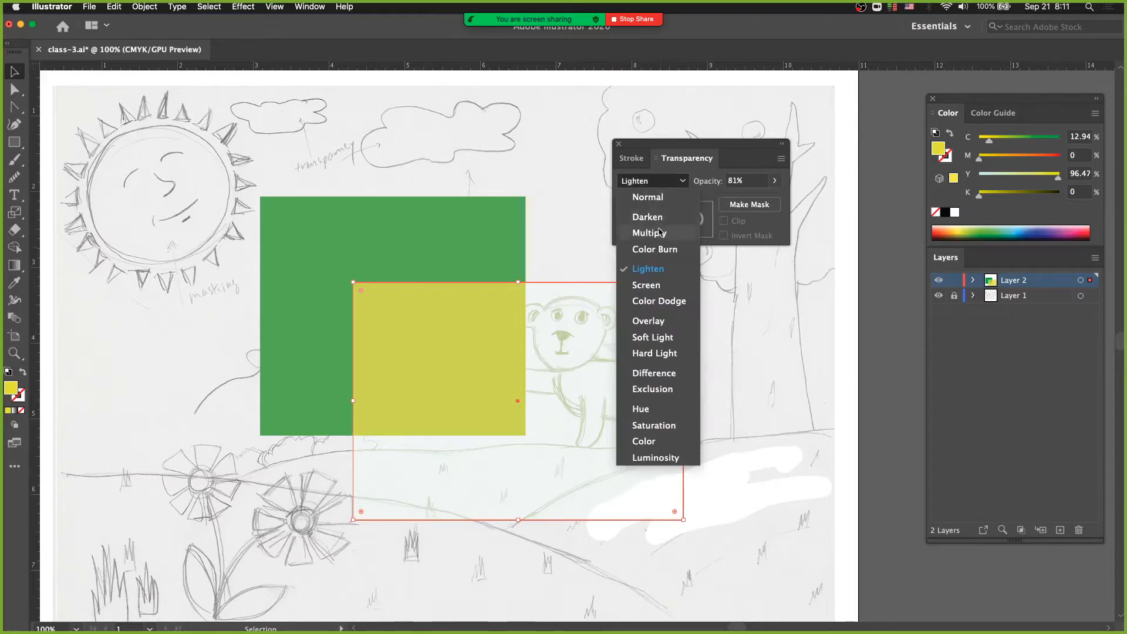
{"action": "left_click", "coordinate": [660, 302]}
{"action": "left_click", "coordinate": [669, 182]}
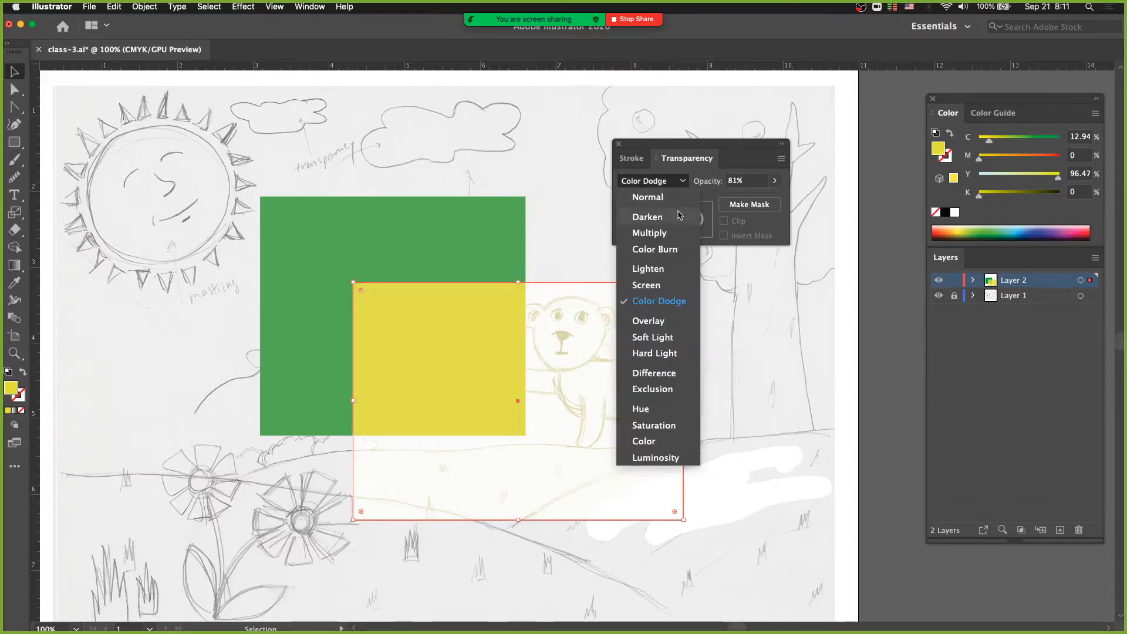
{"action": "left_click", "coordinate": [647, 197]}
{"action": "left_click", "coordinate": [760, 180]}
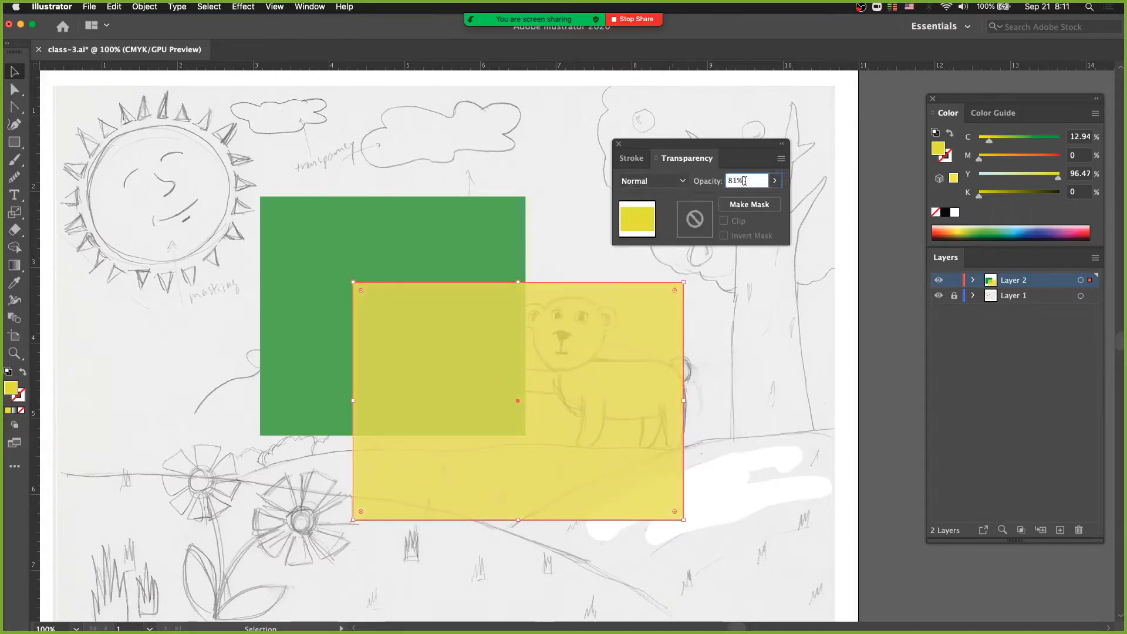
{"action": "left_click", "coordinate": [775, 180]}
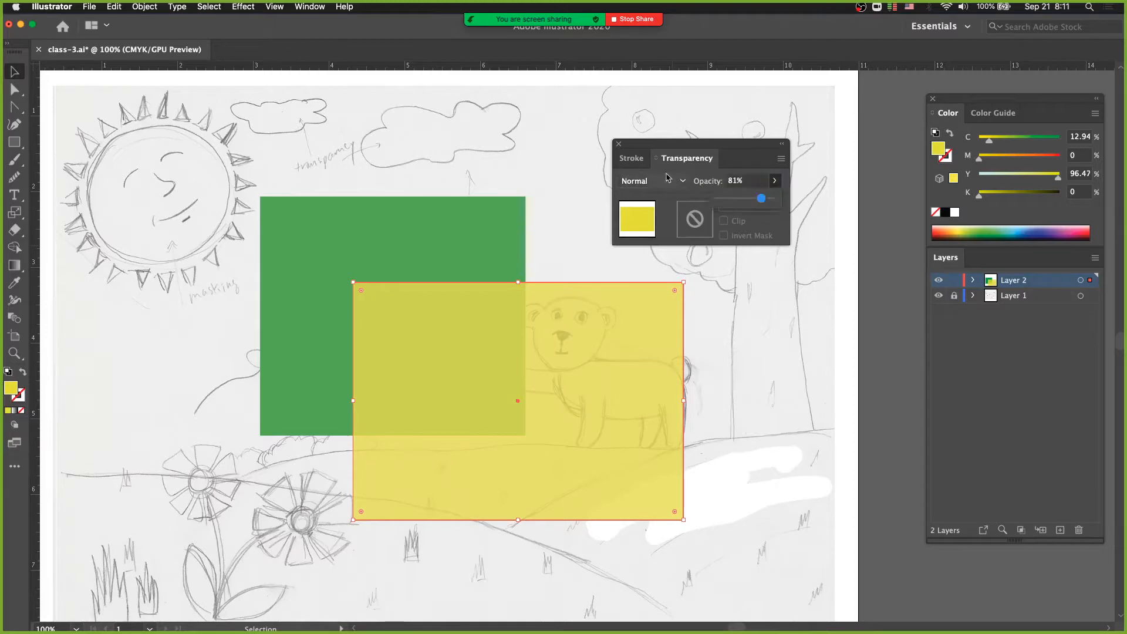
{"action": "left_click", "coordinate": [309, 7]}
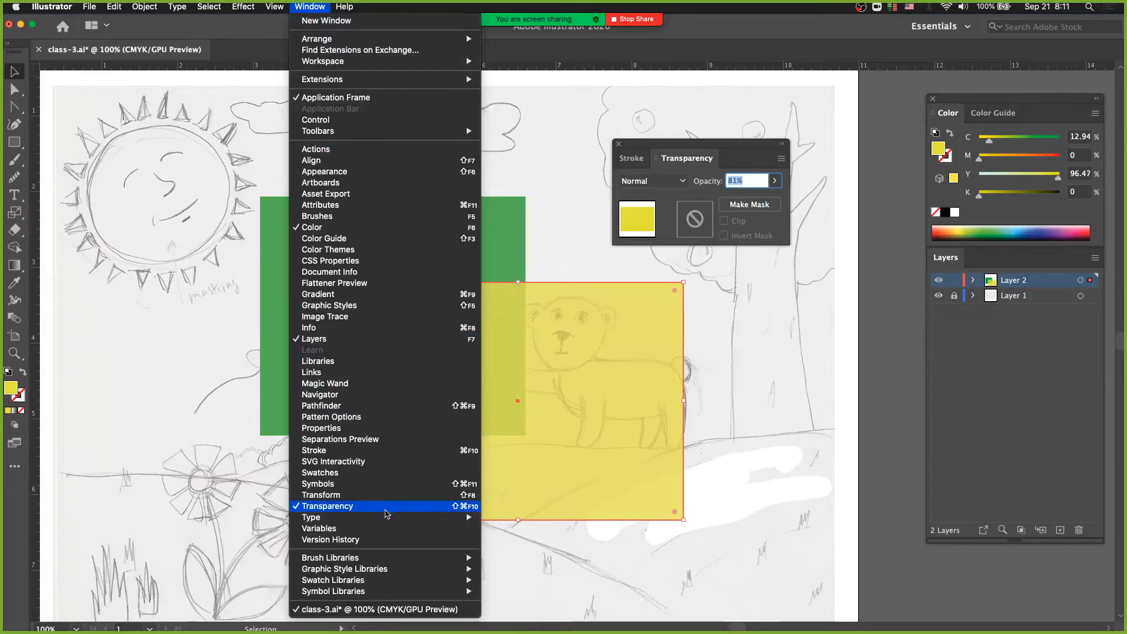
{"action": "left_click", "coordinate": [313, 7]}
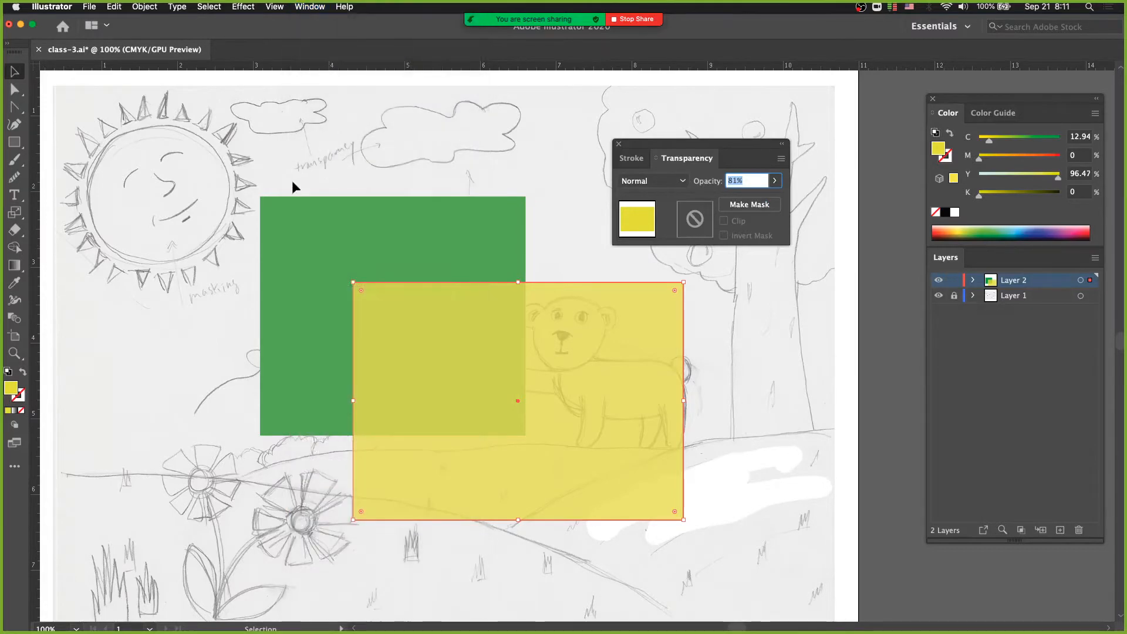
Step: Set the green rectangle's opacity to 45% and deselect it
{"action": "left_click", "coordinate": [381, 223]}
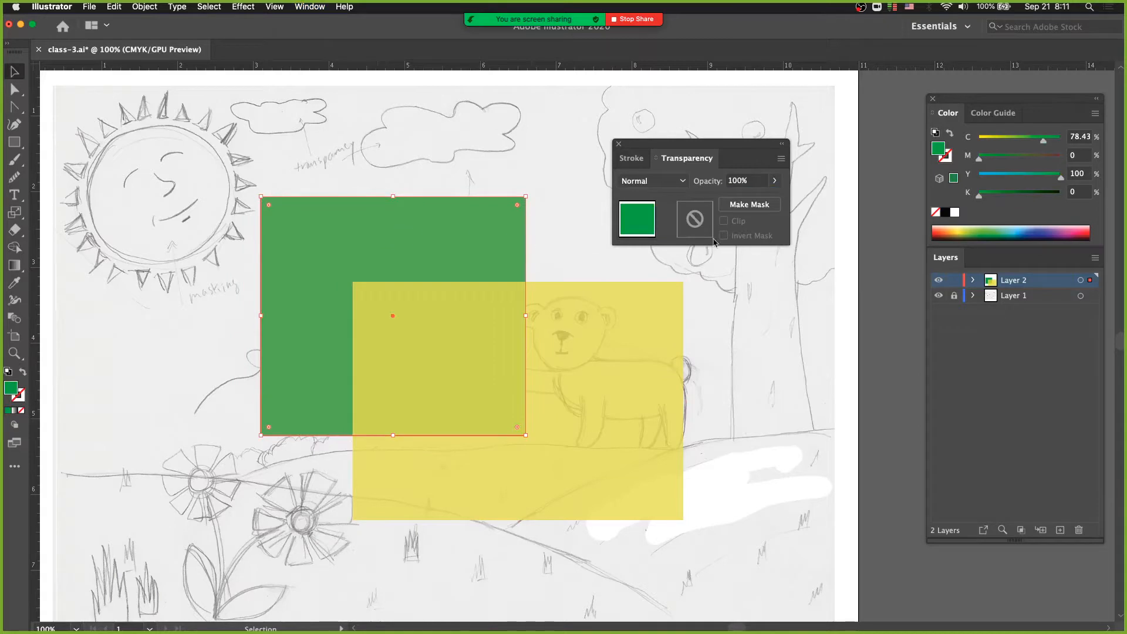
{"action": "left_click", "coordinate": [775, 181]}
{"action": "left_click_drag", "start_coordinate": [756, 201], "coordinate": [743, 201]}
{"action": "left_click", "coordinate": [476, 149]}
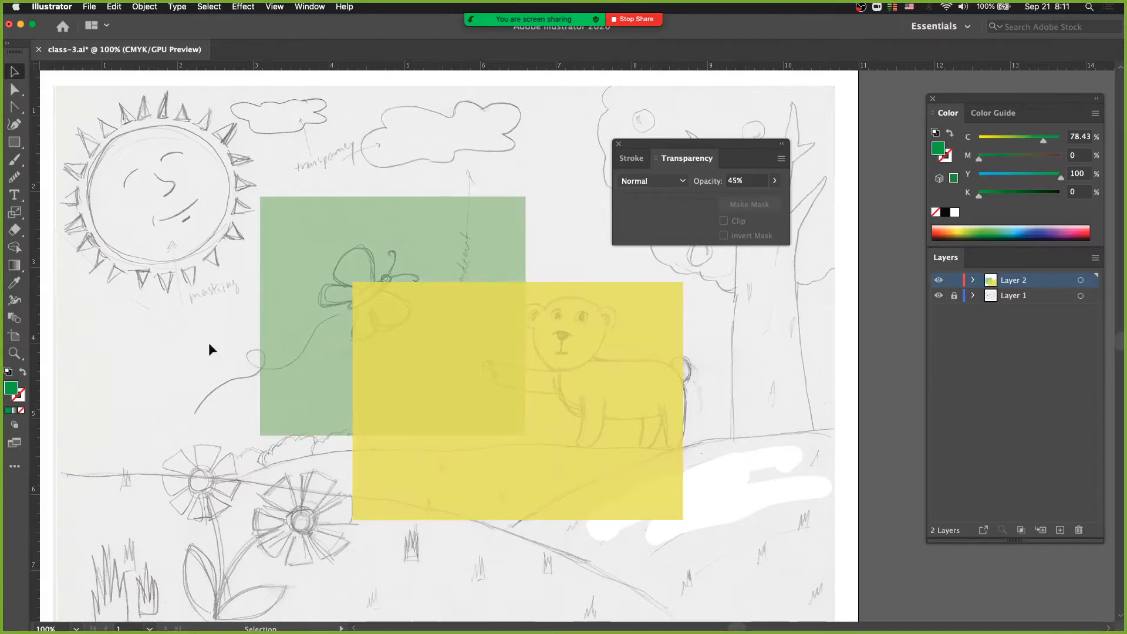
Step: Hide the sketch on Layer 1 and leave both rectangles deselected
{"action": "left_click_drag", "start_coordinate": [209, 343], "coordinate": [401, 426]}
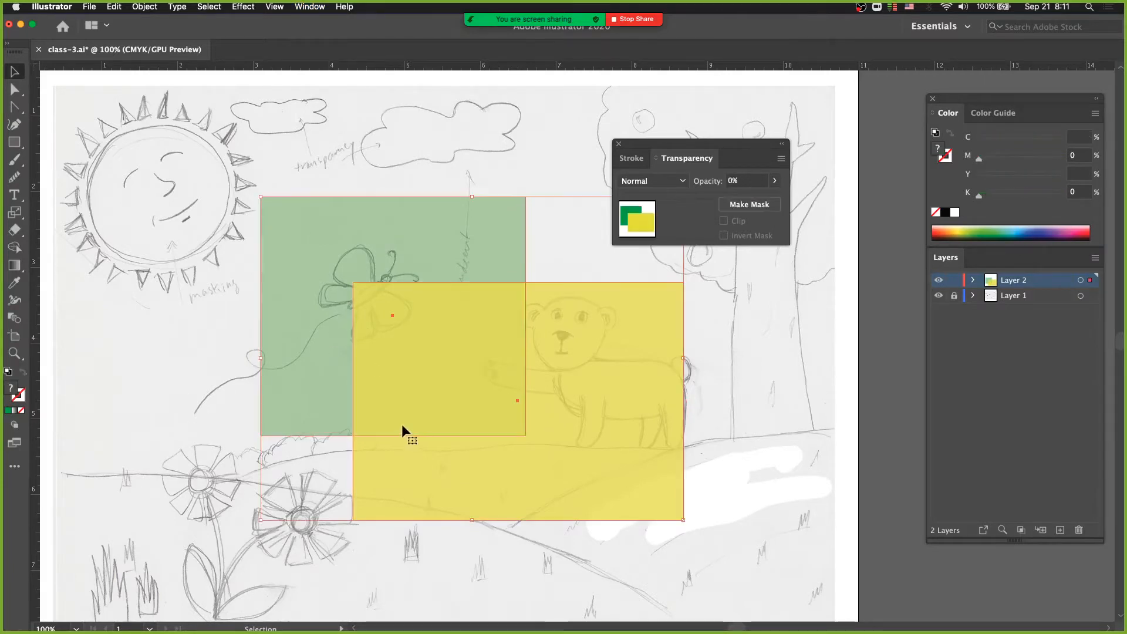
{"action": "left_click", "coordinate": [939, 296]}
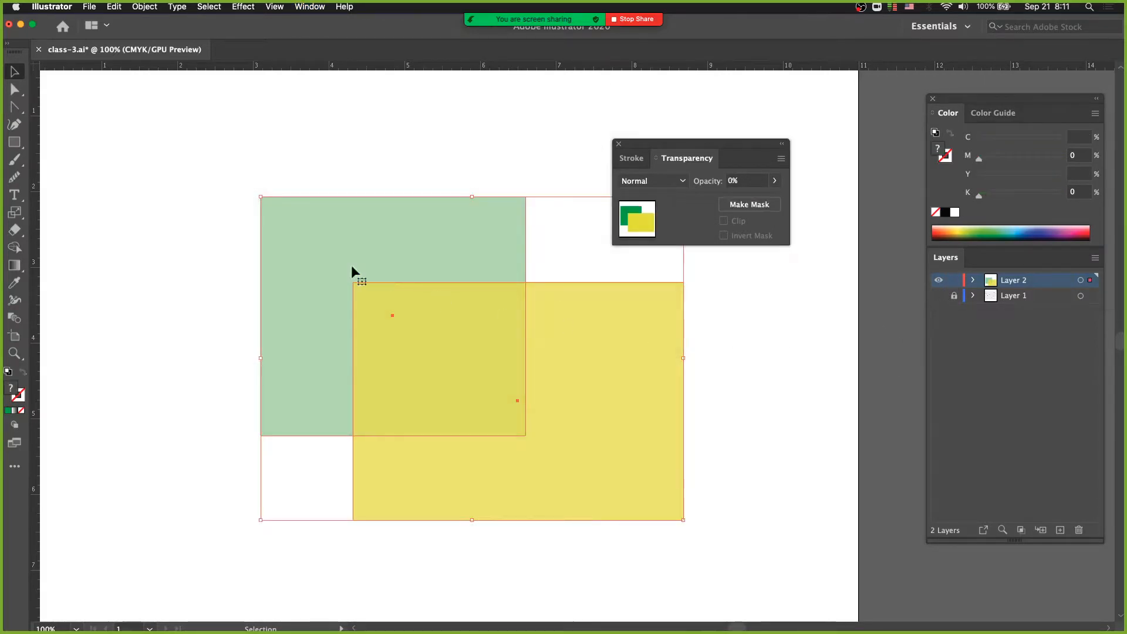
{"action": "left_click", "coordinate": [170, 270]}
Step: Move the yellow rectangle slightly down and recolor it red with C 0, M 99.22, Y 65.49, K 0
{"action": "left_click_drag", "start_coordinate": [567, 384], "coordinate": [559, 419]}
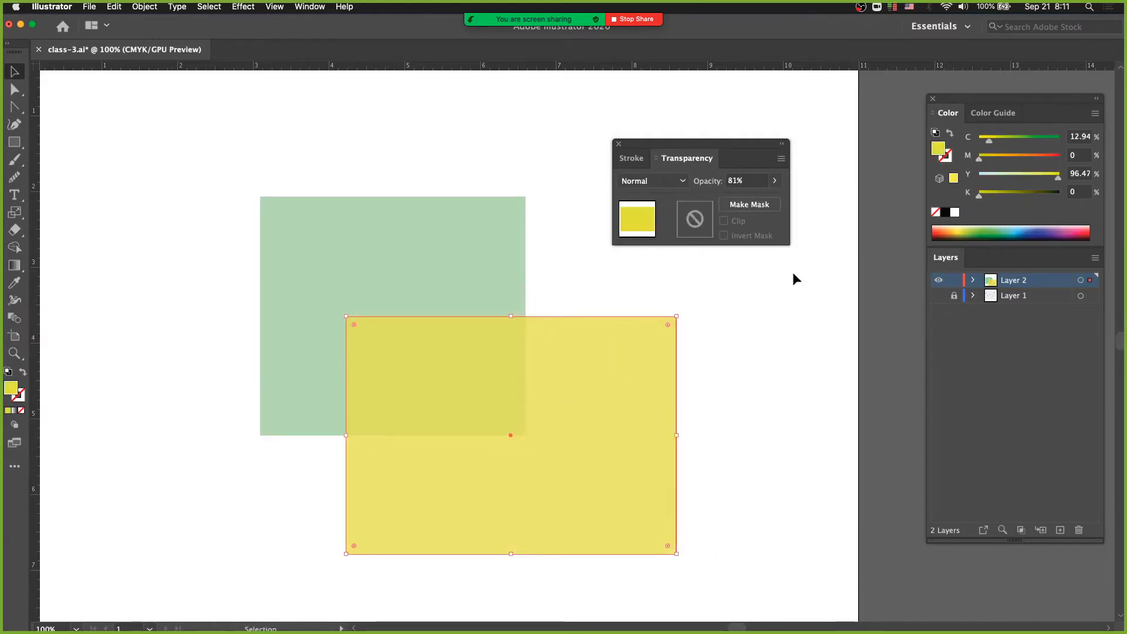
{"action": "left_click", "coordinate": [1031, 230]}
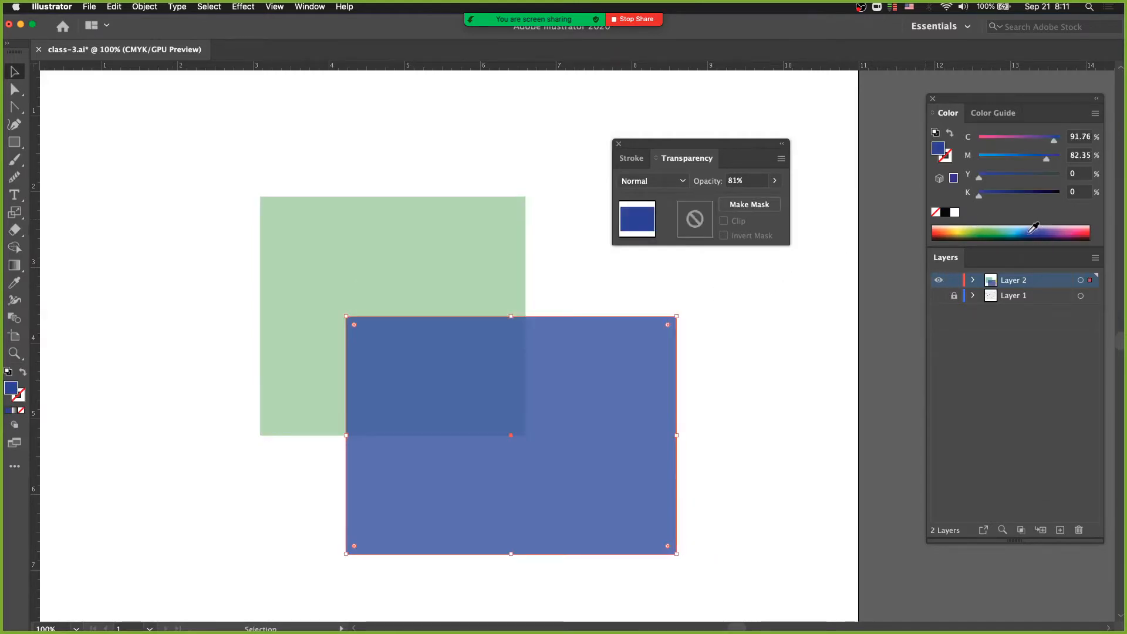
{"action": "left_click", "coordinate": [1083, 229]}
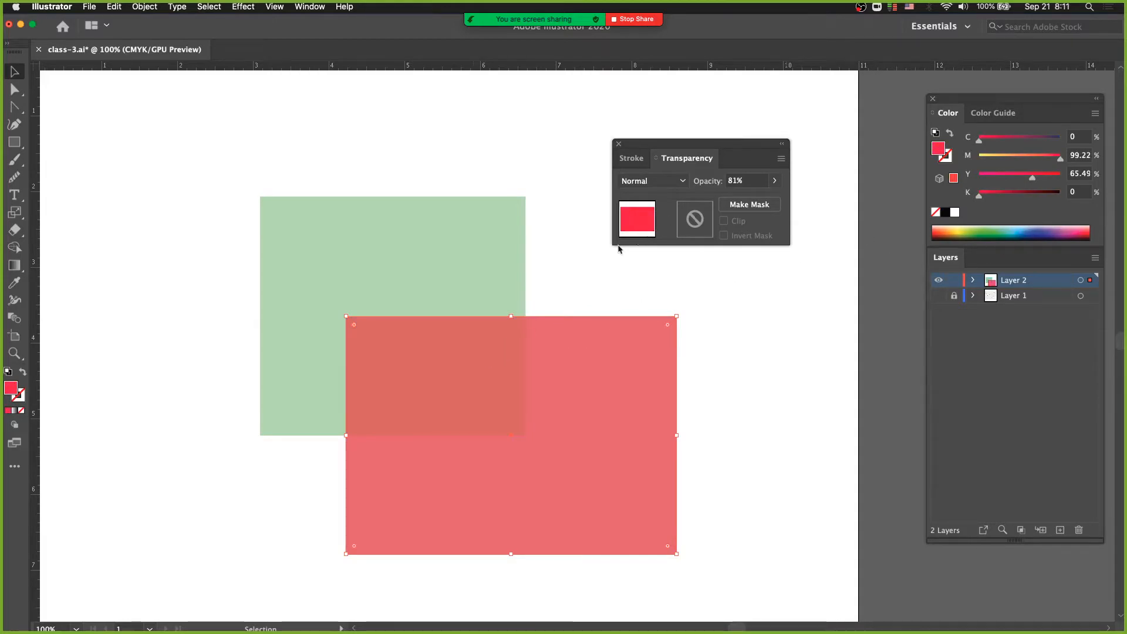
Step: Set the red rectangle's opacity to 44% and deselect it
{"action": "left_click", "coordinate": [775, 181]}
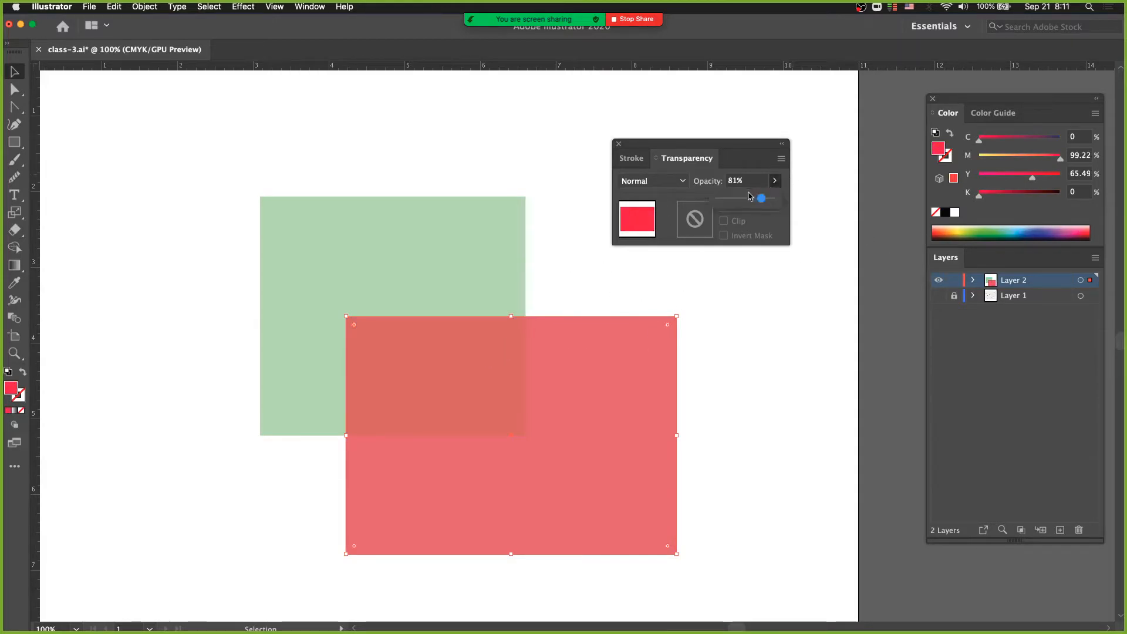
{"action": "left_click_drag", "start_coordinate": [749, 196], "coordinate": [742, 198]}
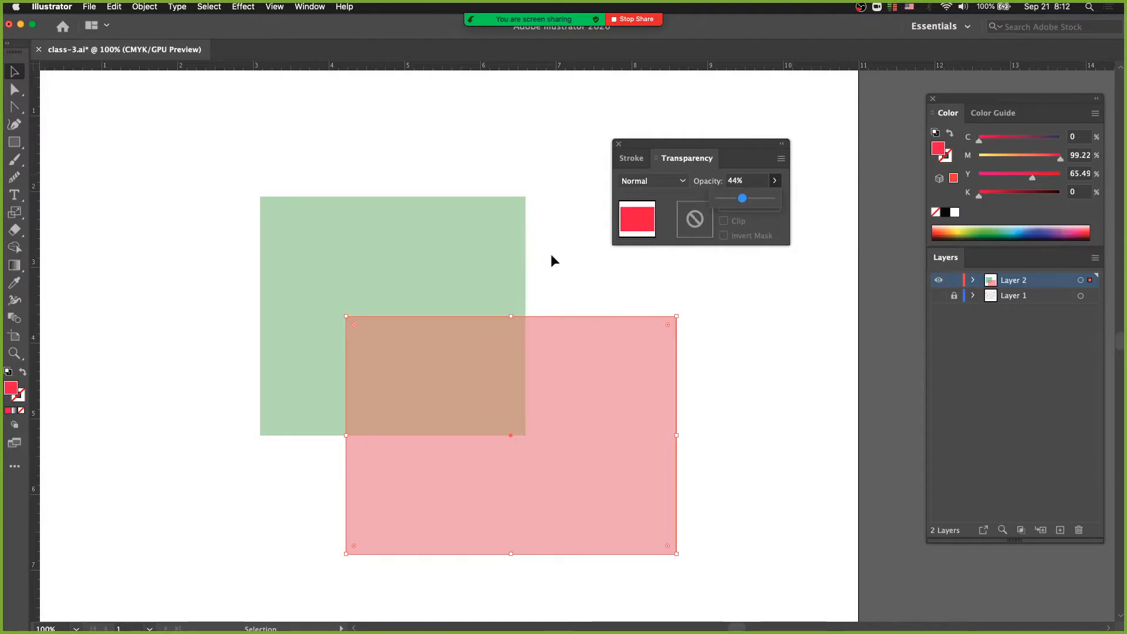
{"action": "left_click", "coordinate": [551, 256]}
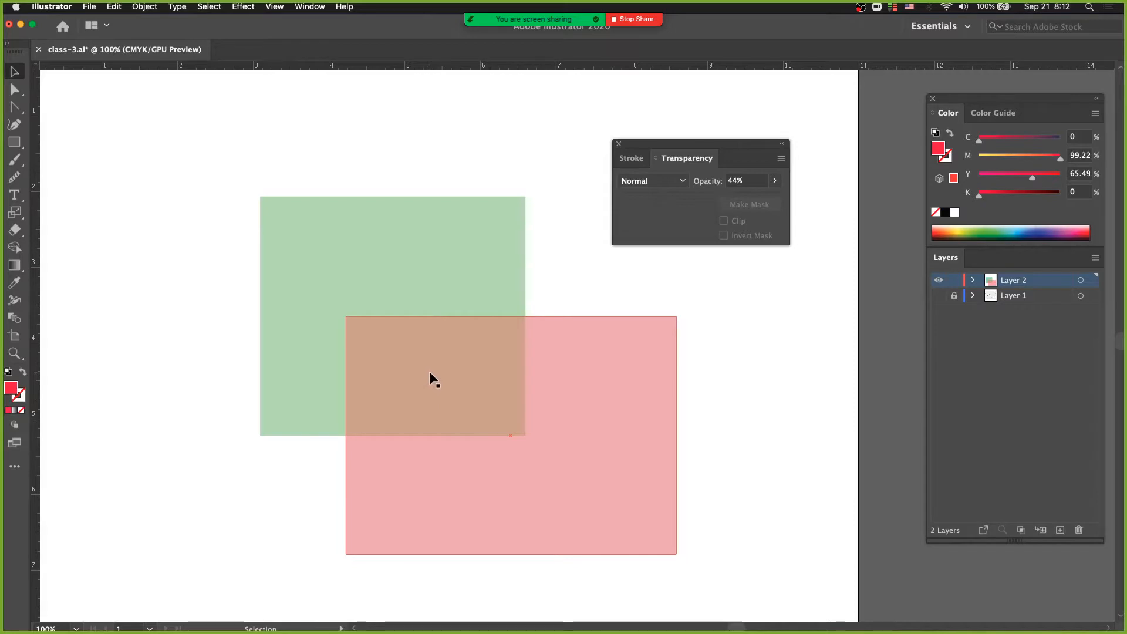
{"action": "left_click", "coordinate": [361, 304]}
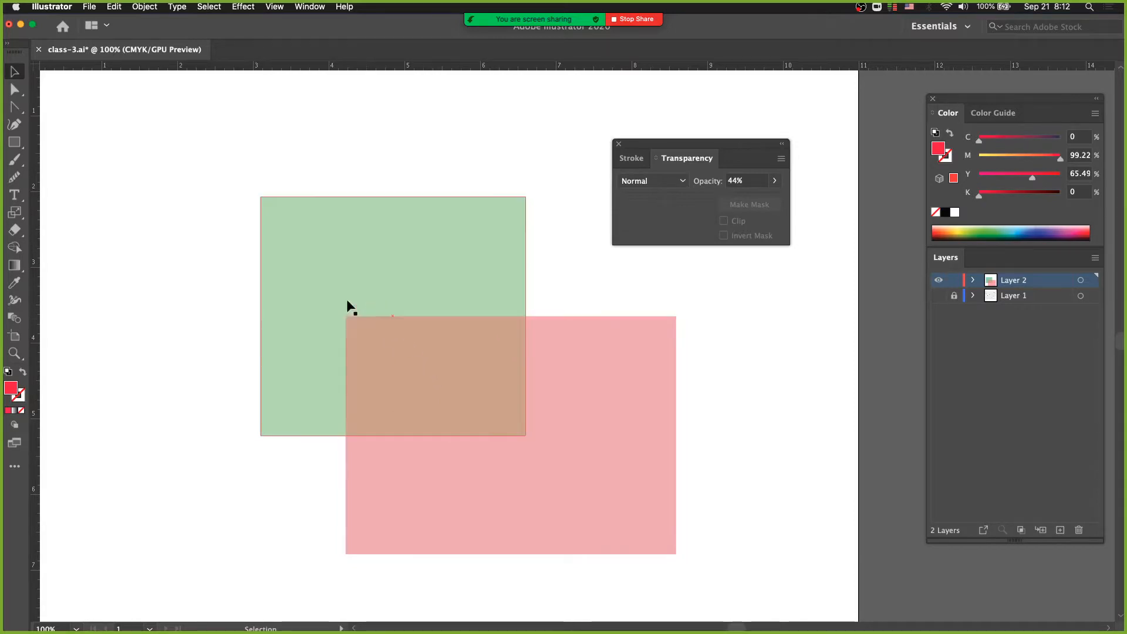
{"action": "left_click", "coordinate": [332, 164]}
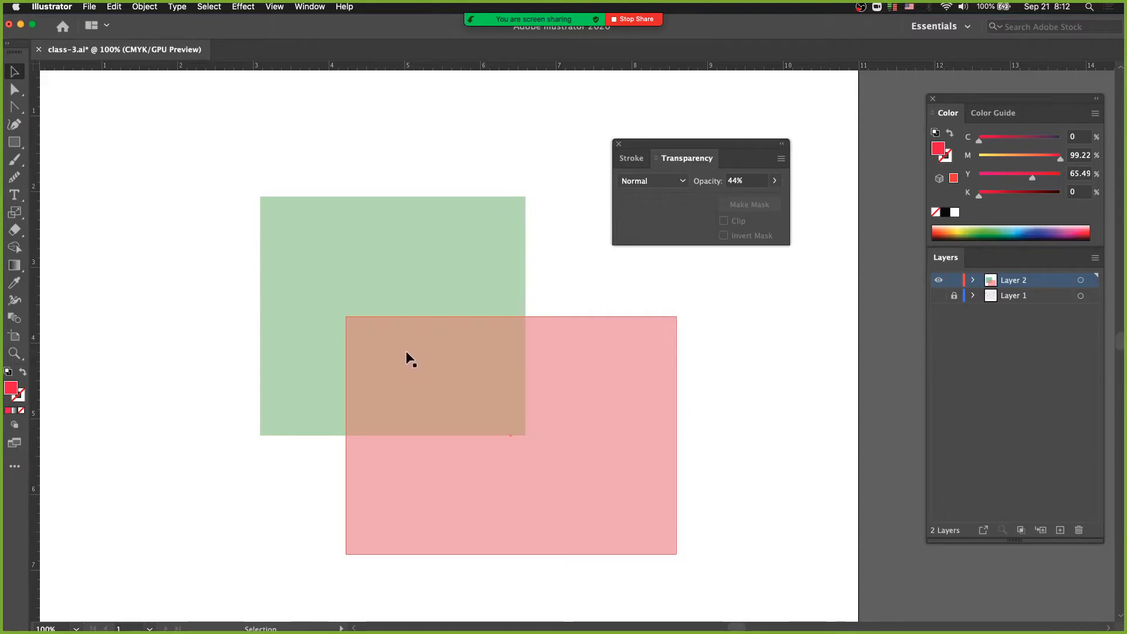
{"action": "left_click", "coordinate": [305, 254]}
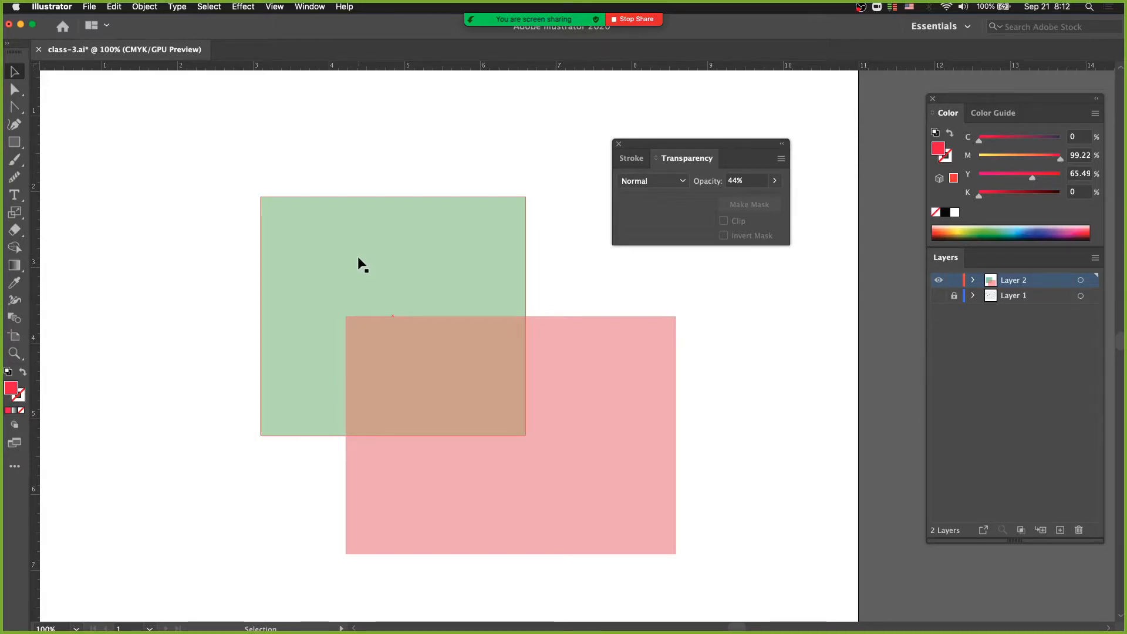
{"action": "left_click", "coordinate": [440, 169]}
Step: Divide the overlapping green and red rectangles with the Pathfinder Divide operation and reselect the resulting group
{"action": "left_click_drag", "start_coordinate": [410, 162], "coordinate": [435, 293]}
{"action": "left_click", "coordinate": [310, 7]}
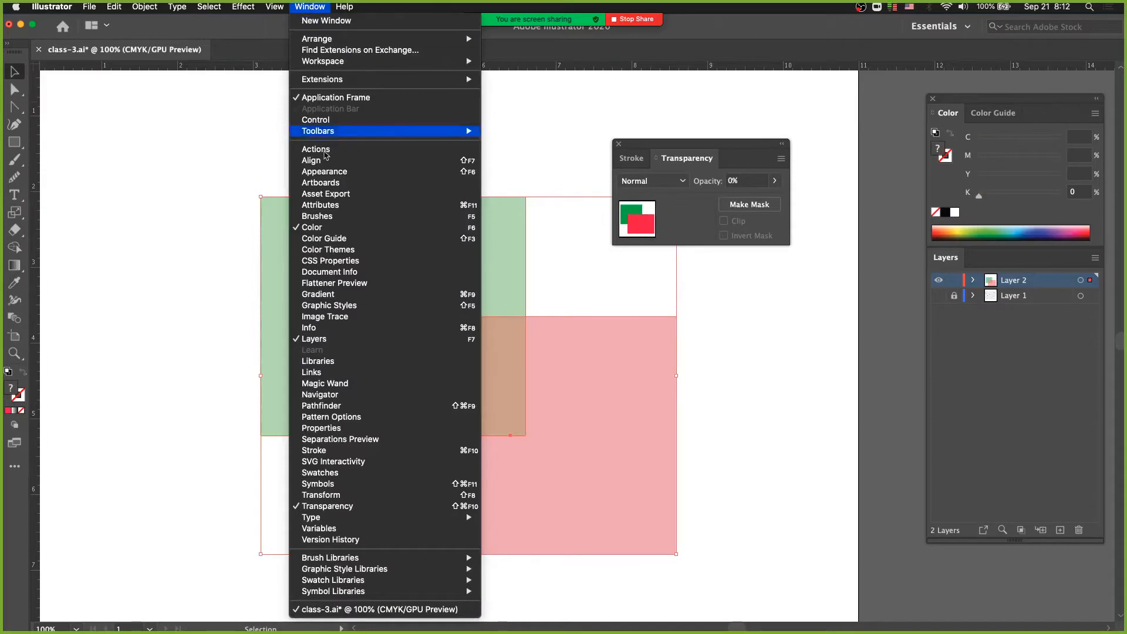
{"action": "left_click", "coordinate": [336, 405]}
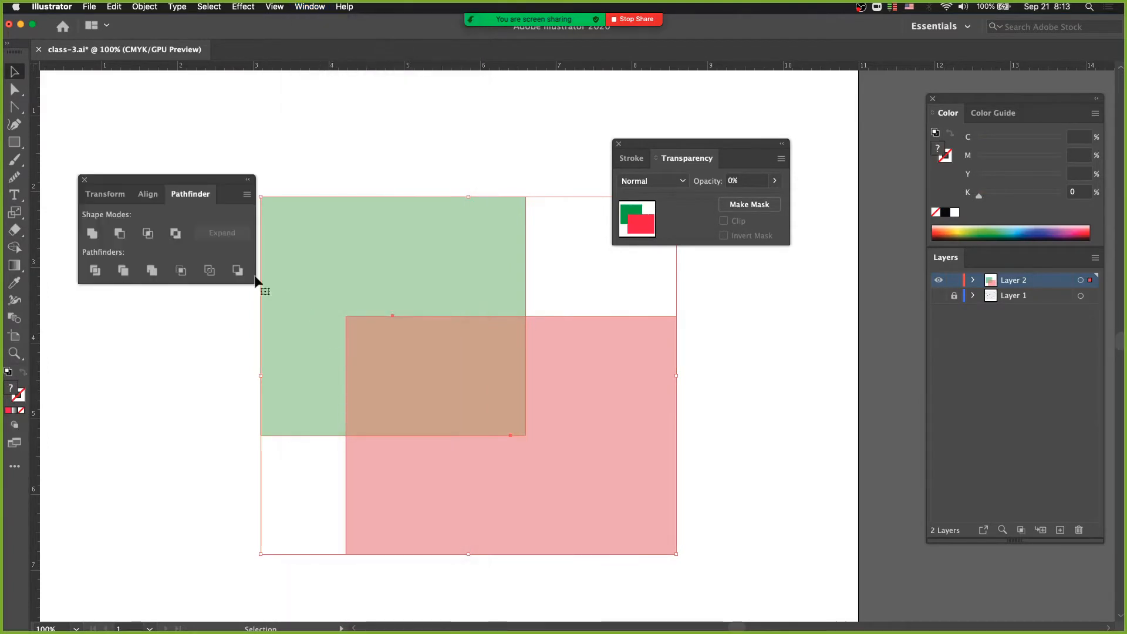
{"action": "left_click", "coordinate": [95, 272]}
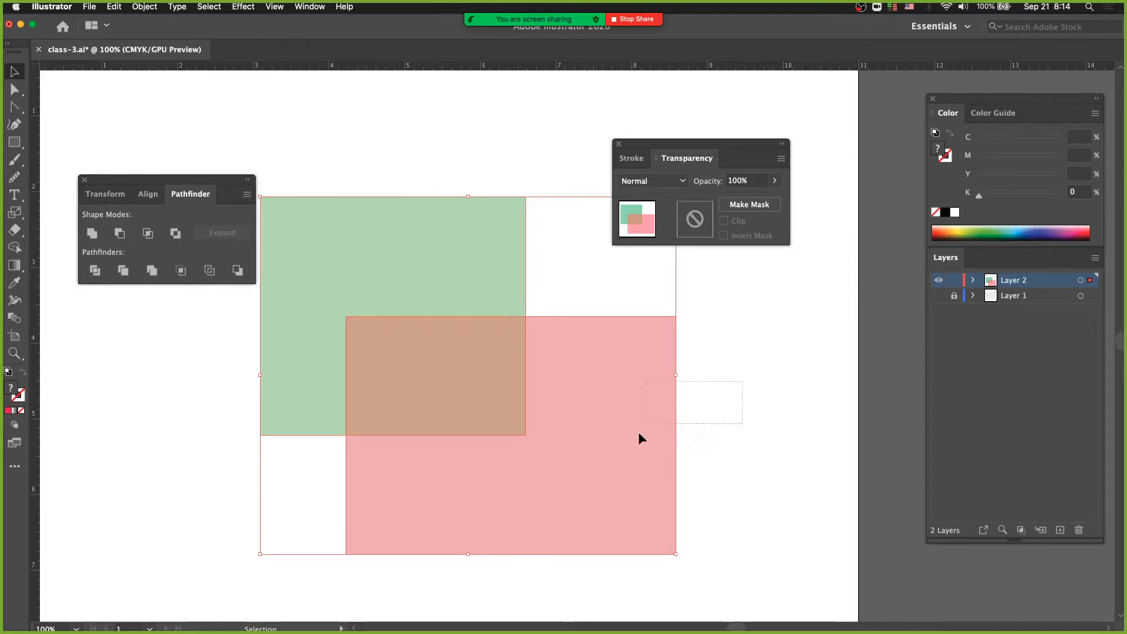
{"action": "left_click", "coordinate": [437, 153]}
{"action": "left_click_drag", "start_coordinate": [662, 389], "coordinate": [652, 392]}
Step: Close the transparency settings and show the Layer 1 sketch again
{"action": "left_click", "coordinate": [618, 143]}
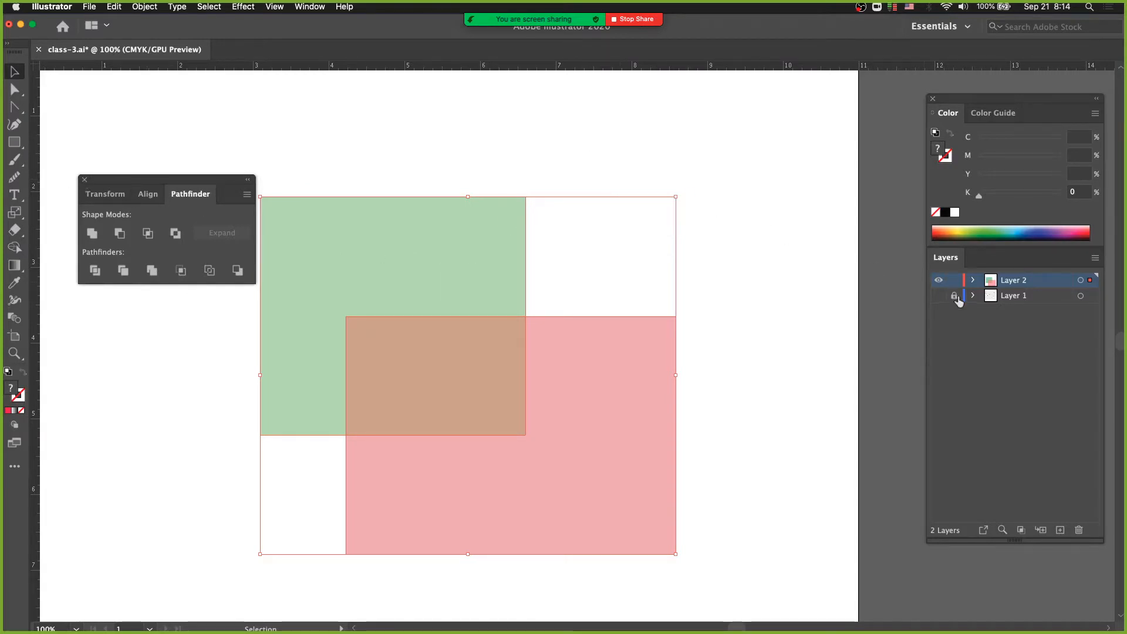
{"action": "left_click", "coordinate": [939, 295]}
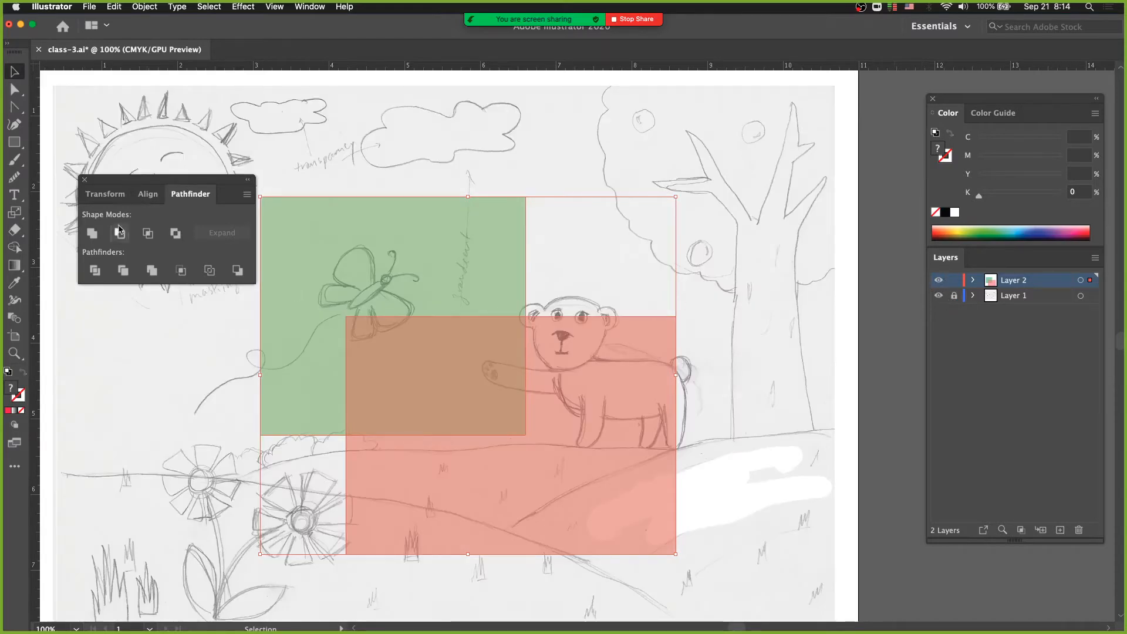
Step: Close the Pathfinder settings and delete the divided green and red shapes
{"action": "left_click", "coordinate": [85, 179]}
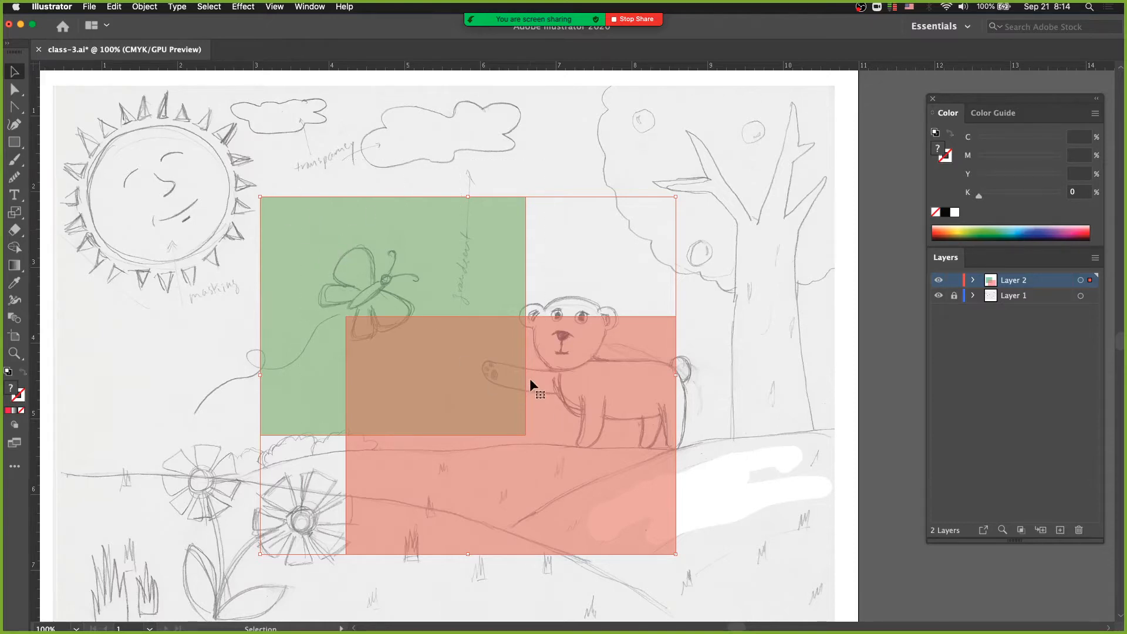
{"action": "key", "text": "Delete"}
{"action": "scroll", "coordinate": [390, 365], "scroll_direction": "down", "scroll_amount": 3}
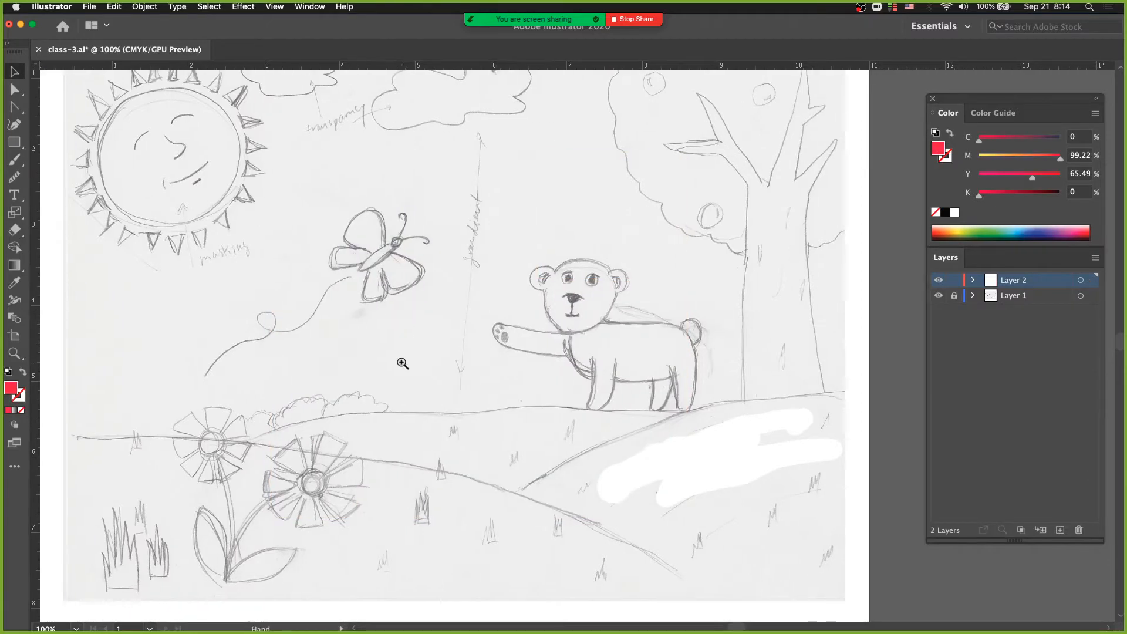
Step: Trace the butterfly's looping flight trail with the Pencil tool, shift the path slightly toward the butterfly, and deselect it
{"action": "left_click", "coordinate": [402, 363], "text": "alt+super"}
{"action": "left_click_drag", "start_coordinate": [410, 372], "coordinate": [287, 415]}
{"action": "left_click", "coordinate": [408, 399], "text": "super"}
{"action": "left_click_drag", "start_coordinate": [455, 384], "coordinate": [281, 472]}
{"action": "left_click_drag", "start_coordinate": [379, 399], "coordinate": [297, 390]}
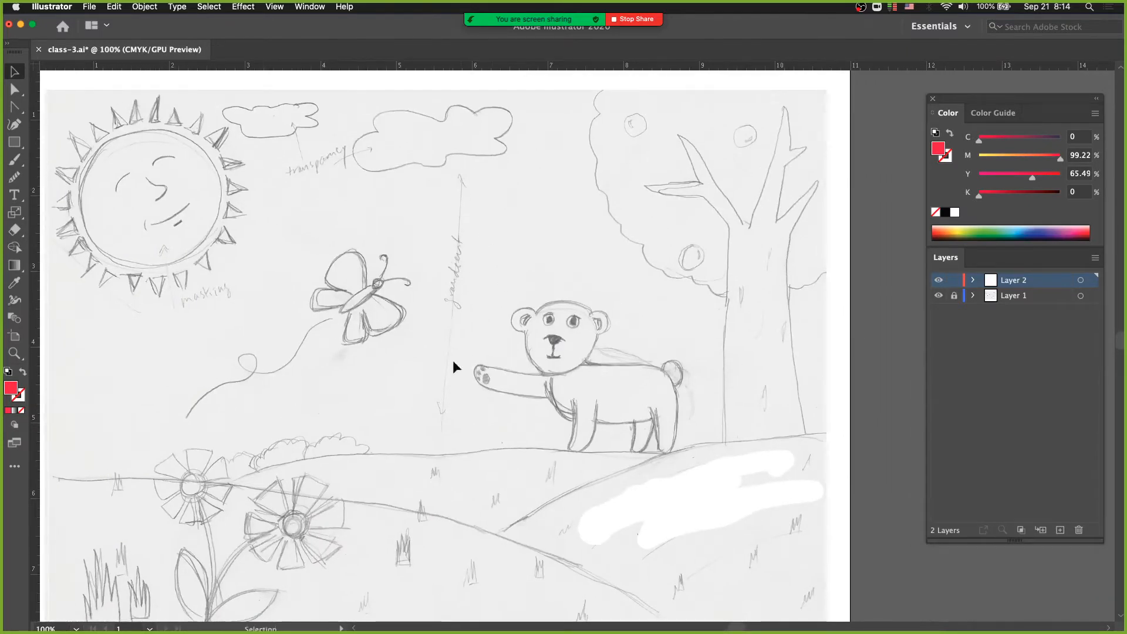
{"action": "left_click_drag", "start_coordinate": [443, 417], "coordinate": [441, 385]}
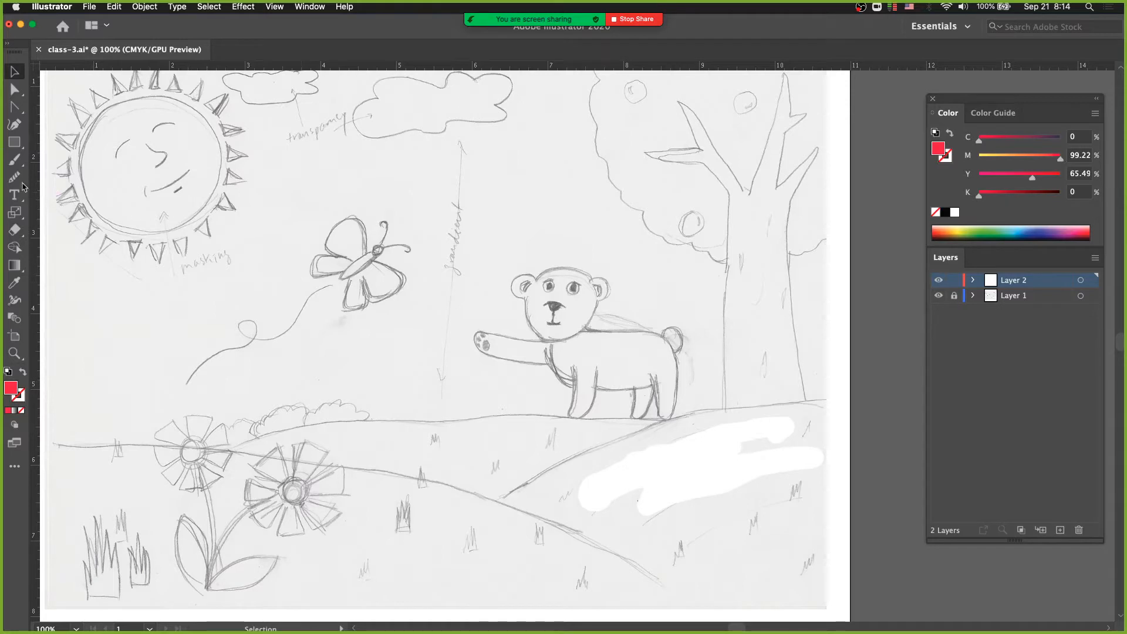
{"action": "left_click_drag", "start_coordinate": [15, 159], "coordinate": [65, 196]}
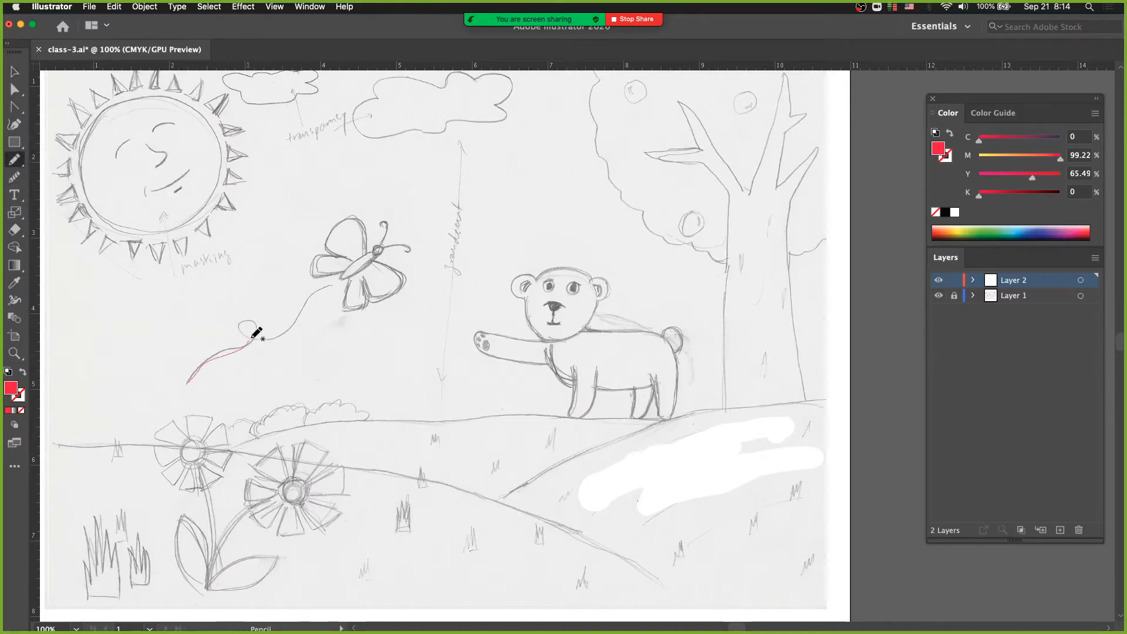
{"action": "mouse_move", "coordinate": [241, 322]}
{"action": "left_mouse_down"}
{"action": "mouse_move", "coordinate": [263, 338]}
{"action": "mouse_move", "coordinate": [323, 287]}
{"action": "left_mouse_up"}
{"action": "key", "text": "v"}
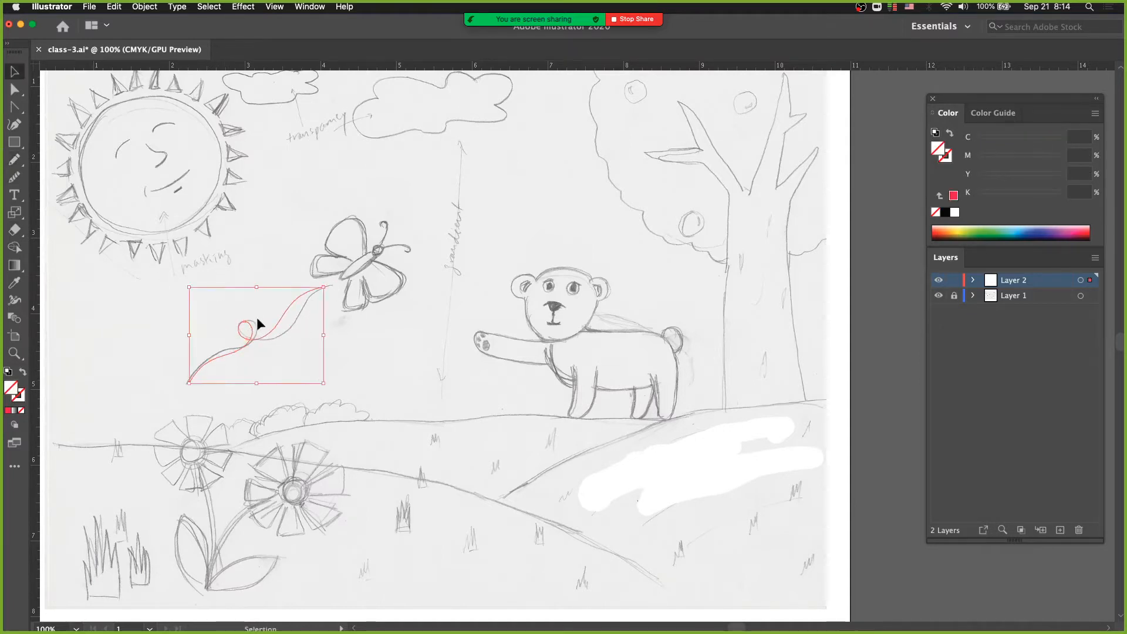
{"action": "left_click_drag", "start_coordinate": [276, 326], "coordinate": [292, 324]}
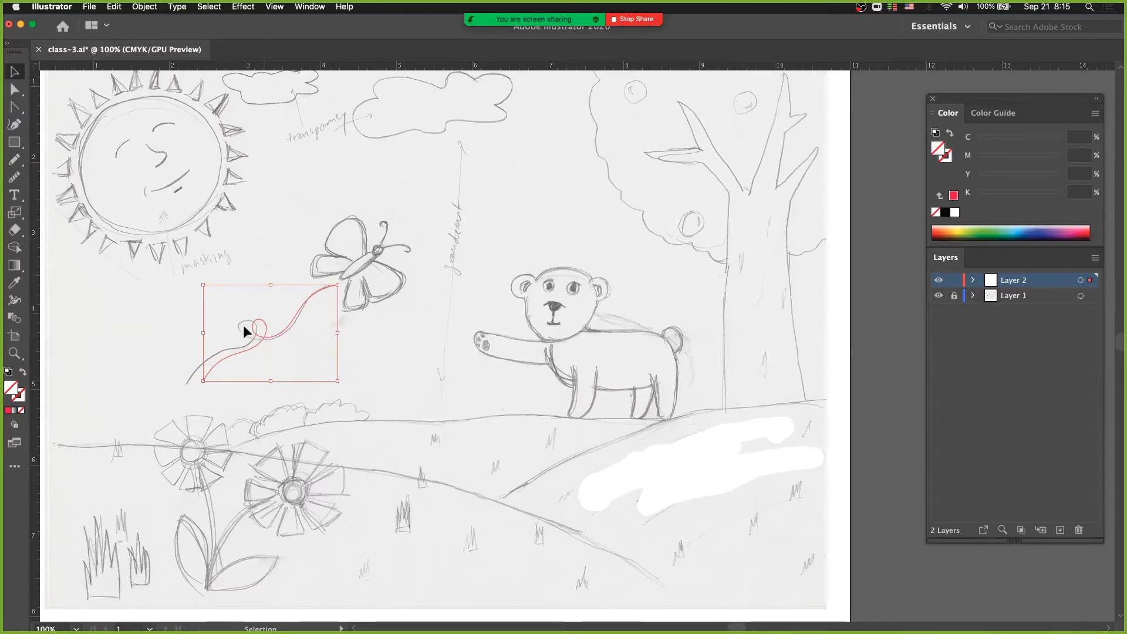
{"action": "left_click", "coordinate": [337, 388]}
{"action": "key", "text": "space"}
{"action": "left_click_drag", "start_coordinate": [316, 427], "coordinate": [333, 447]}
{"action": "left_click_drag", "start_coordinate": [380, 370], "coordinate": [348, 401]}
{"action": "scroll", "coordinate": [332, 405], "scroll_direction": "down", "scroll_amount": 2}
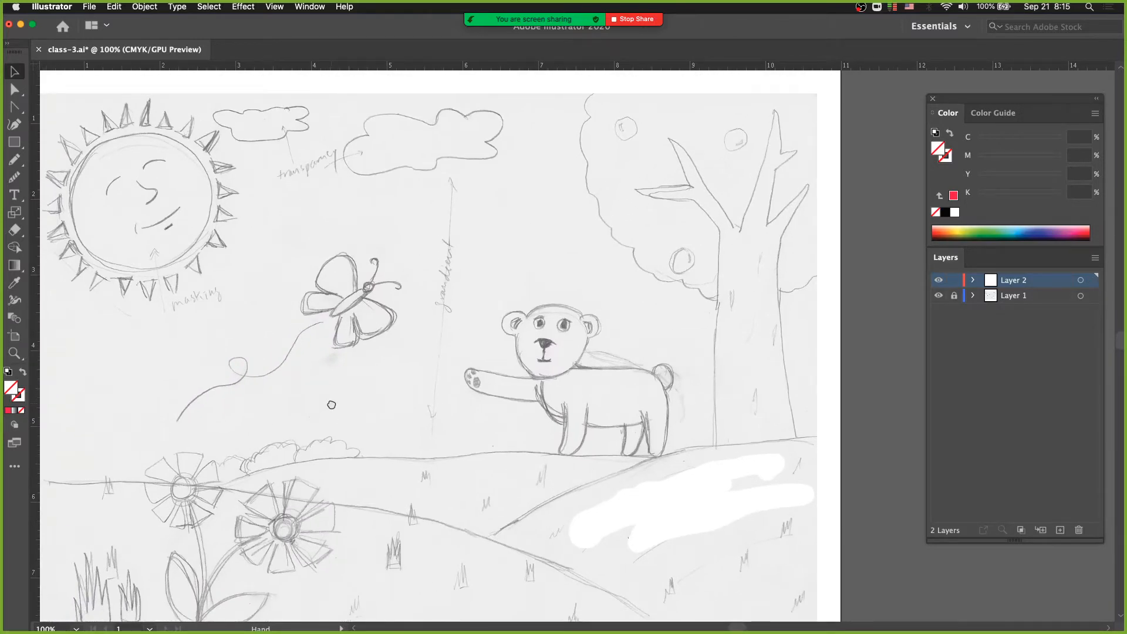
{"action": "left_click_drag", "start_coordinate": [332, 405], "coordinate": [314, 377]}
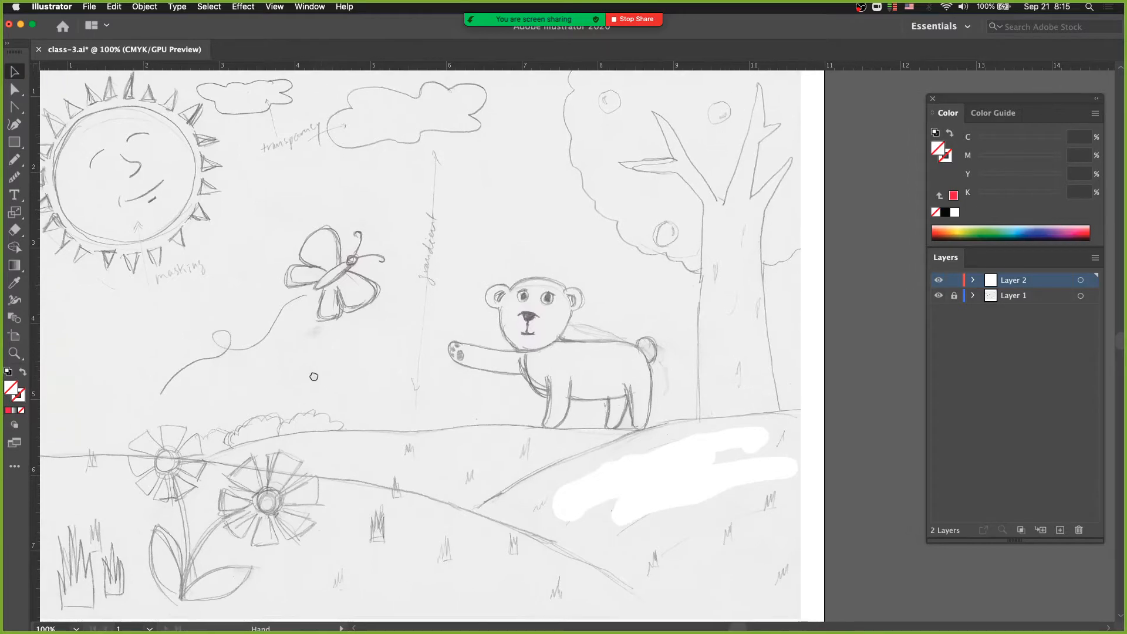
{"action": "mouse_move", "coordinate": [498, 396]}
{"action": "left_mouse_down"}
{"action": "mouse_move", "coordinate": [410, 398]}
{"action": "mouse_move", "coordinate": [421, 417]}
{"action": "left_mouse_up"}
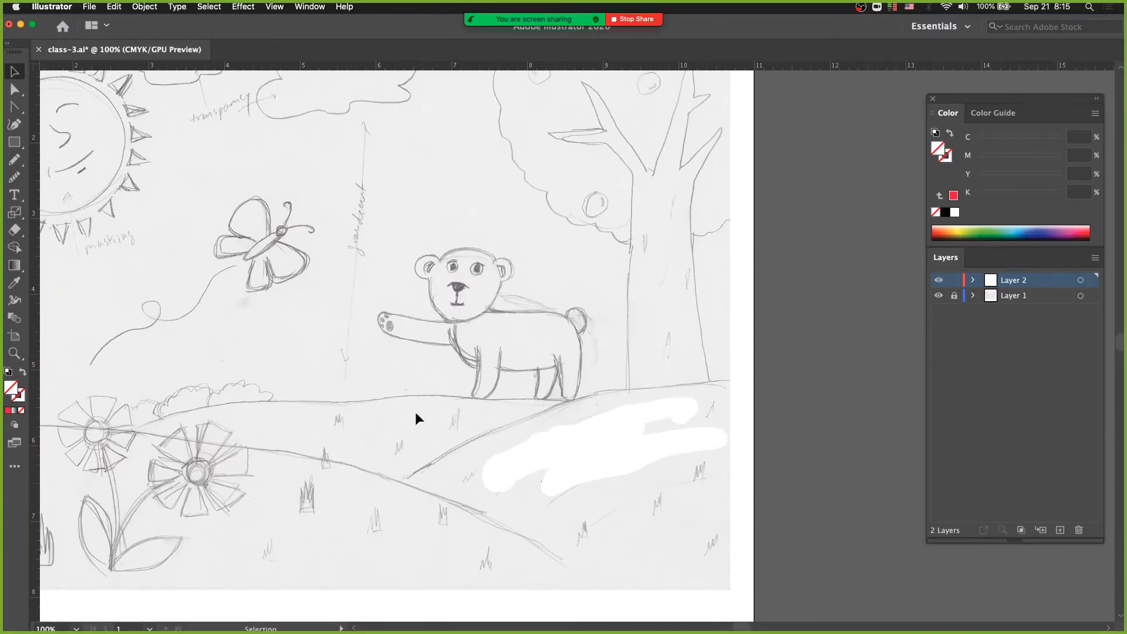
{"action": "mouse_move", "coordinate": [380, 448]}
{"action": "left_mouse_down"}
{"action": "mouse_move", "coordinate": [412, 417]}
{"action": "mouse_move", "coordinate": [442, 415]}
{"action": "mouse_move", "coordinate": [442, 460]}
{"action": "mouse_move", "coordinate": [463, 467]}
{"action": "left_mouse_up"}
{"action": "left_click_drag", "start_coordinate": [392, 471], "coordinate": [430, 469]}
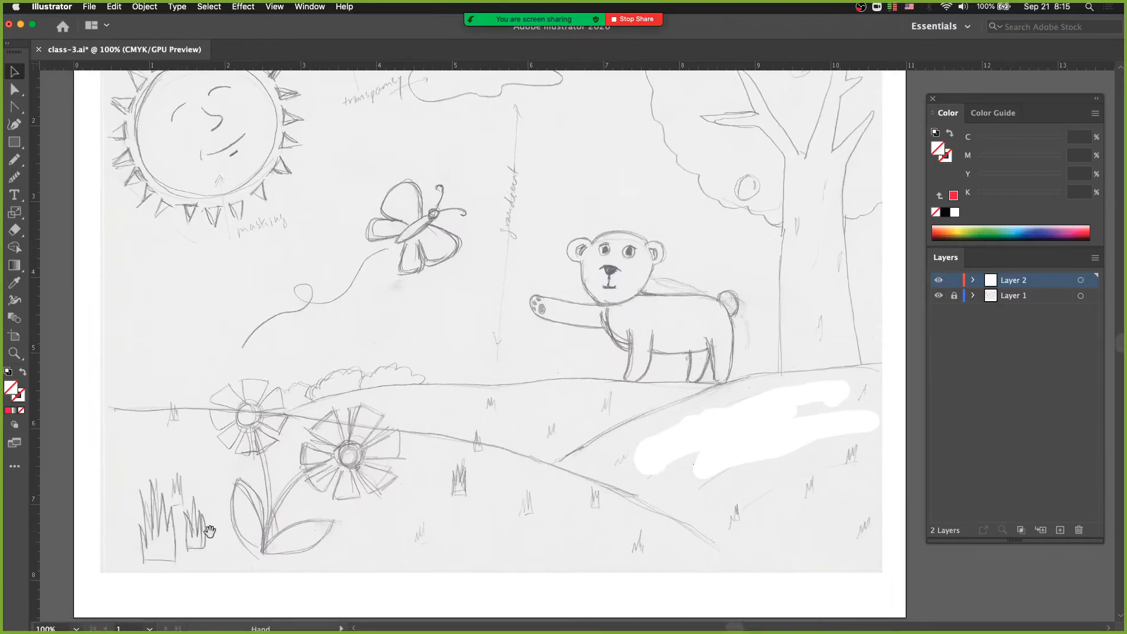
Step: Begin a Pen tool outline of the sketch's largest grass clump, tracing its first three blades from the lower-left base corner
{"action": "key", "text": "super+equal"}
{"action": "left_click_drag", "start_coordinate": [383, 403], "coordinate": [234, 493]}
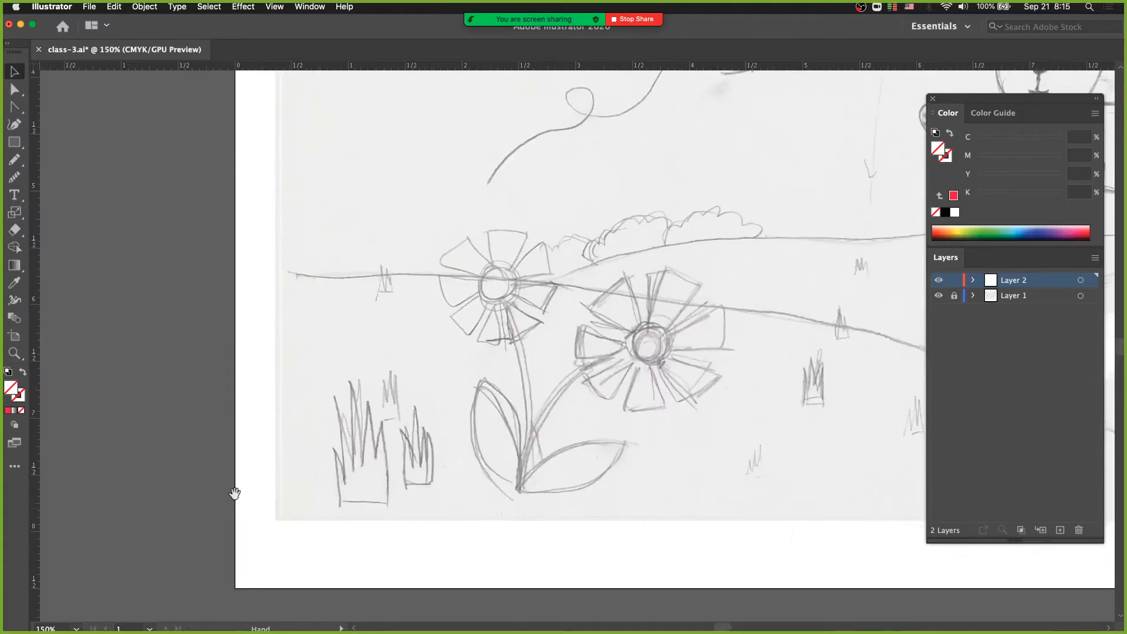
{"action": "left_click", "coordinate": [14, 107]}
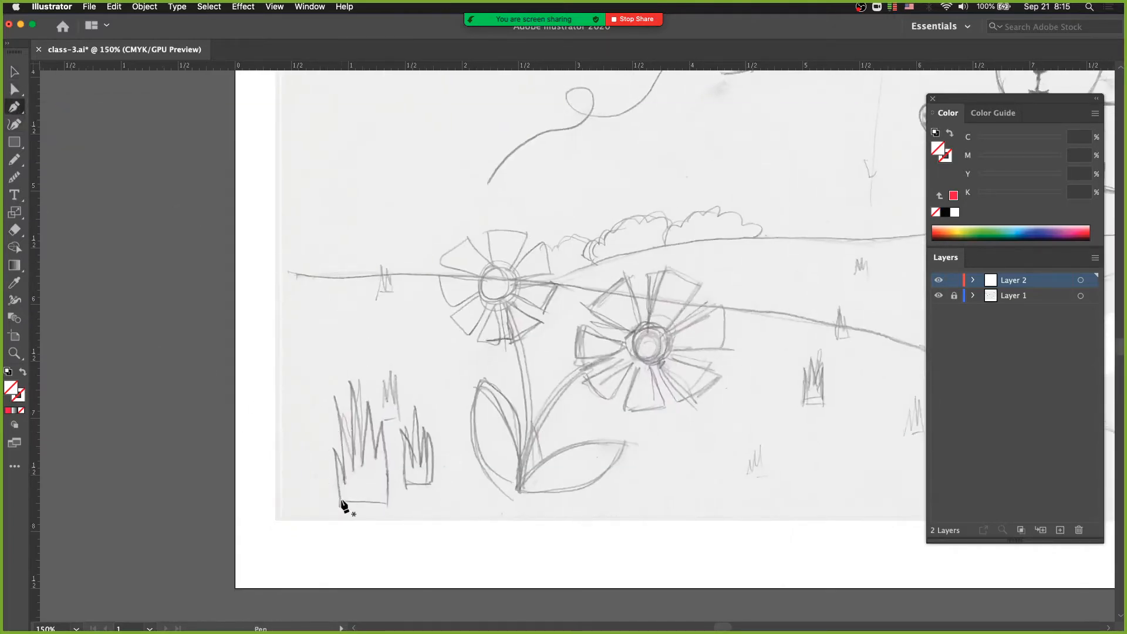
{"action": "left_click_drag", "start_coordinate": [338, 501], "coordinate": [342, 517]}
{"action": "left_click_drag", "start_coordinate": [337, 452], "coordinate": [336, 453]}
{"action": "left_click", "coordinate": [344, 482]}
{"action": "left_click_drag", "start_coordinate": [350, 410], "coordinate": [349, 418]}
{"action": "left_click", "coordinate": [355, 467]}
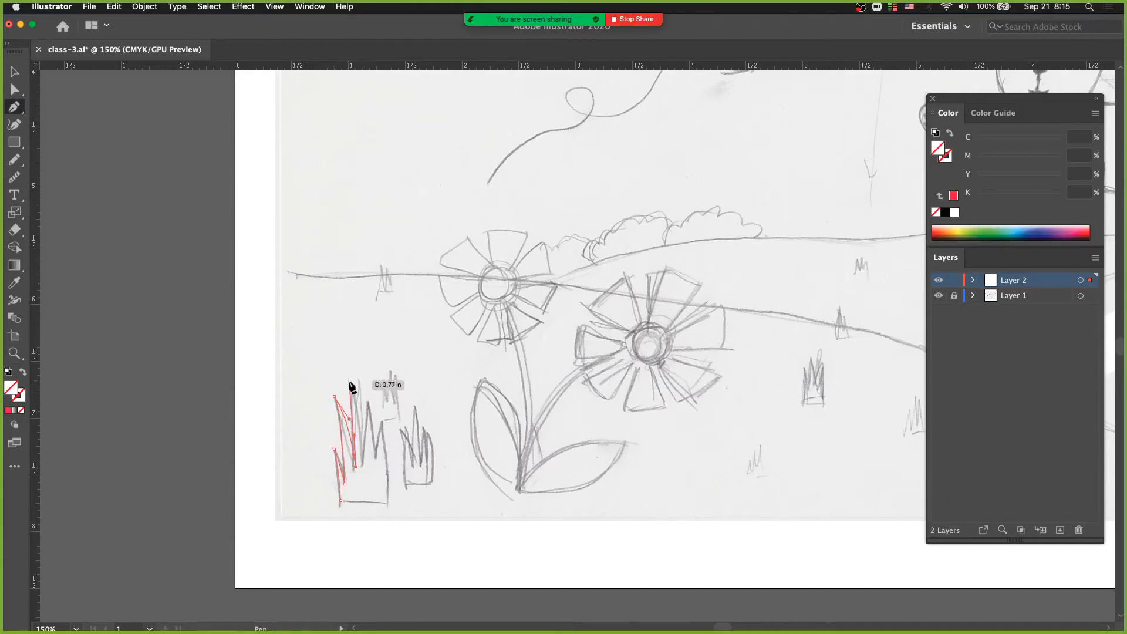
{"action": "left_click_drag", "start_coordinate": [352, 387], "coordinate": [343, 372]}
{"action": "left_click_drag", "start_coordinate": [364, 467], "coordinate": [362, 470]}
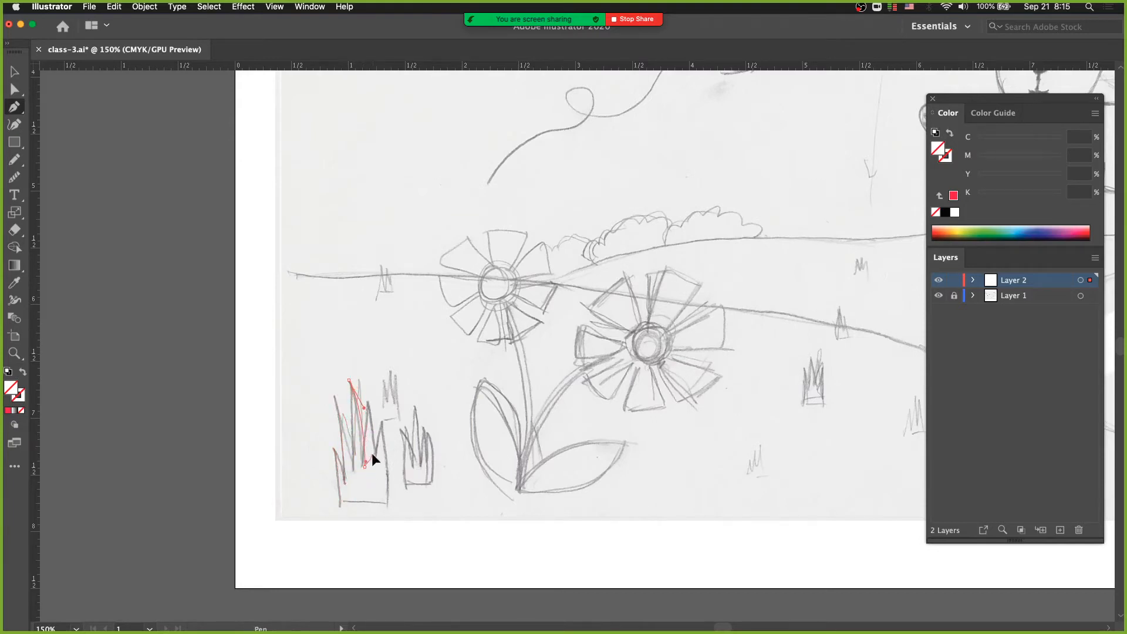
Step: Trace the clump's last two blades down to the lower-right base corner and end the path
{"action": "left_click_drag", "start_coordinate": [368, 395], "coordinate": [364, 382]}
{"action": "left_click", "coordinate": [376, 461]}
{"action": "left_click", "coordinate": [383, 416]}
{"action": "left_click_drag", "start_coordinate": [395, 424], "coordinate": [389, 447]}
{"action": "left_click", "coordinate": [388, 507]}
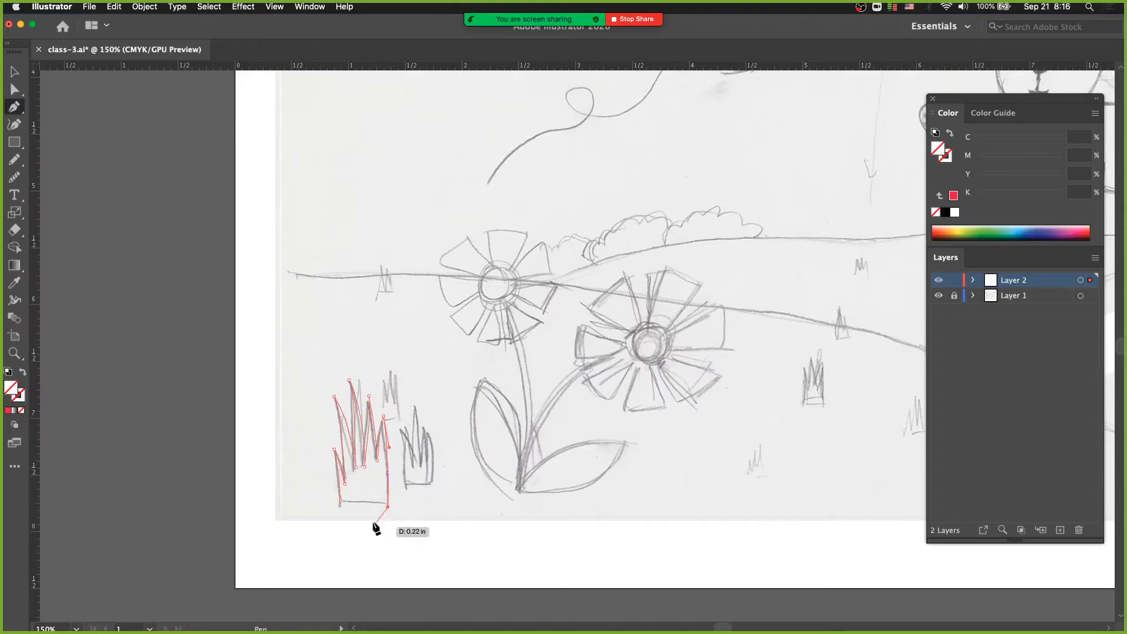
{"action": "key", "text": "Escape"}
{"action": "key", "text": "v"}
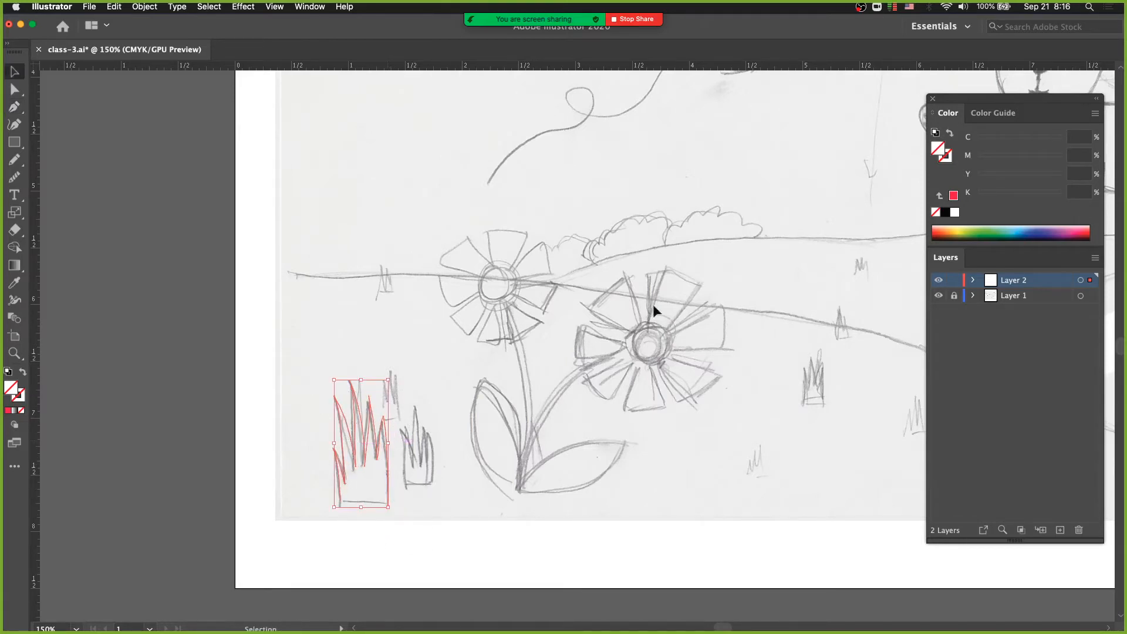
Step: Fill the grass clump with green C 67.45, M 0, Y 100, K 0, deselect it, and hide Layer 1
{"action": "left_click", "coordinate": [989, 228]}
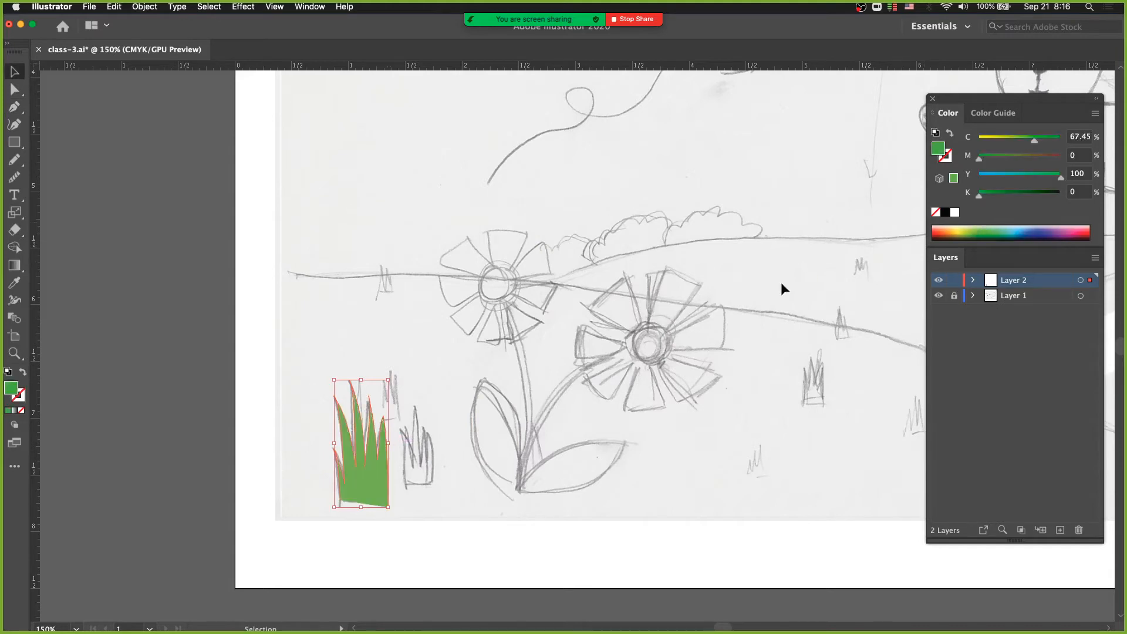
{"action": "left_click", "coordinate": [474, 492]}
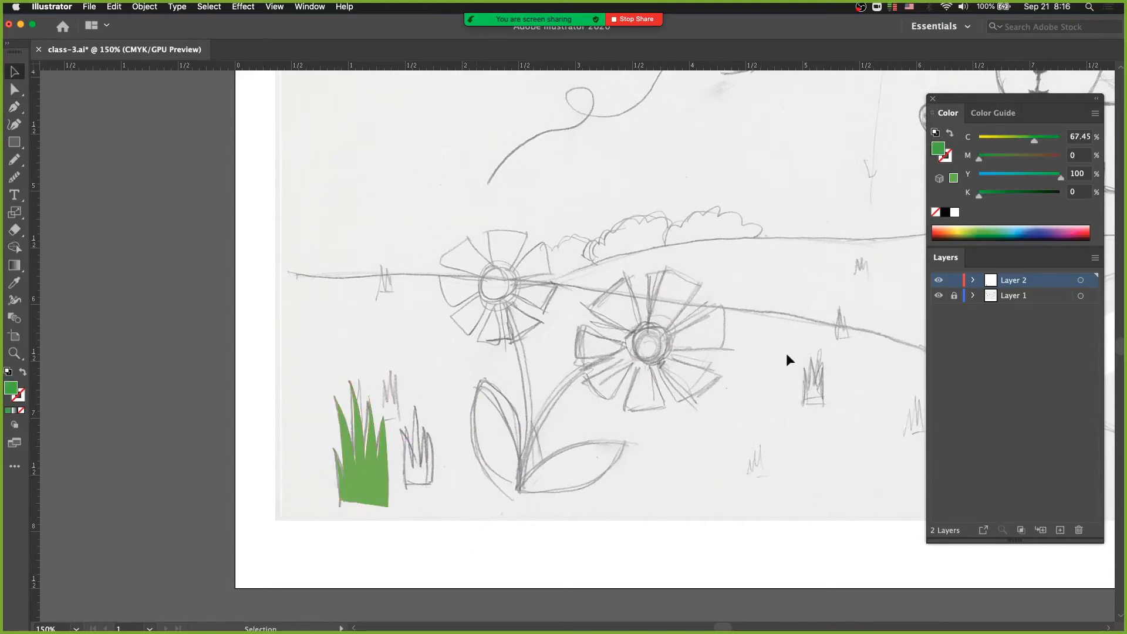
{"action": "left_click", "coordinate": [937, 296]}
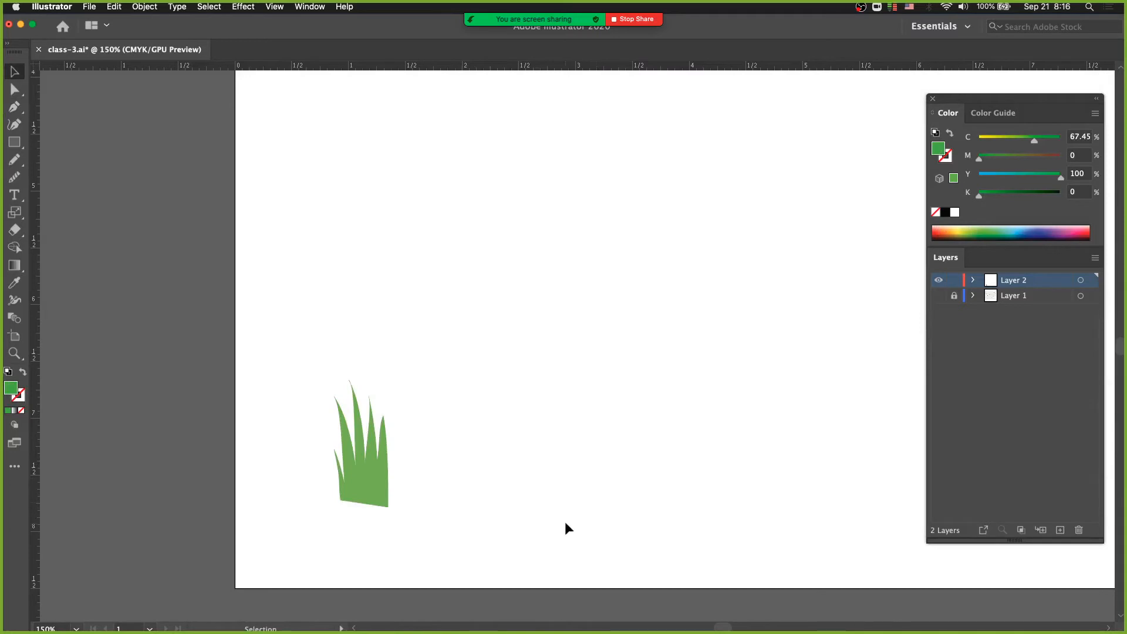
Step: Switch the artwork to Outline view to expose the crossing curves at the grass tips
{"action": "left_click_drag", "start_coordinate": [315, 357], "coordinate": [359, 354]}
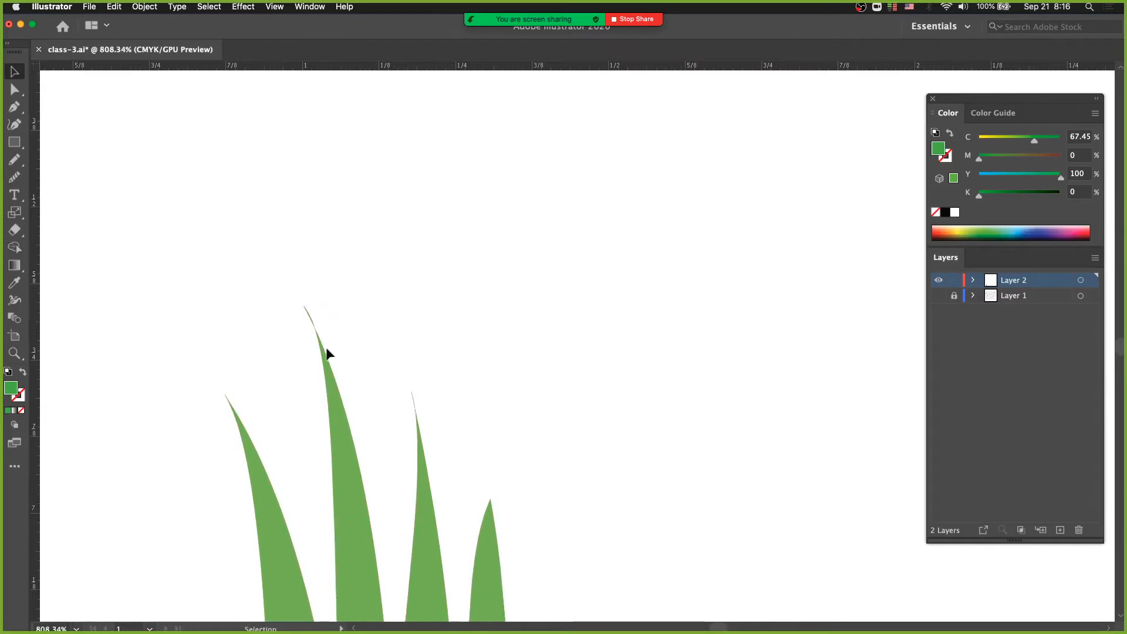
{"action": "key", "text": "a"}
{"action": "key", "text": "super+y"}
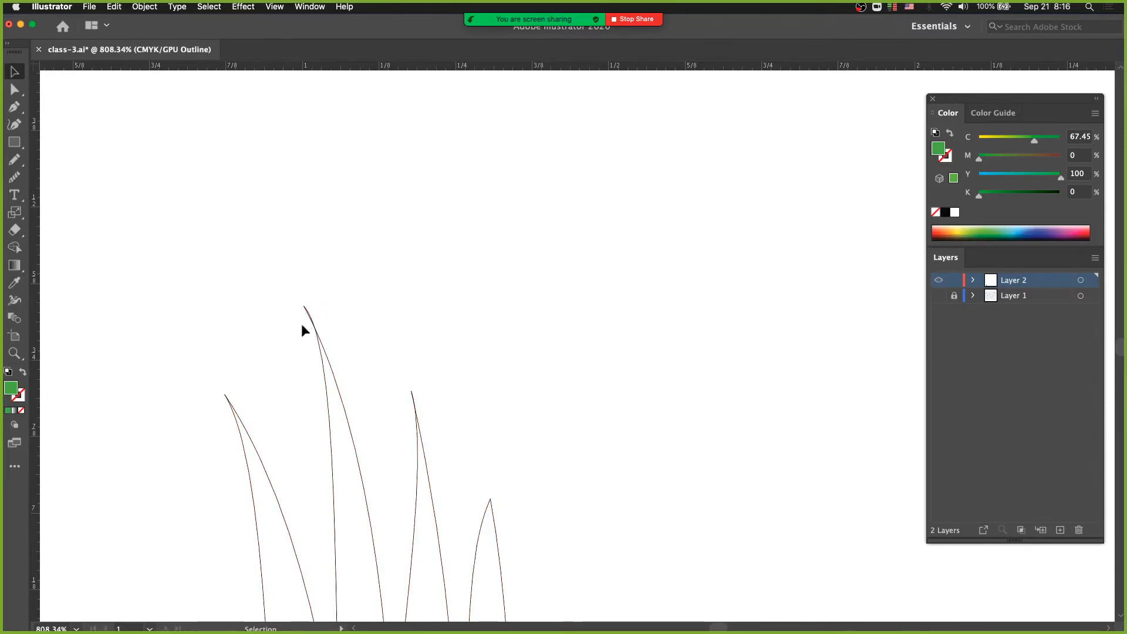
Step: Reshape the tallest grass blade by moving its tip's direction handle so the left edge clears the right edge
{"action": "key", "text": "z"}
{"action": "left_click_drag", "start_coordinate": [286, 287], "coordinate": [401, 282]}
{"action": "key", "text": "space"}
{"action": "left_click", "coordinate": [413, 343], "text": "alt+super"}
{"action": "left_click_drag", "start_coordinate": [463, 391], "coordinate": [281, 338]}
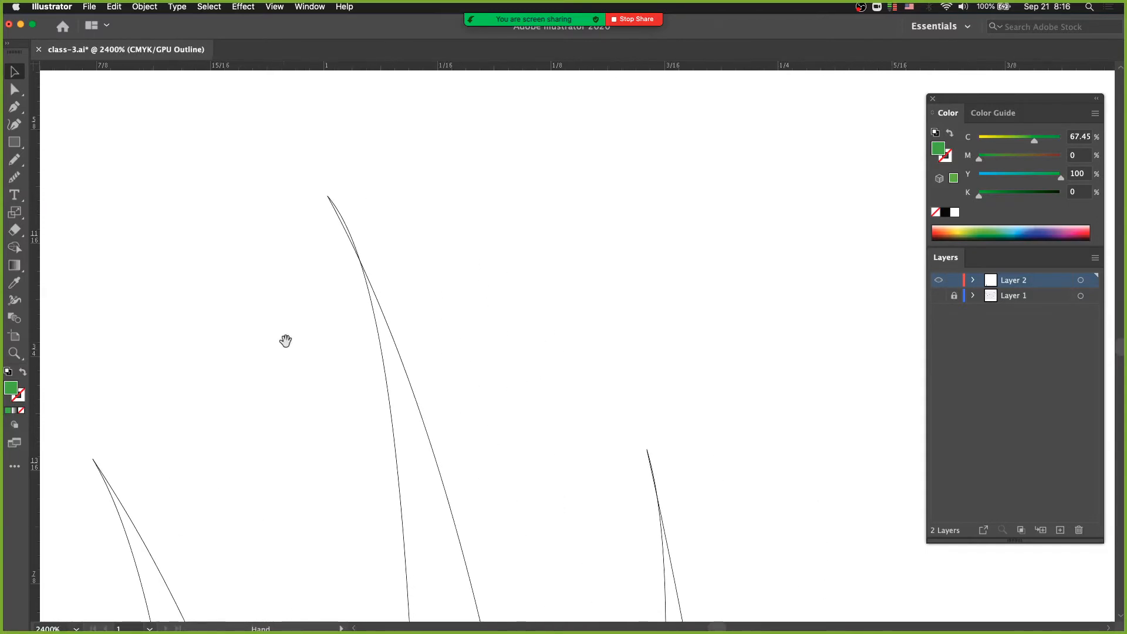
{"action": "key", "text": "a"}
{"action": "left_click_drag", "start_coordinate": [292, 169], "coordinate": [359, 222]}
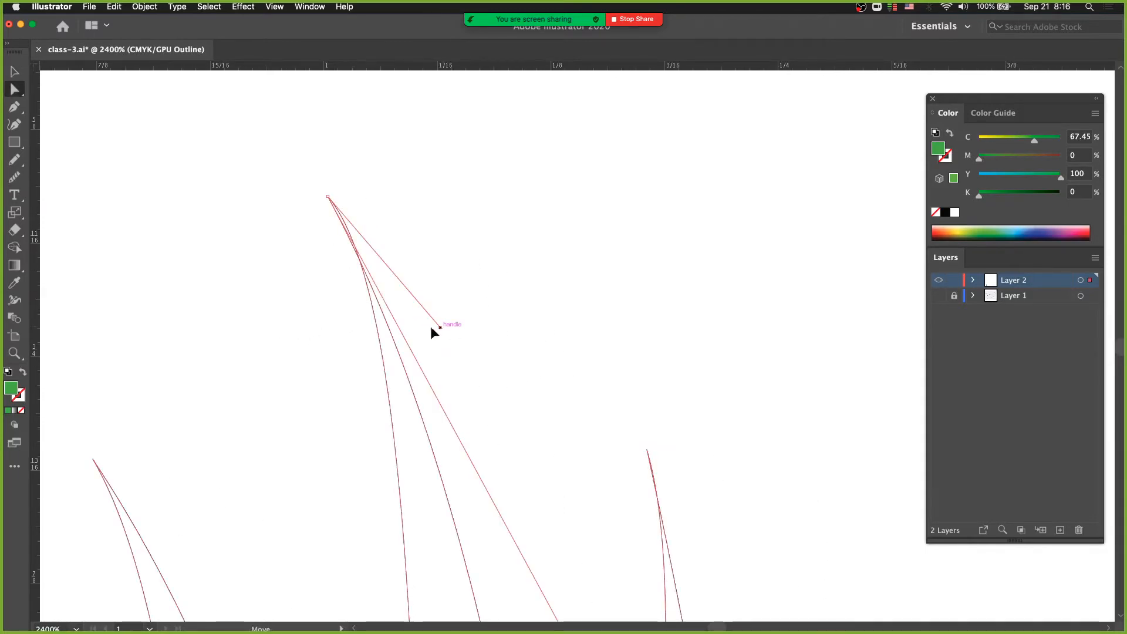
{"action": "left_click_drag", "start_coordinate": [440, 327], "coordinate": [326, 346]}
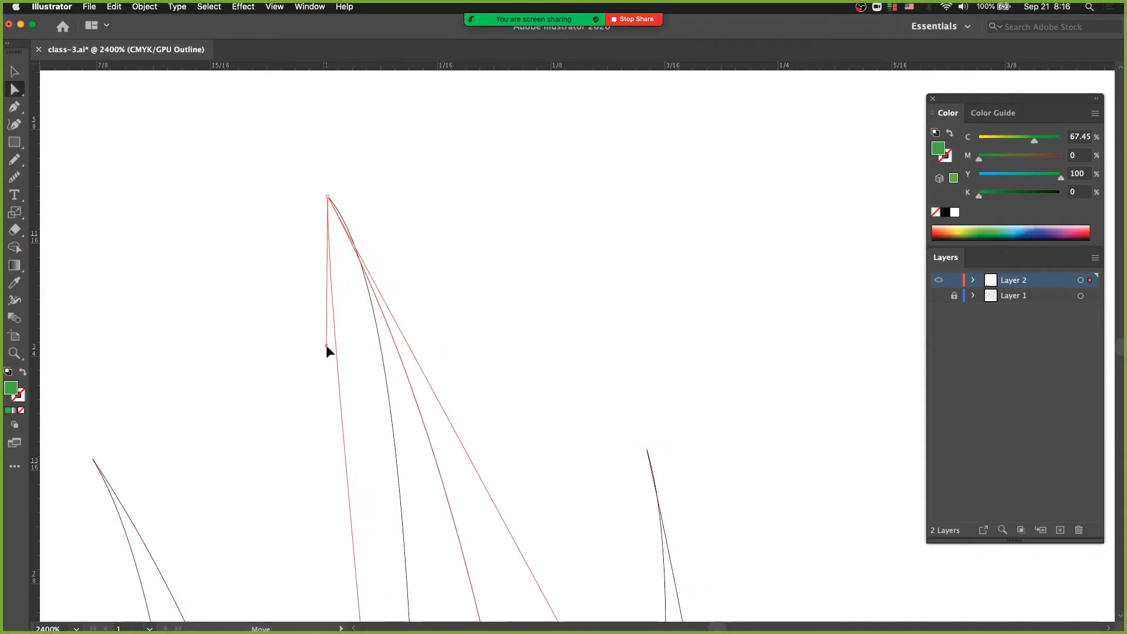
Step: Adjust both tip handles of the blade just right of the tallest one to separate its edges, and deselect the path
{"action": "left_click", "coordinate": [379, 384], "text": "alt+super"}
{"action": "left_click_drag", "start_coordinate": [640, 426], "coordinate": [453, 337]}
{"action": "left_click_drag", "start_coordinate": [545, 283], "coordinate": [598, 381]}
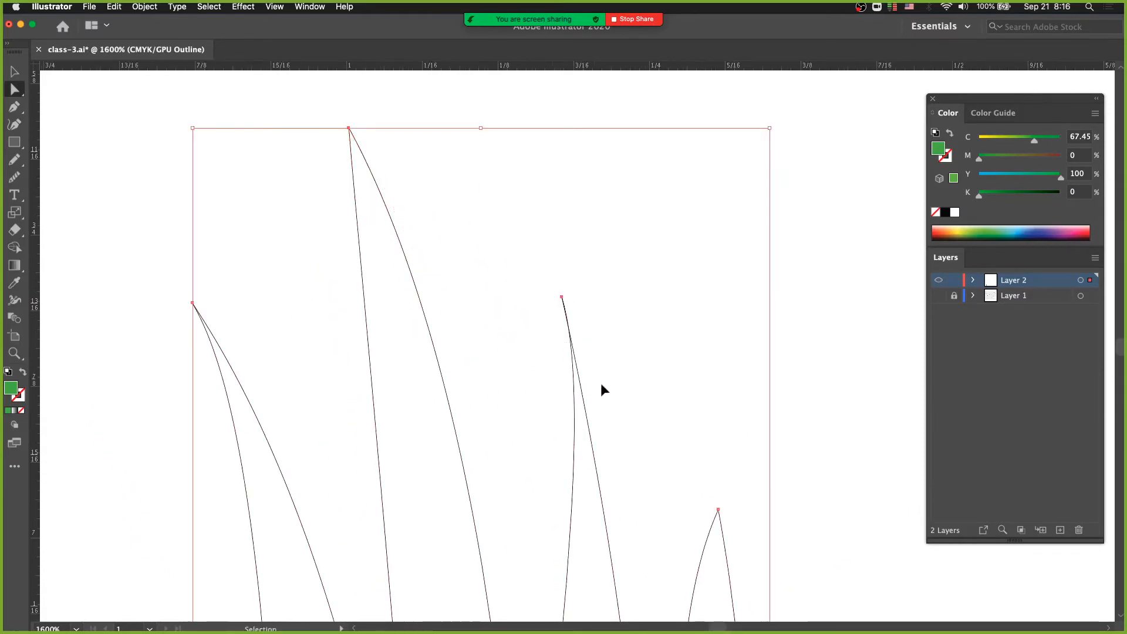
{"action": "left_click_drag", "start_coordinate": [559, 277], "coordinate": [601, 322]}
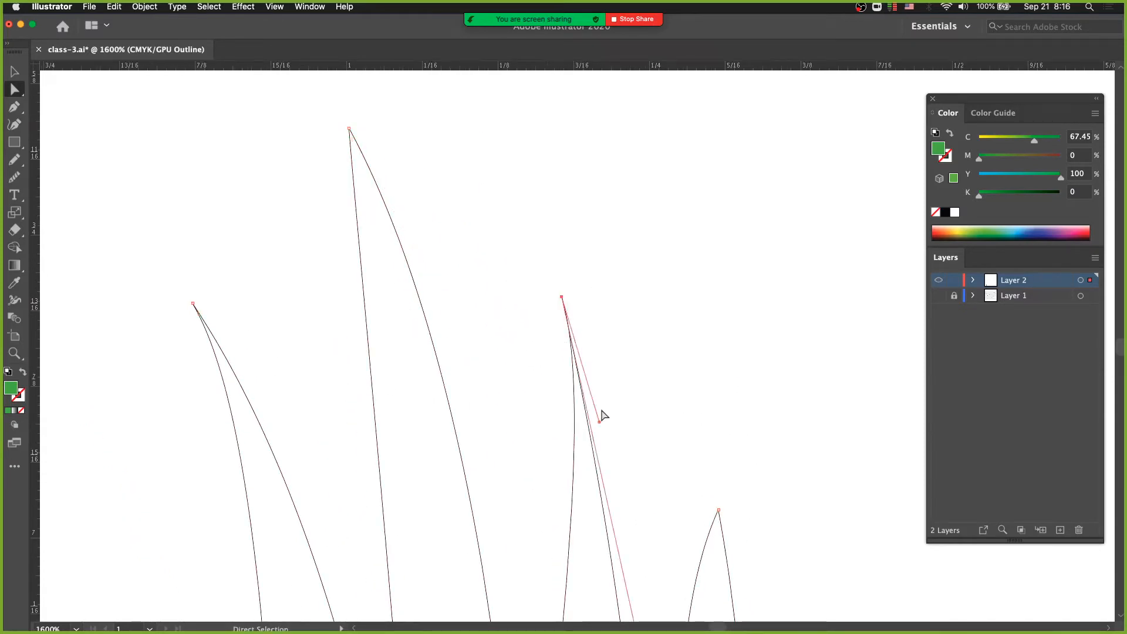
{"action": "left_click", "coordinate": [539, 428], "text": "alt+super"}
{"action": "left_click_drag", "start_coordinate": [556, 437], "coordinate": [460, 402]}
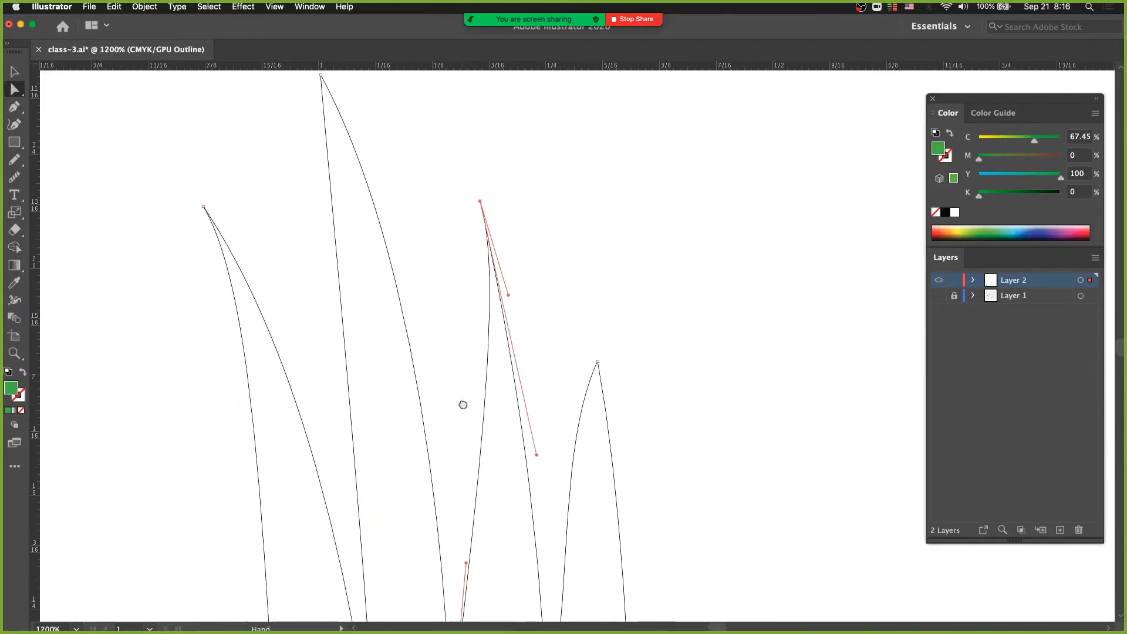
{"action": "left_click_drag", "start_coordinate": [533, 453], "coordinate": [534, 332]}
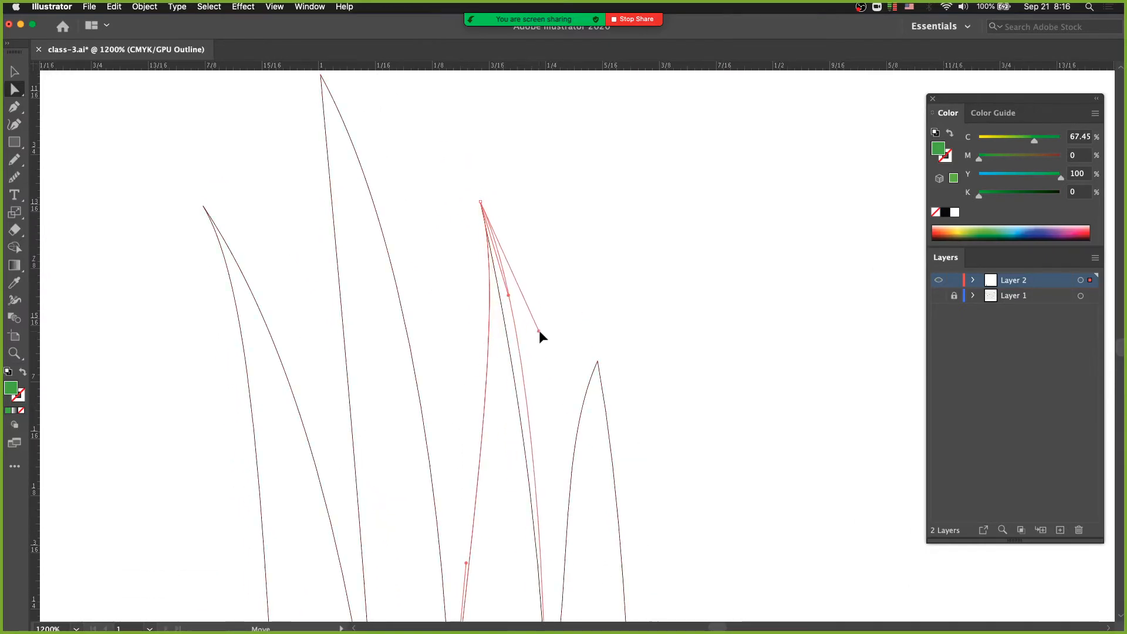
{"action": "left_click_drag", "start_coordinate": [508, 294], "coordinate": [499, 290]}
{"action": "left_click", "coordinate": [414, 235]}
Step: Move the tip handle of the blade just left of the tallest one inward, and deselect the path
{"action": "left_click_drag", "start_coordinate": [158, 184], "coordinate": [245, 228]}
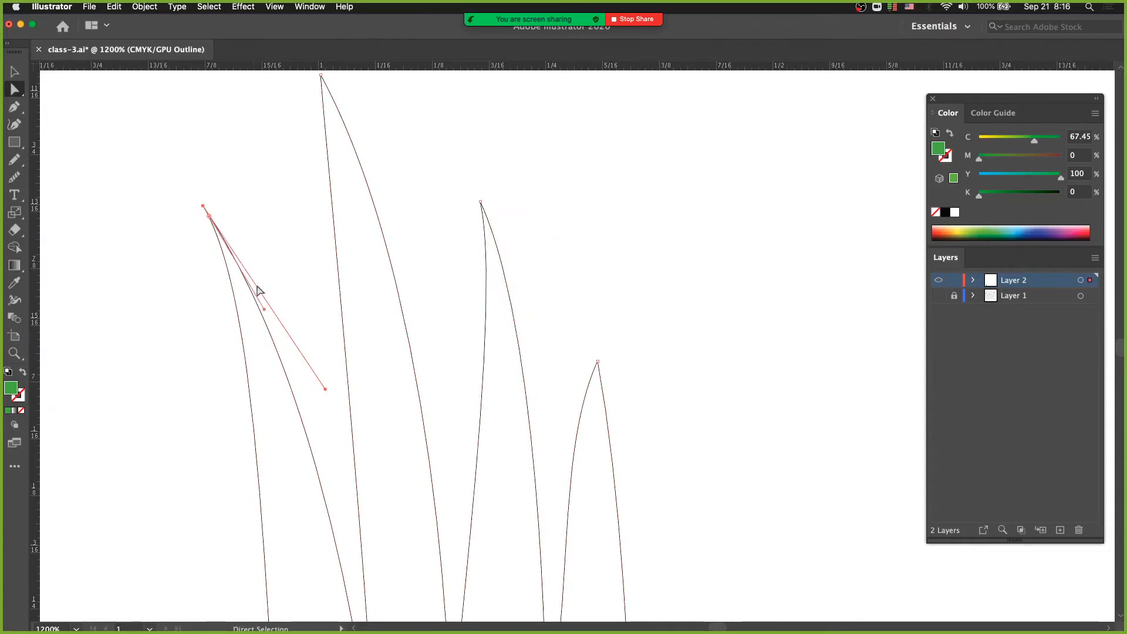
{"action": "left_click_drag", "start_coordinate": [266, 311], "coordinate": [244, 312]}
{"action": "left_click", "coordinate": [454, 349]}
{"action": "left_click", "coordinate": [296, 263], "text": "alt+super"}
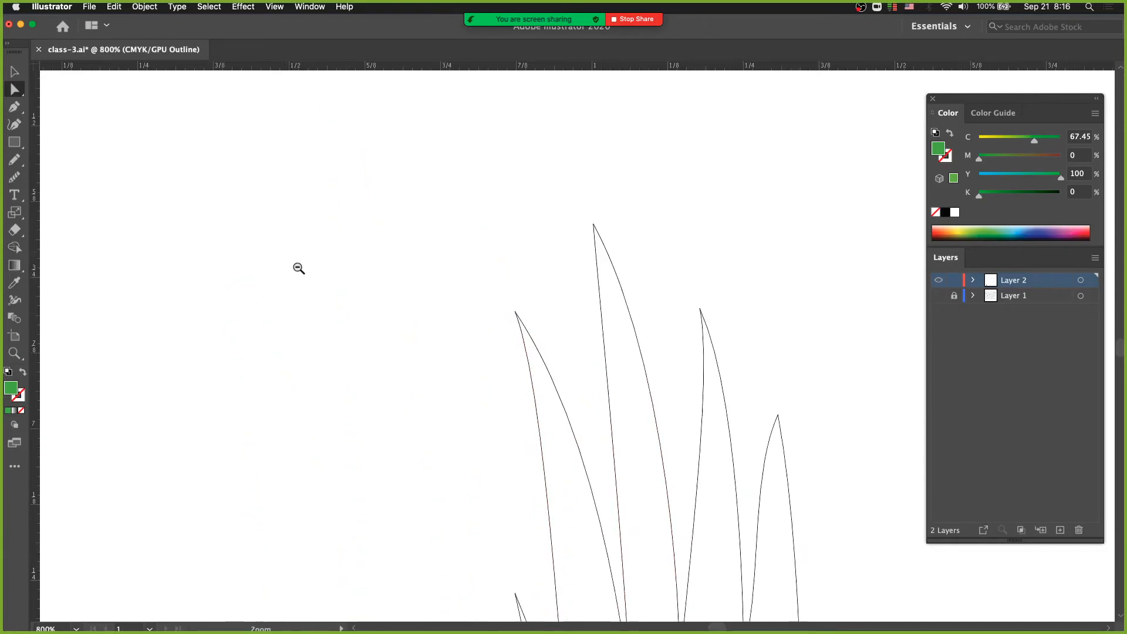
{"action": "left_click_drag", "start_coordinate": [376, 321], "coordinate": [247, 307]}
{"action": "left_click_drag", "start_coordinate": [380, 428], "coordinate": [328, 362]}
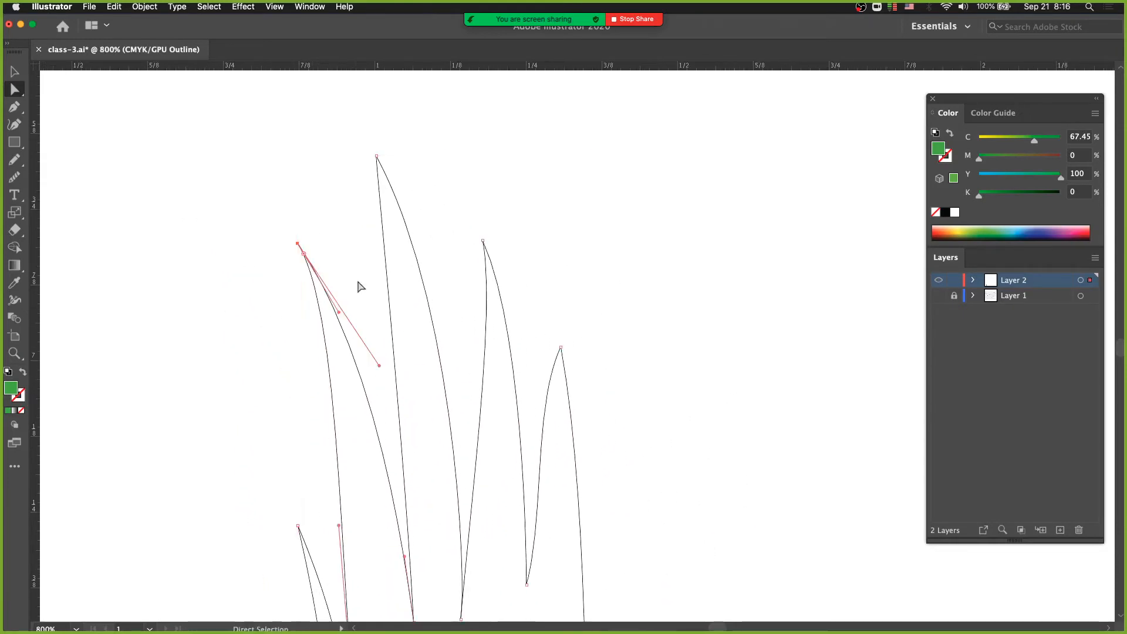
{"action": "left_click", "coordinate": [325, 275]}
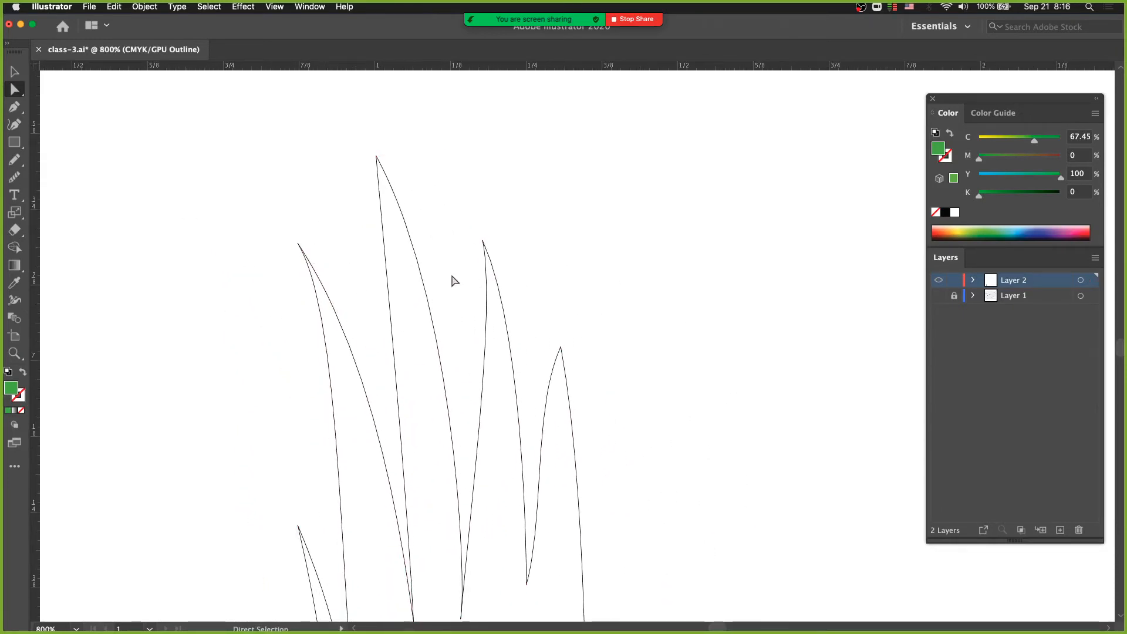
Step: Bow the left edge of the blade right of the tallest one slightly to the right, and deselect it
{"action": "left_click_drag", "start_coordinate": [486, 283], "coordinate": [489, 283]}
{"action": "left_click", "coordinate": [526, 238]}
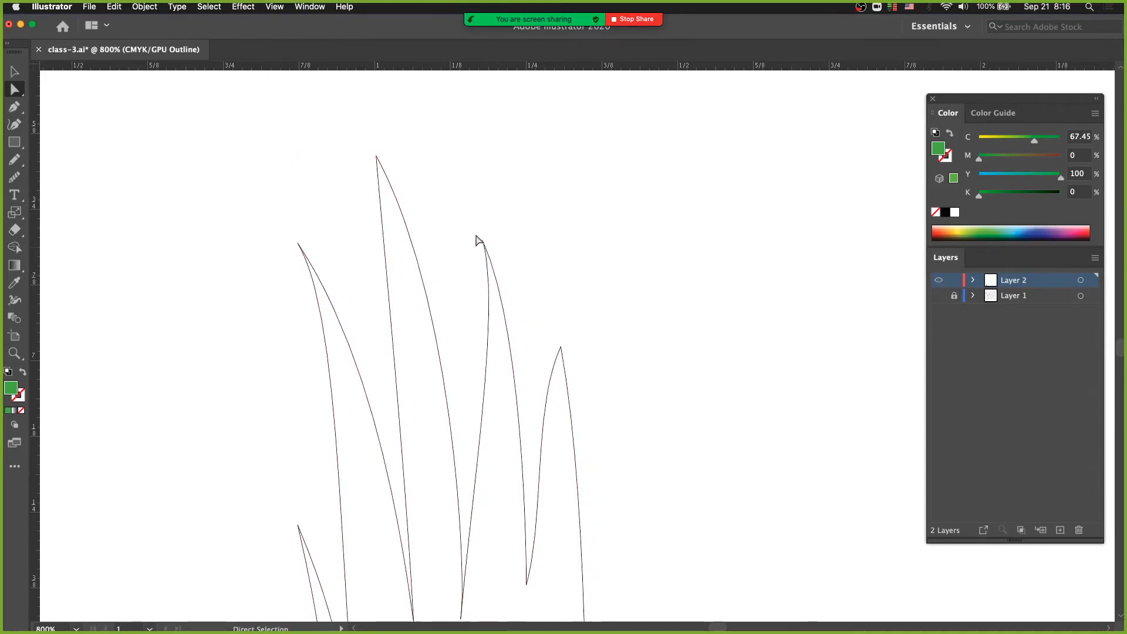
{"action": "left_click", "coordinate": [510, 247]}
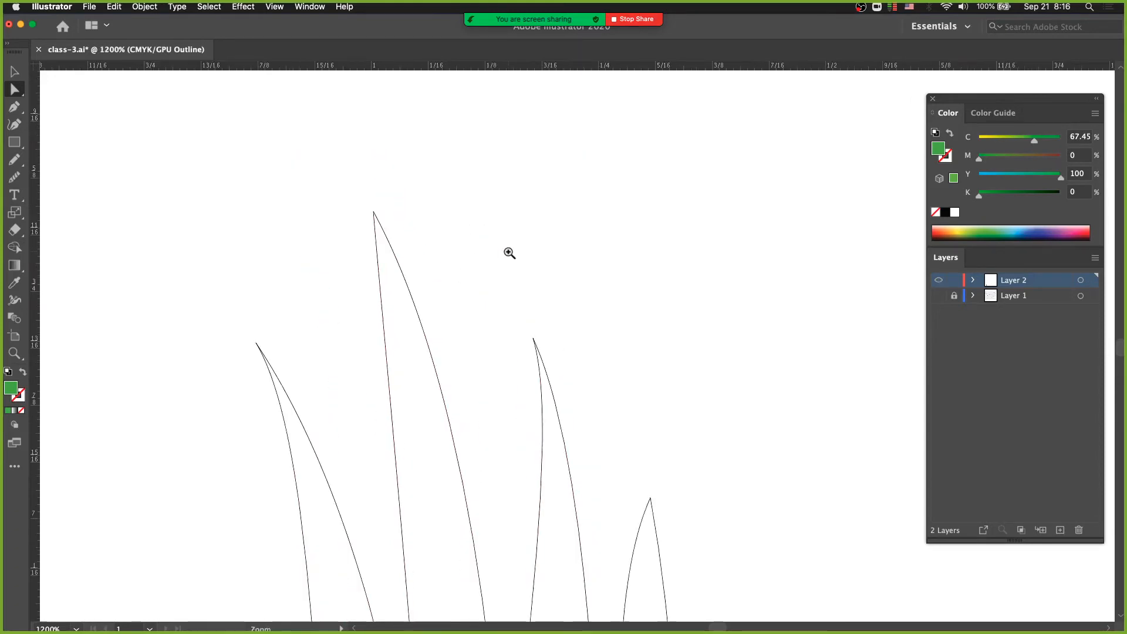
Step: Switch the grass clump from outline view back to filled preview
{"action": "left_click", "coordinate": [479, 364], "text": "super"}
{"action": "left_click", "coordinate": [497, 361], "text": "alt+super"}
{"action": "left_click", "coordinate": [497, 362], "text": "alt+super"}
{"action": "left_click", "coordinate": [498, 362], "text": "alt+super"}
{"action": "left_click", "coordinate": [498, 362], "text": "alt+super"}
{"action": "left_click", "coordinate": [510, 363], "text": "alt+super"}
{"action": "left_click_drag", "start_coordinate": [612, 366], "coordinate": [376, 382]}
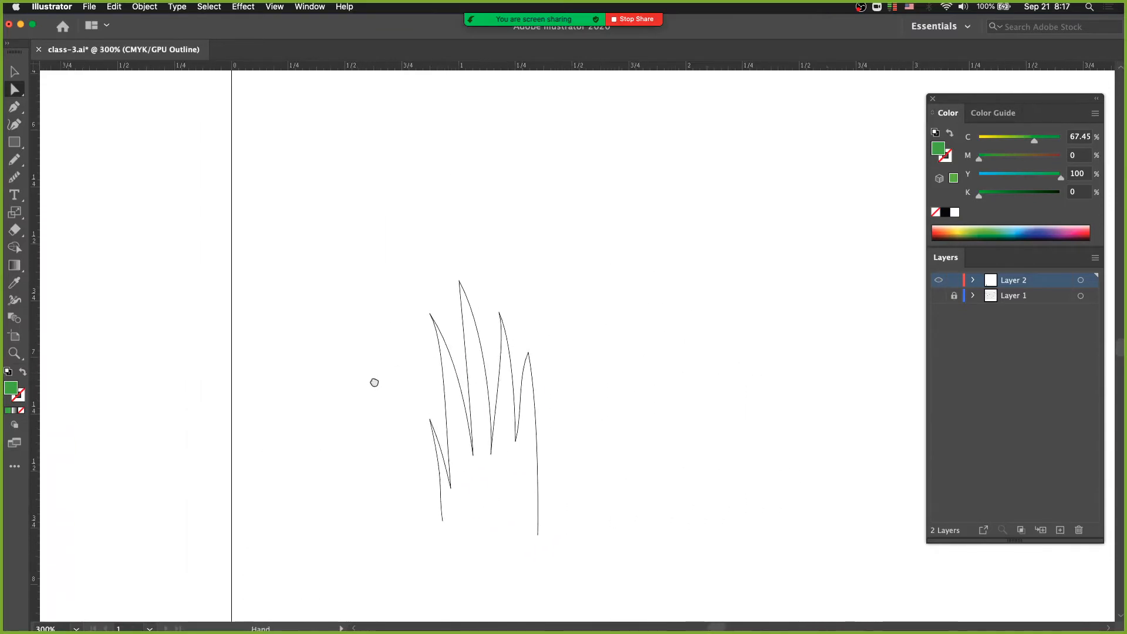
{"action": "key", "text": "super+y"}
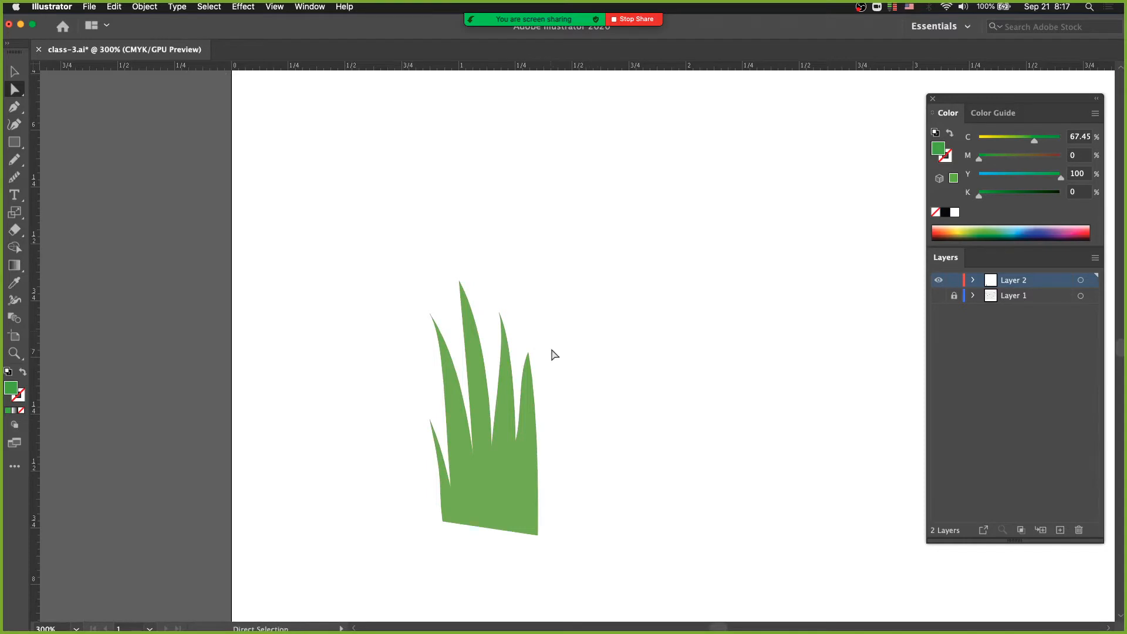
Step: Adjust the tip handles of the blades on either side of the tallest one to fill out their tips, and deselect the path
{"action": "key", "text": "super+space"}
{"action": "left_click", "coordinate": [450, 332]}
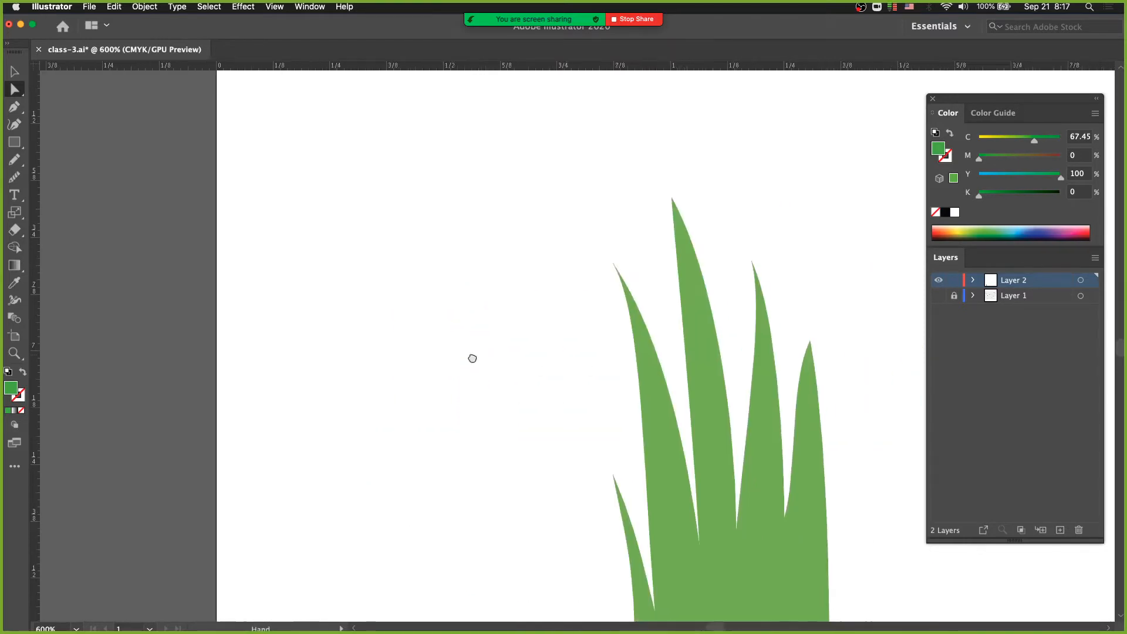
{"action": "left_click_drag", "start_coordinate": [470, 282], "coordinate": [509, 344]}
{"action": "left_click", "coordinate": [514, 338]}
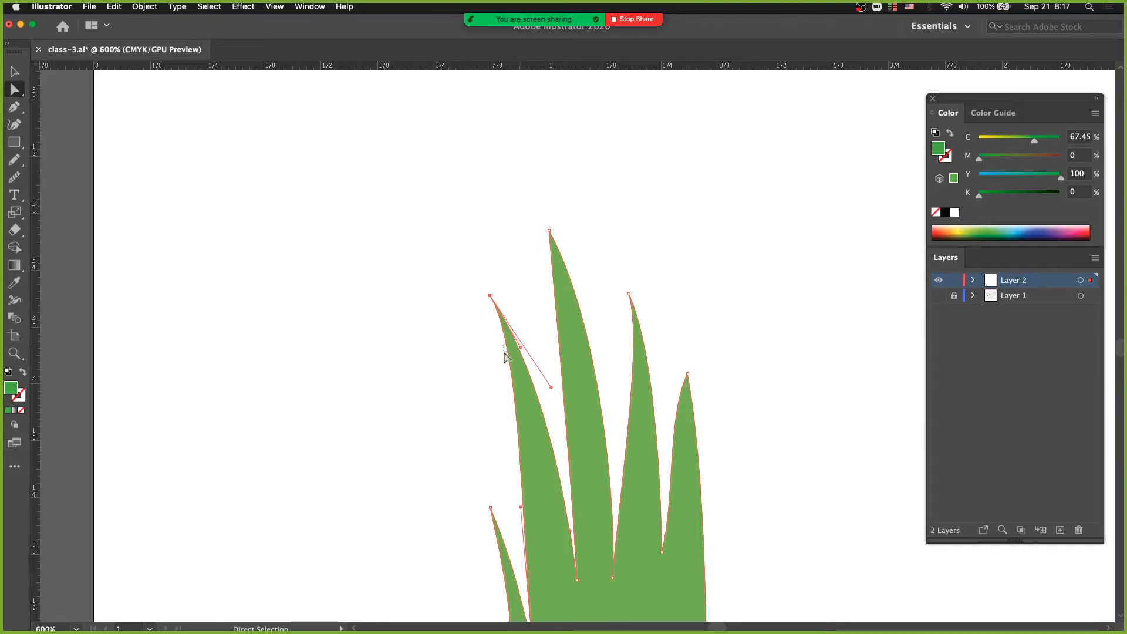
{"action": "left_click", "coordinate": [514, 355]}
{"action": "left_click", "coordinate": [528, 338]}
{"action": "left_click", "coordinate": [512, 351]}
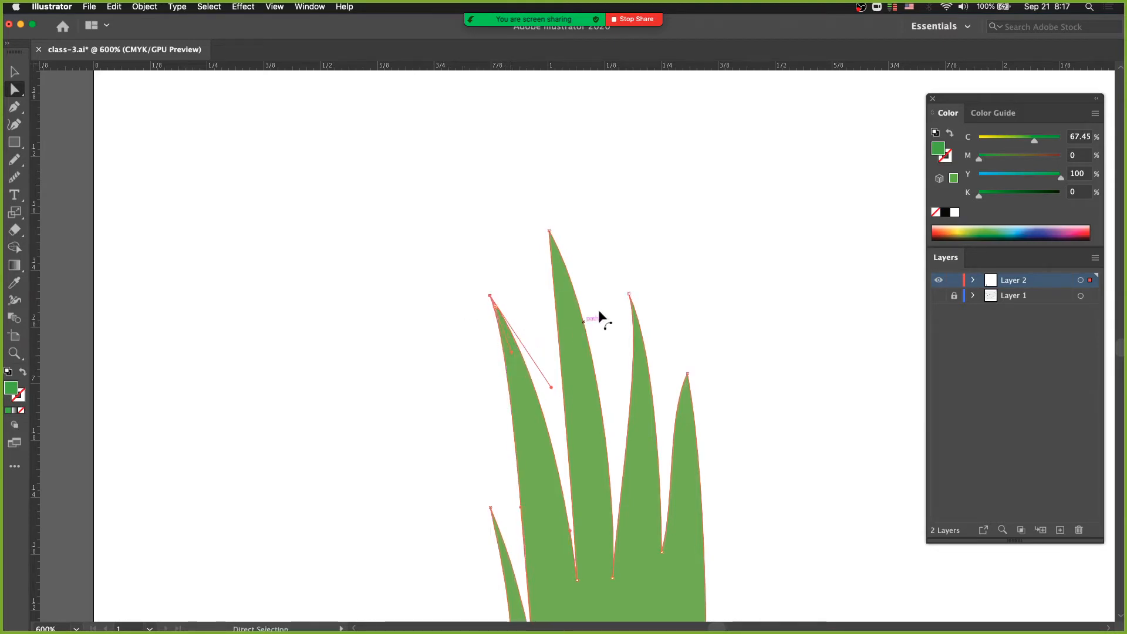
{"action": "left_click", "coordinate": [641, 348]}
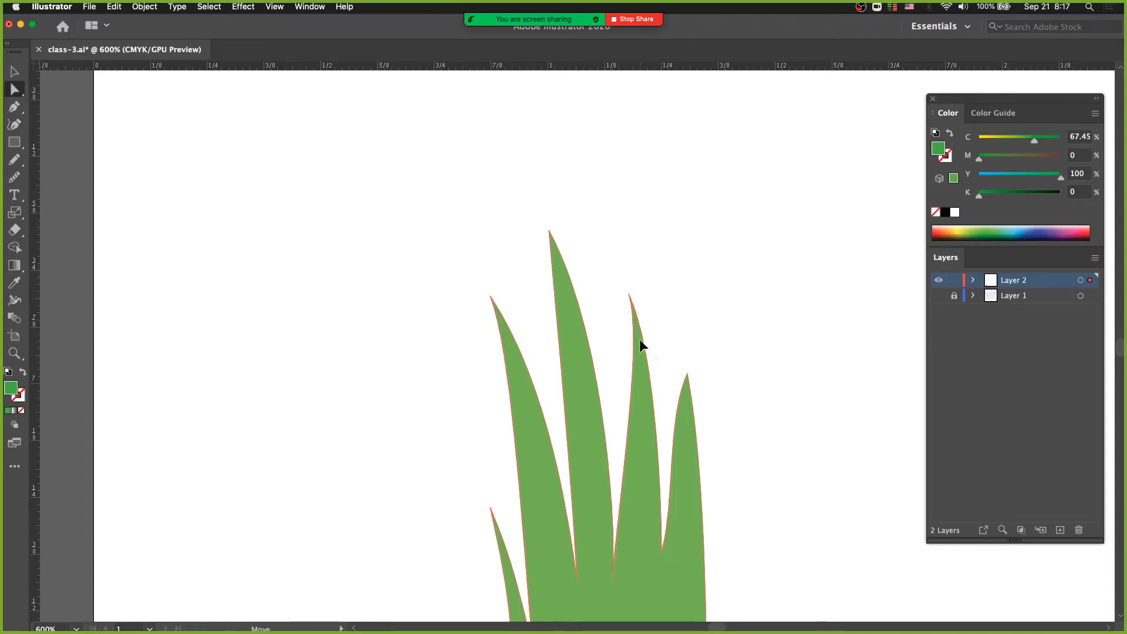
{"action": "left_click", "coordinate": [679, 282]}
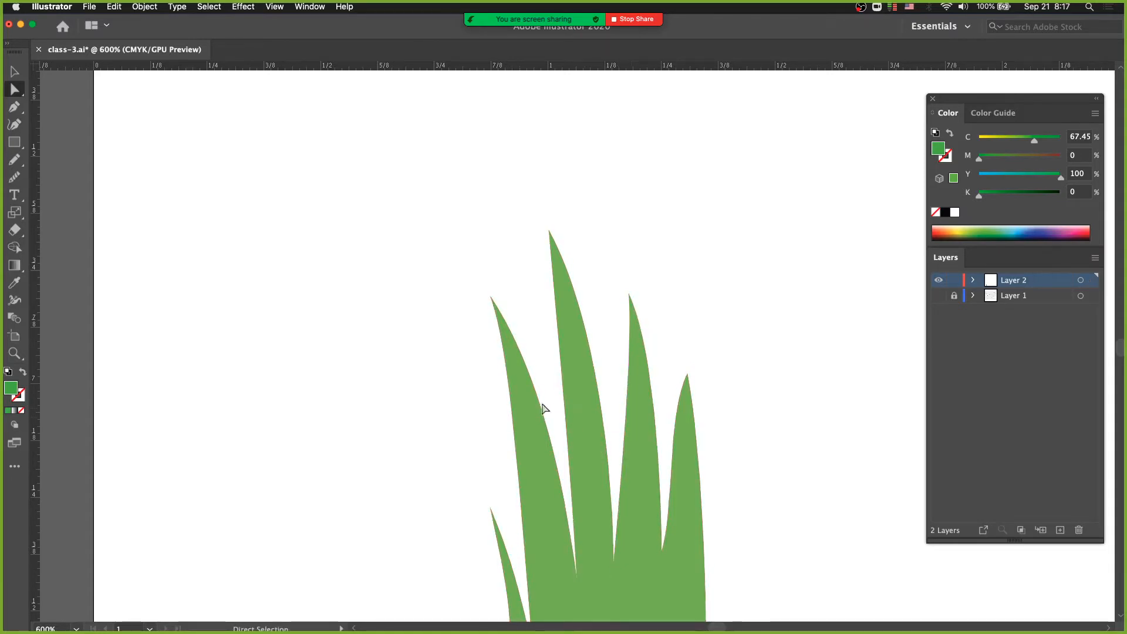
Step: Straighten the outer left edge of the shortest grass blade by adjusting its direction handle, and deselect the path
{"action": "key", "text": "super+minus"}
{"action": "key", "text": "super+minus"}
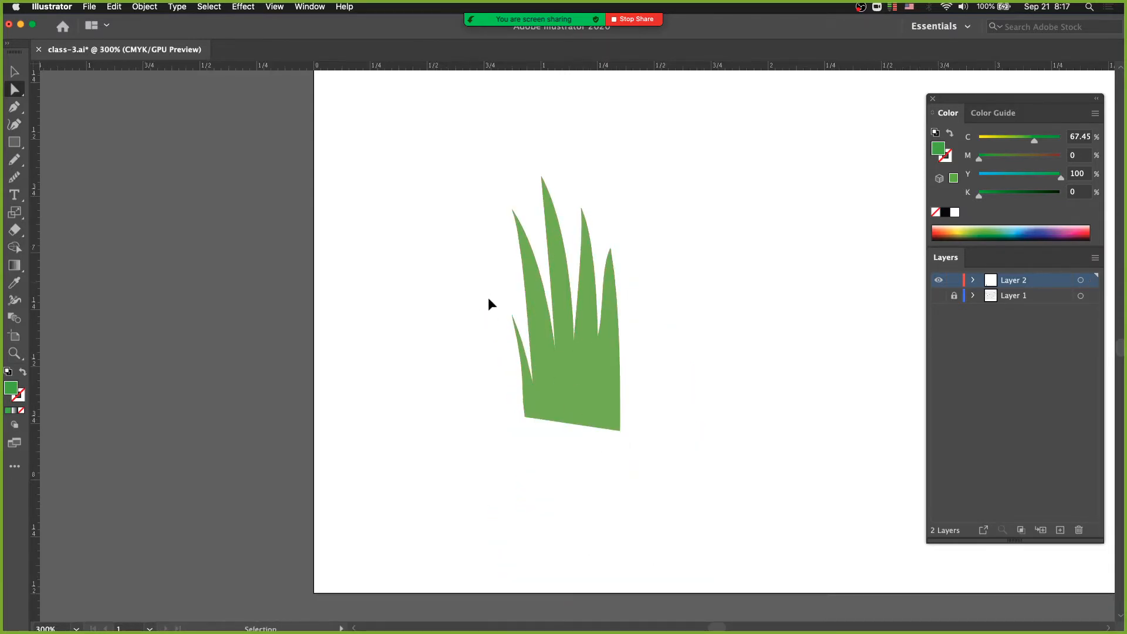
{"action": "left_click", "coordinate": [516, 343]}
{"action": "left_click_drag", "start_coordinate": [498, 296], "coordinate": [516, 334]}
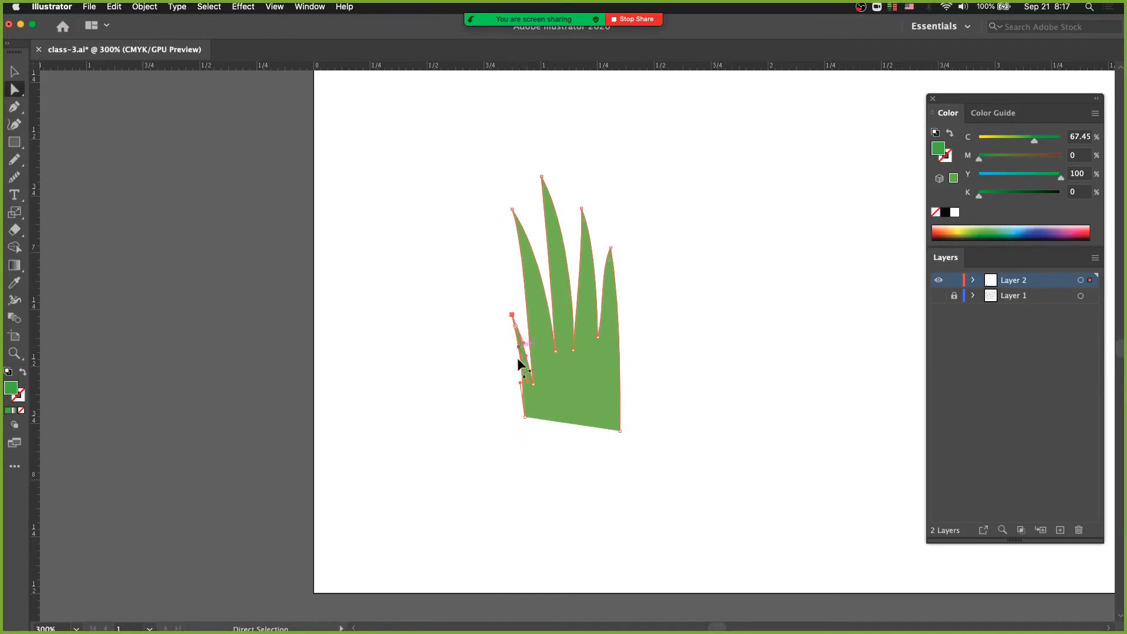
{"action": "left_click_drag", "start_coordinate": [523, 380], "coordinate": [518, 362]}
{"action": "left_click", "coordinate": [502, 377]}
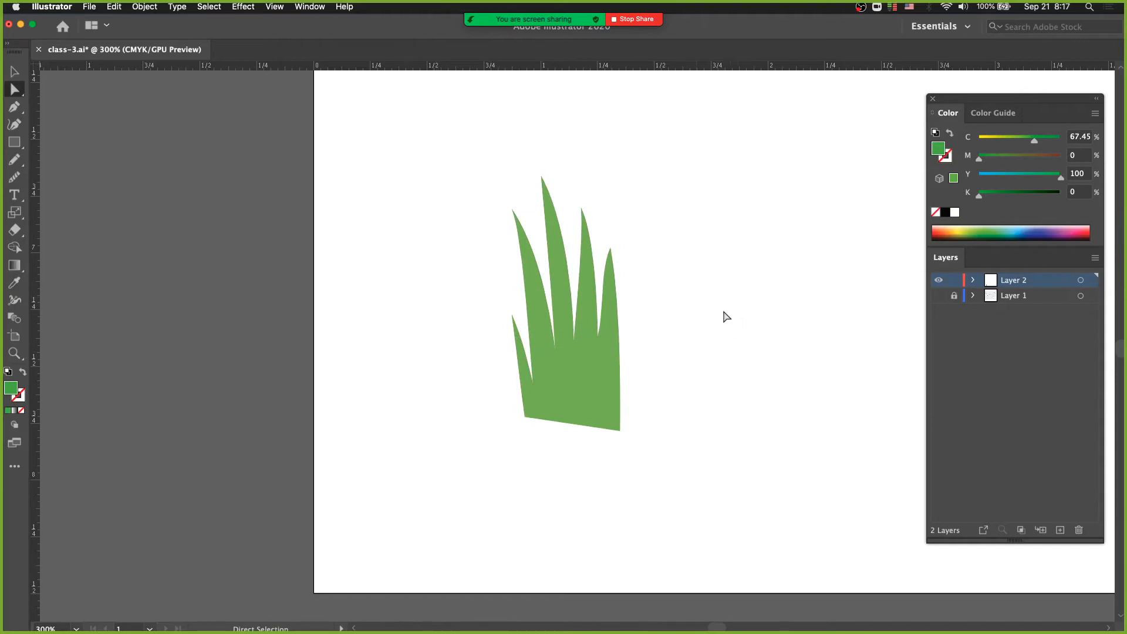
Step: Show the sketch on Layer 1 again and look over the area around the two flowers
{"action": "left_click", "coordinate": [938, 295]}
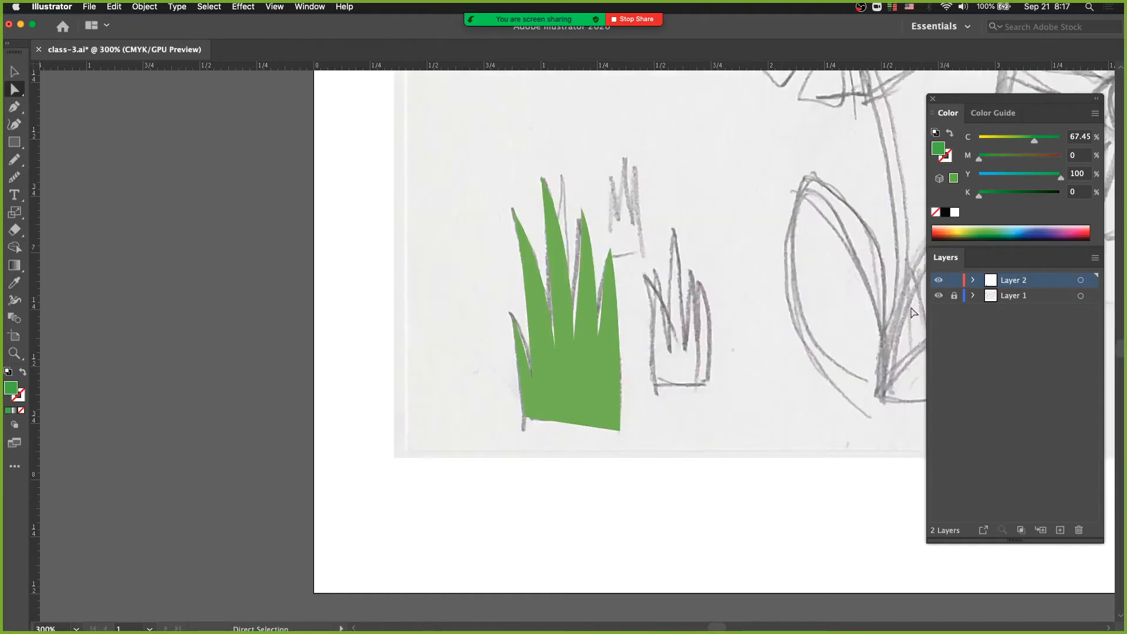
{"action": "left_click", "coordinate": [519, 329], "text": "alt"}
{"action": "left_click", "coordinate": [519, 329], "text": "alt"}
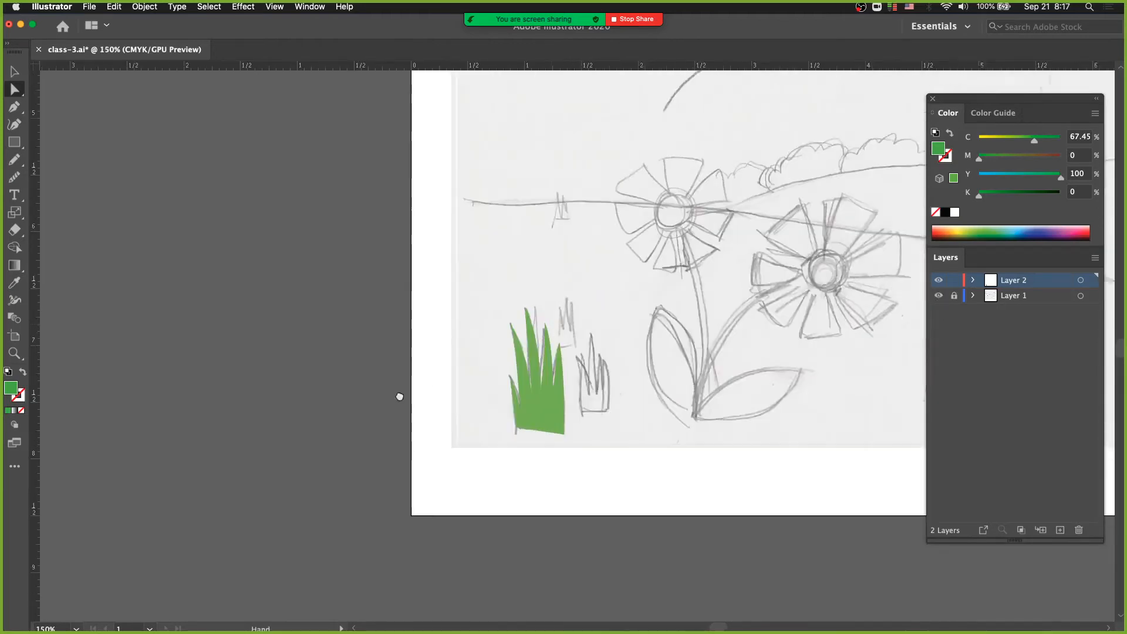
{"action": "scroll", "coordinate": [503, 351], "scroll_direction": "right", "scroll_amount": 10}
{"action": "scroll", "coordinate": [503, 351], "scroll_direction": "up", "scroll_amount": 4}
{"action": "left_click", "coordinate": [503, 351], "text": "alt"}
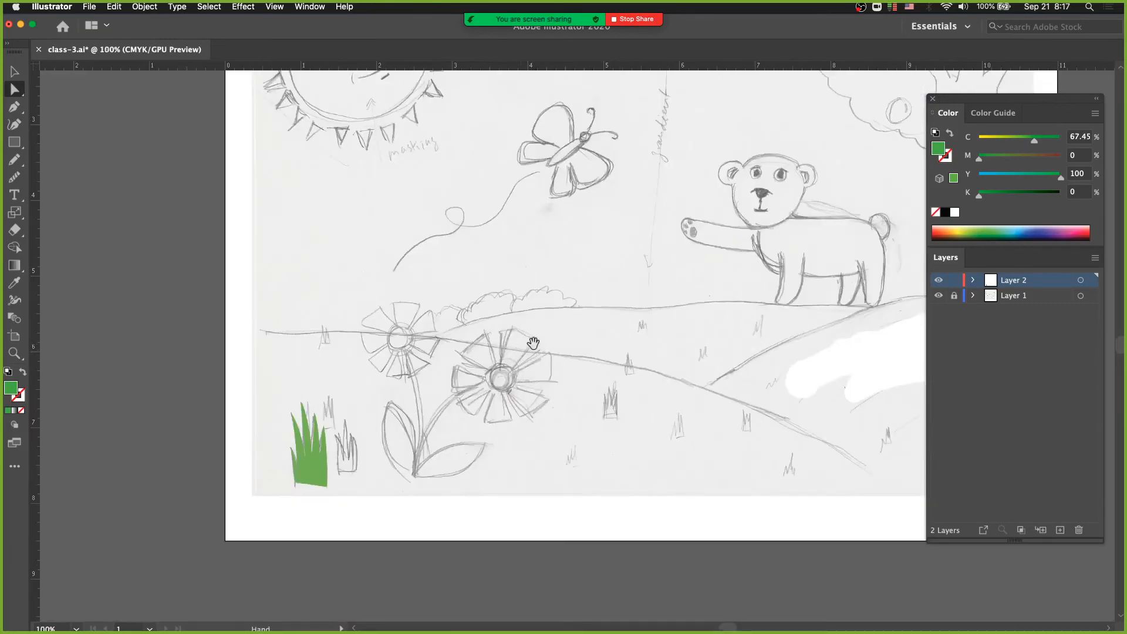
{"action": "left_click_drag", "start_coordinate": [533, 344], "coordinate": [475, 402]}
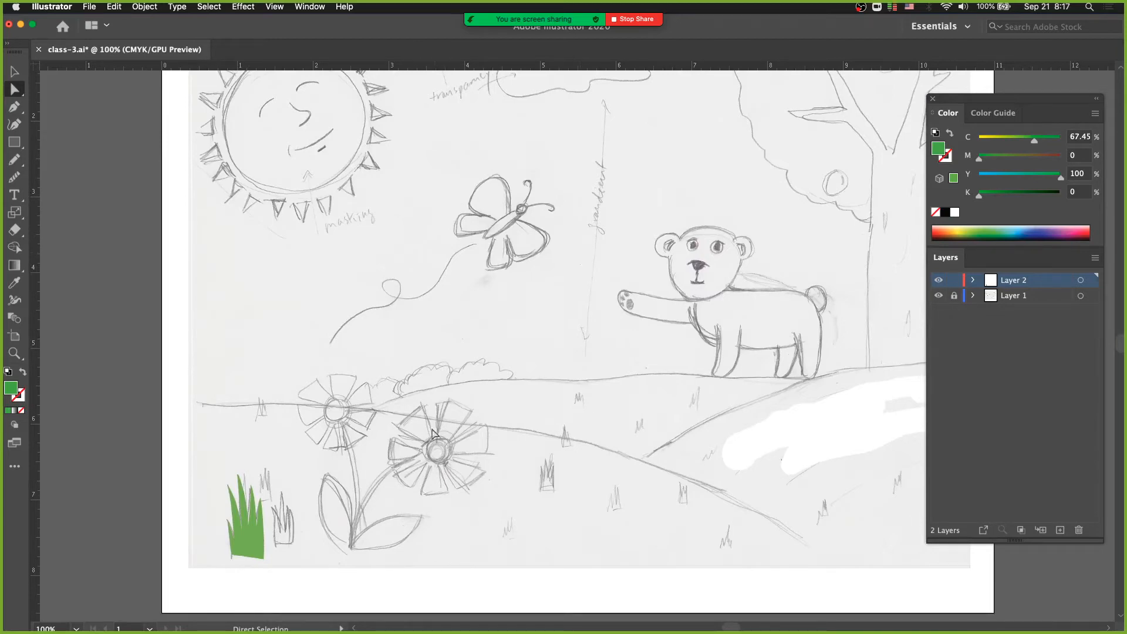
{"action": "left_click", "coordinate": [413, 401], "text": "super"}
{"action": "left_click", "coordinate": [461, 456], "text": "super"}
{"action": "left_click_drag", "start_coordinate": [593, 421], "coordinate": [397, 468]}
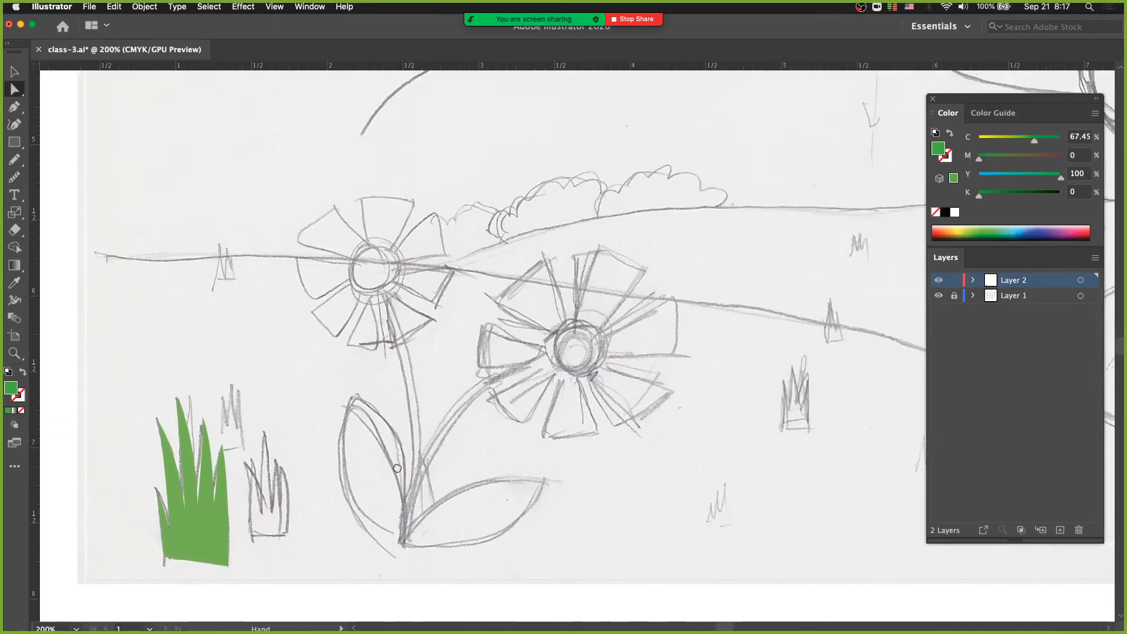
{"action": "left_click_drag", "start_coordinate": [499, 416], "coordinate": [449, 426]}
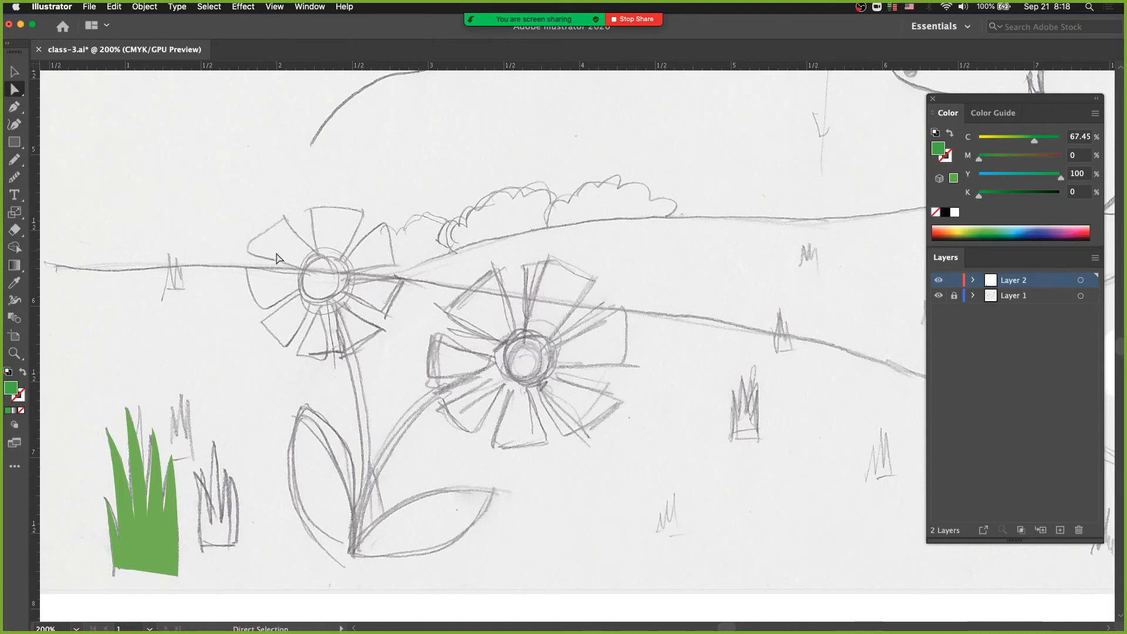
{"action": "scroll", "coordinate": [485, 322], "scroll_direction": "down", "scroll_amount": 2}
{"action": "scroll", "coordinate": [485, 322], "scroll_direction": "right", "scroll_amount": 3}
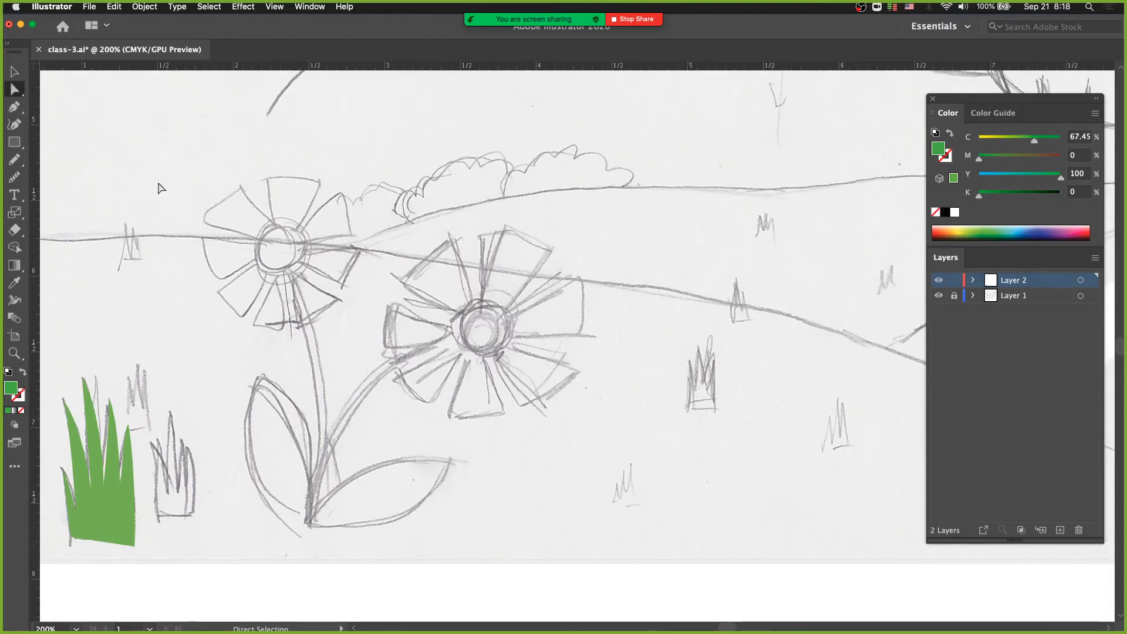
Step: Try a rectangle as the upper petal of the right-hand flower and delete its bottom corner points
{"action": "left_click", "coordinate": [15, 142]}
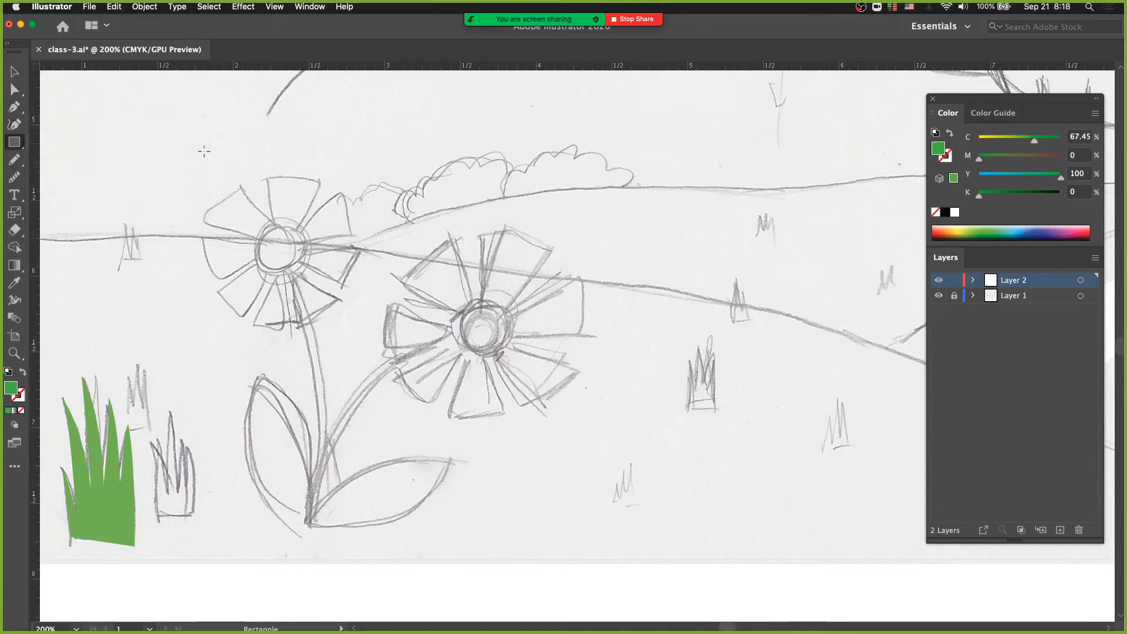
{"action": "mouse_move", "coordinate": [445, 214]}
{"action": "left_mouse_down"}
{"action": "mouse_move", "coordinate": [499, 249]}
{"action": "mouse_move", "coordinate": [520, 302]}
{"action": "mouse_move", "coordinate": [506, 311]}
{"action": "left_mouse_up"}
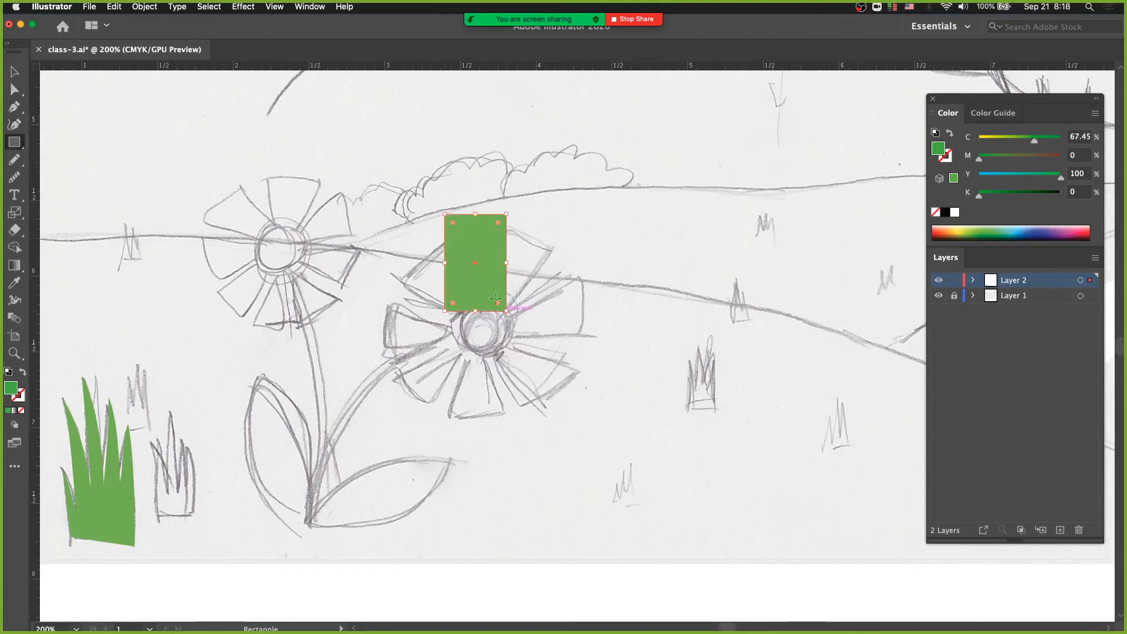
{"action": "left_click", "coordinate": [14, 89]}
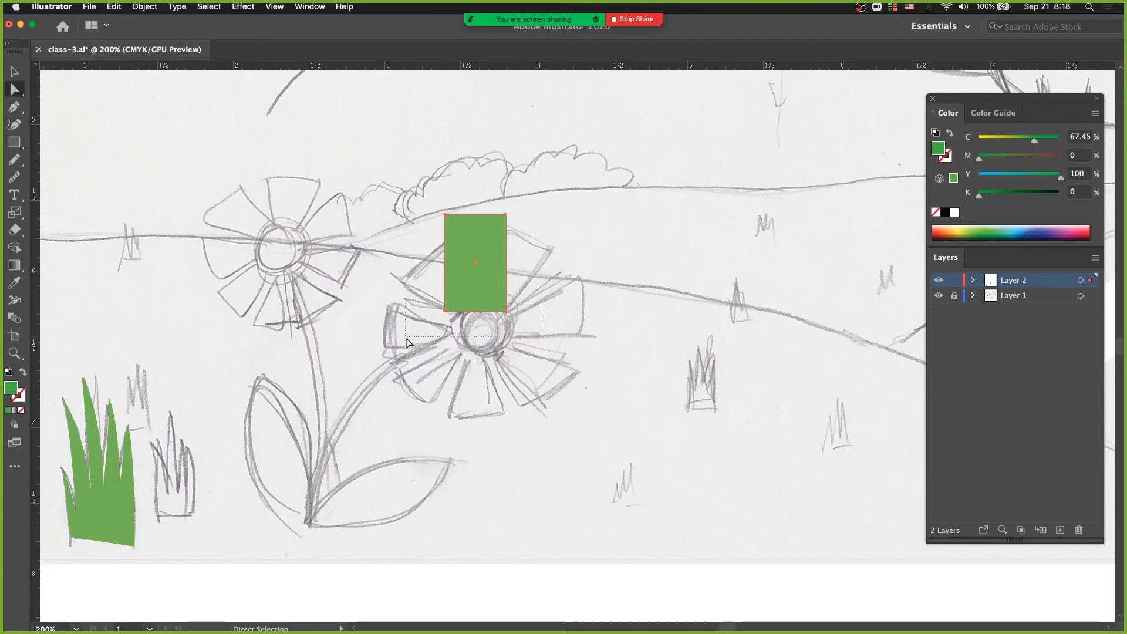
{"action": "left_click", "coordinate": [471, 311]}
{"action": "left_click_drag", "start_coordinate": [559, 347], "coordinate": [515, 342]}
{"action": "key", "text": "Delete"}
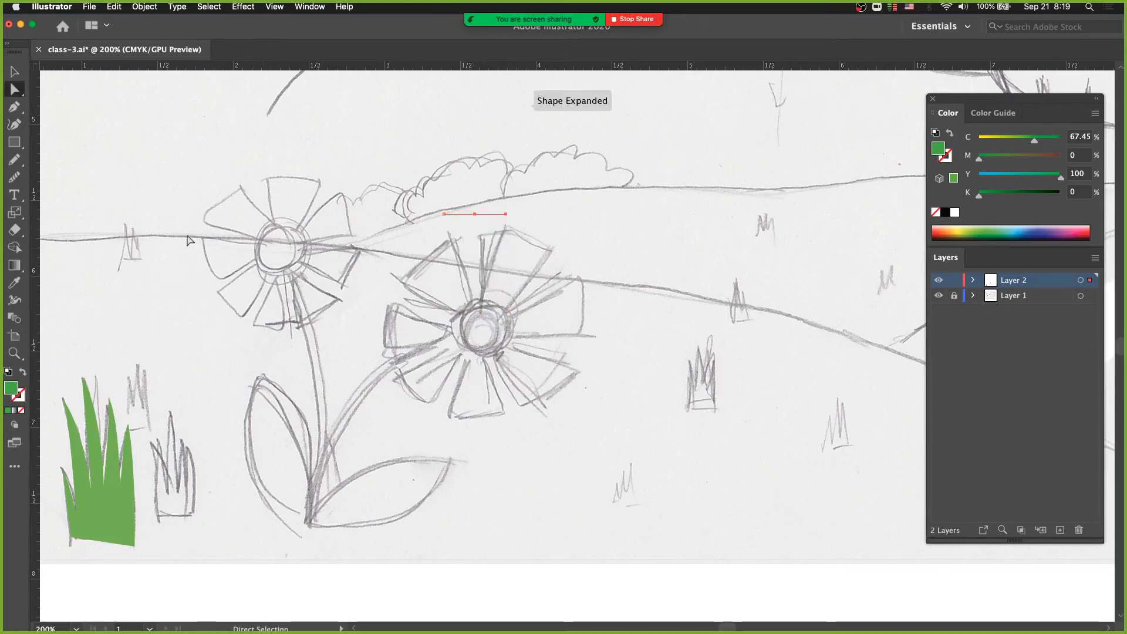
Step: Delete the leftover rectangle edge and draw a circle from the right-hand flower's centre out to its petal tips
{"action": "left_click", "coordinate": [14, 142]}
{"action": "left_click", "coordinate": [94, 159]}
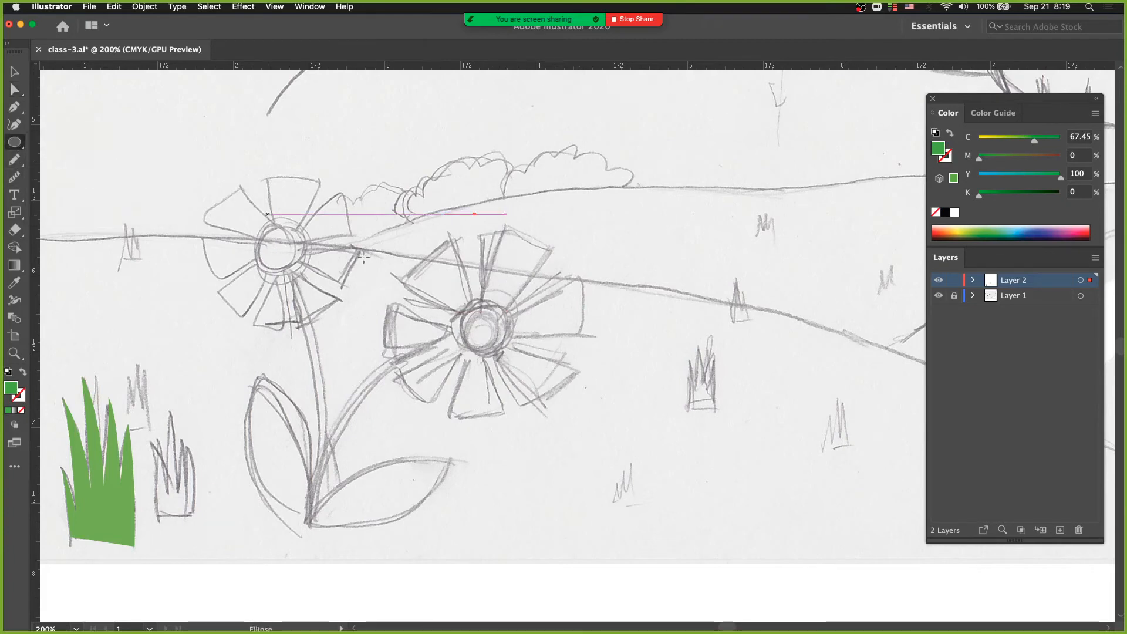
{"action": "key", "text": "Delete"}
{"action": "left_click_drag", "start_coordinate": [482, 326], "coordinate": [577, 413]}
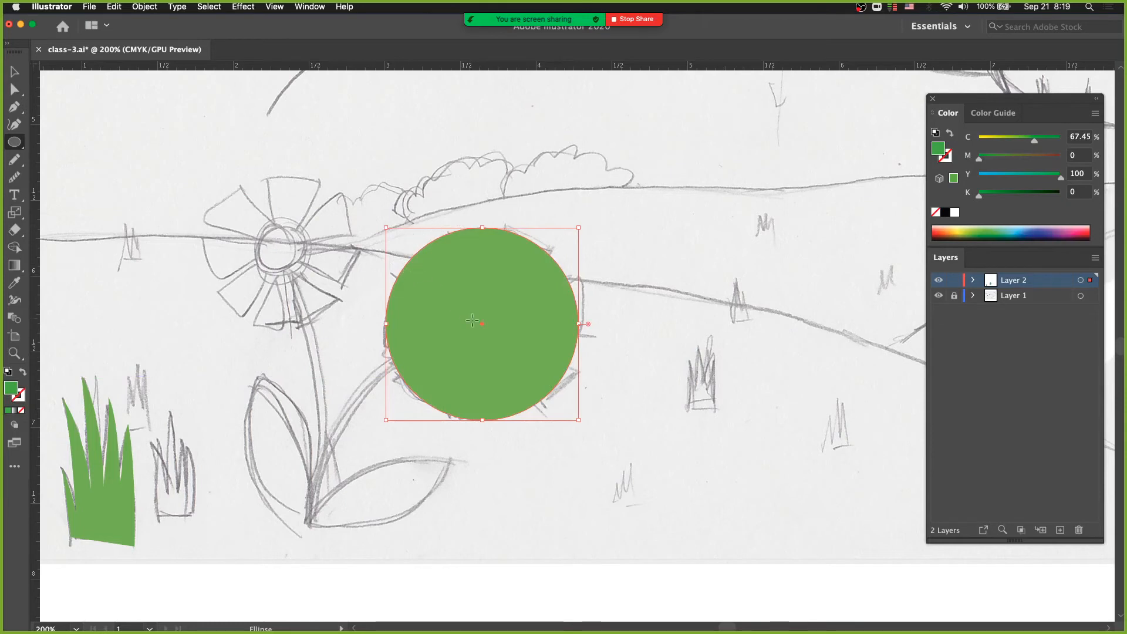
Step: Draw a rectangle from just above the circle's upper edge down to its centre, and switch to outline view
{"action": "left_click_drag", "start_coordinate": [14, 142], "coordinate": [70, 141]}
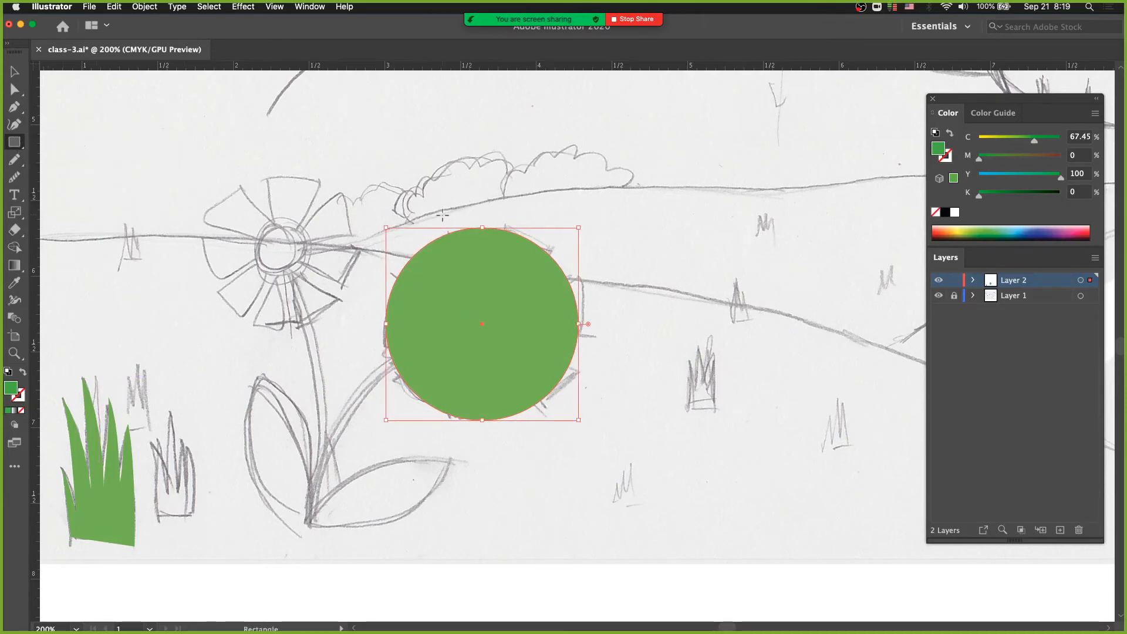
{"action": "left_click_drag", "start_coordinate": [442, 215], "coordinate": [520, 324]}
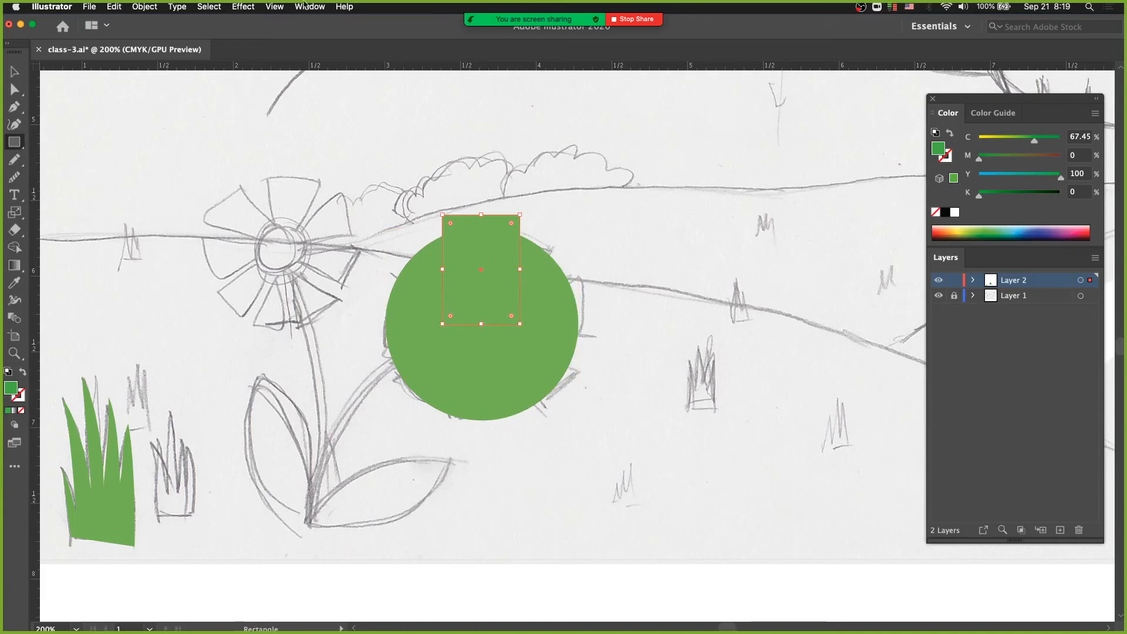
{"action": "left_click", "coordinate": [274, 7]}
{"action": "left_click", "coordinate": [302, 32]}
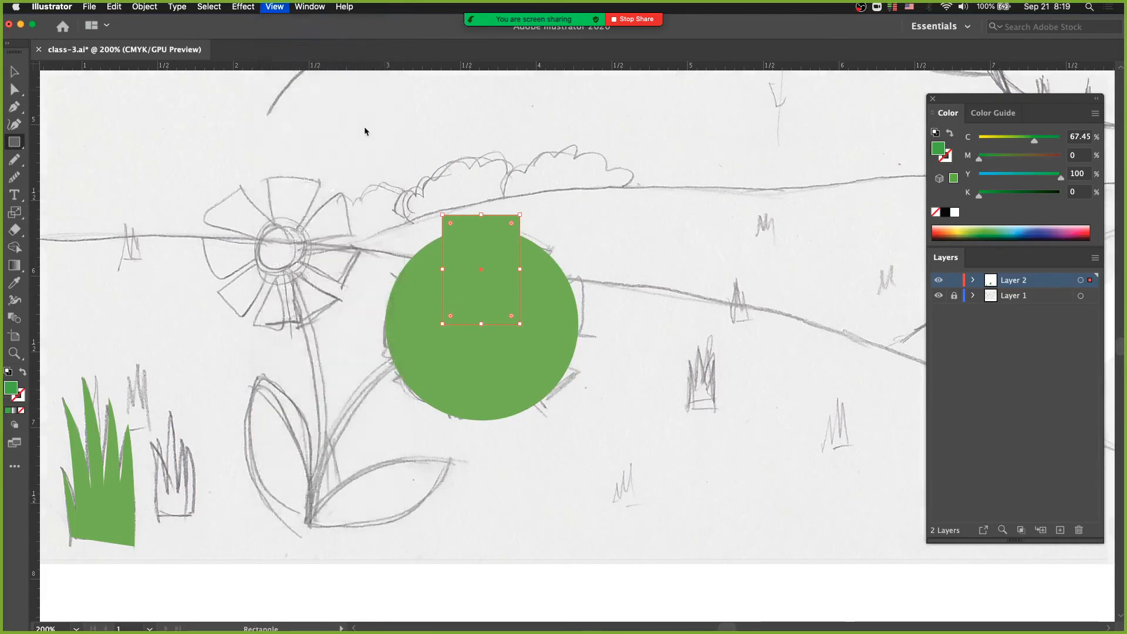
Step: Scale the rectangle's two bottom corner points inward to taper it into a petal, and return to filled preview
{"action": "key", "text": "a"}
{"action": "left_click_drag", "start_coordinate": [431, 313], "coordinate": [454, 342]}
{"action": "left_click_drag", "start_coordinate": [534, 313], "coordinate": [521, 339]}
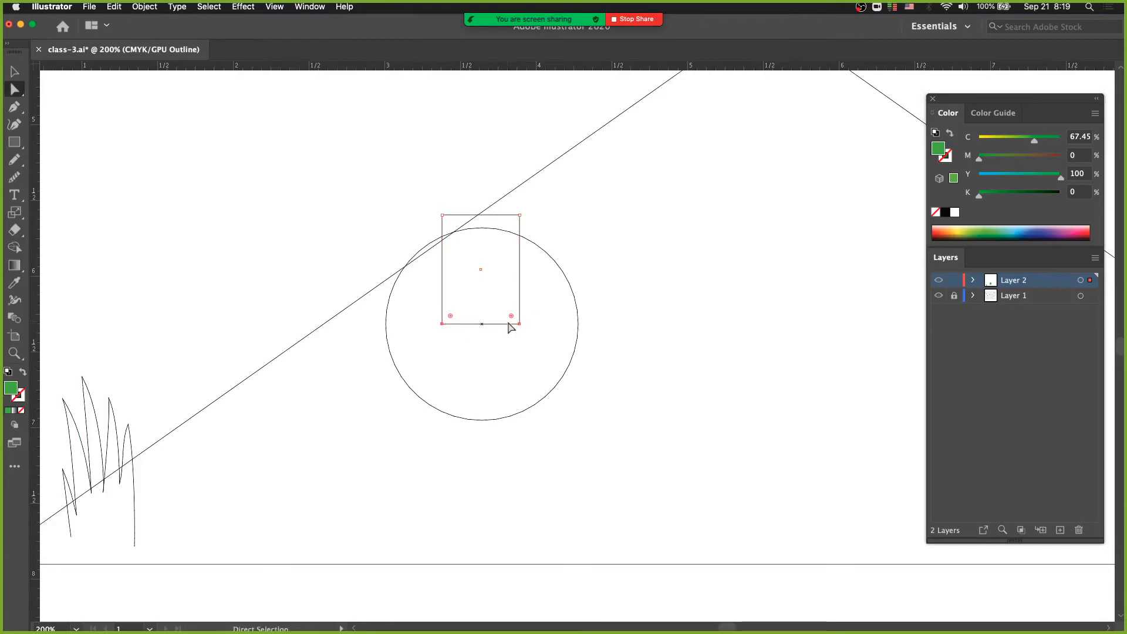
{"action": "left_click", "coordinate": [15, 213]}
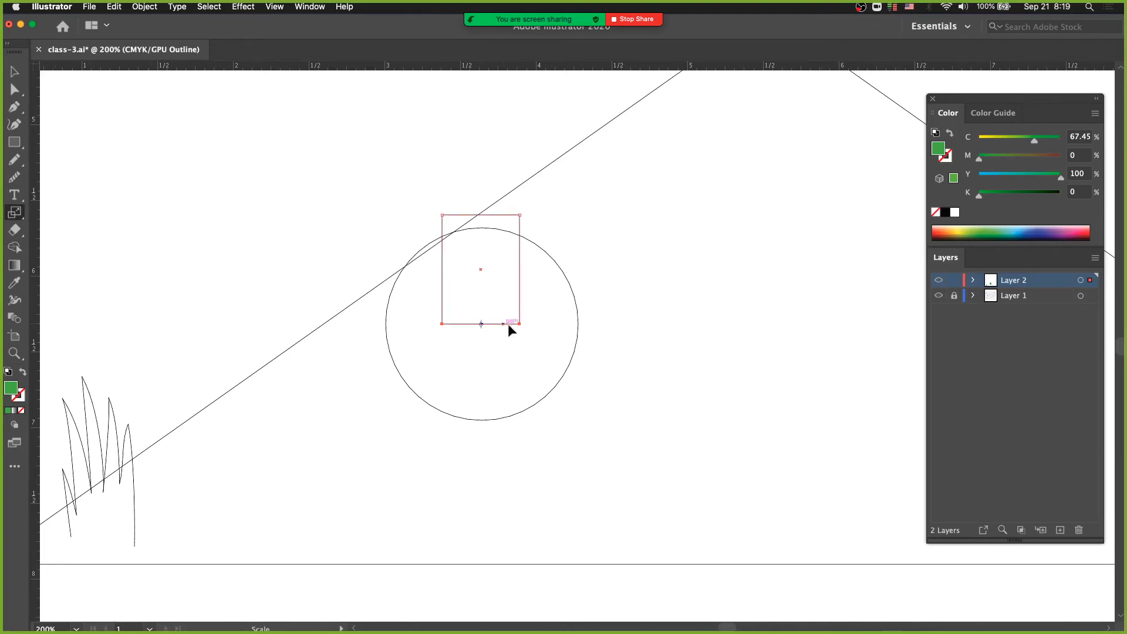
{"action": "left_click_drag", "start_coordinate": [564, 333], "coordinate": [527, 339]}
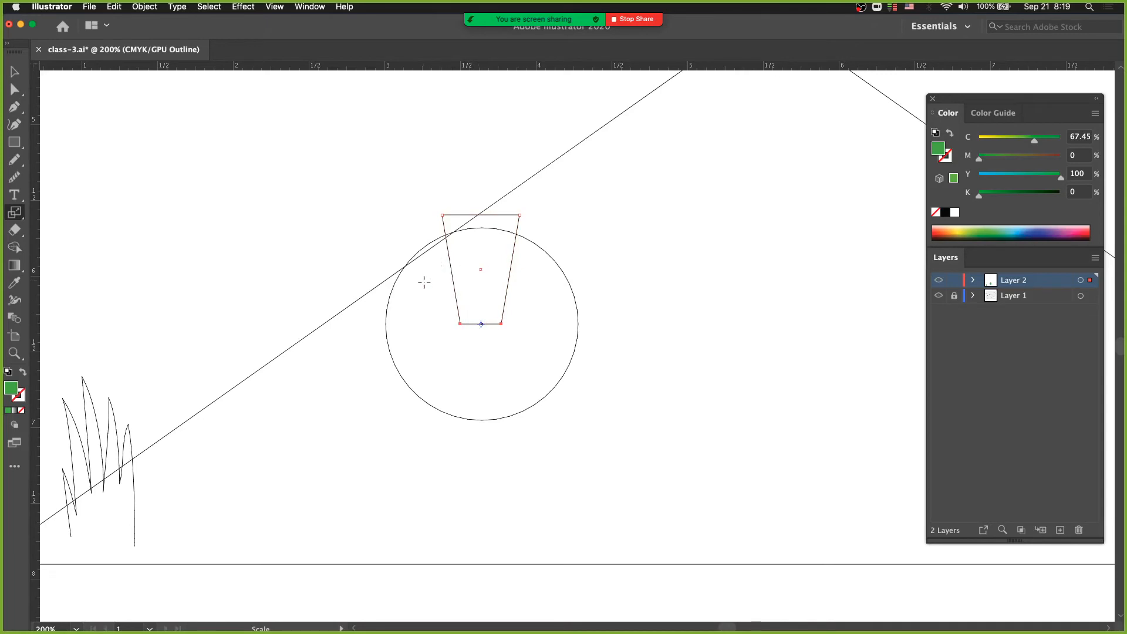
{"action": "key", "text": "super+y"}
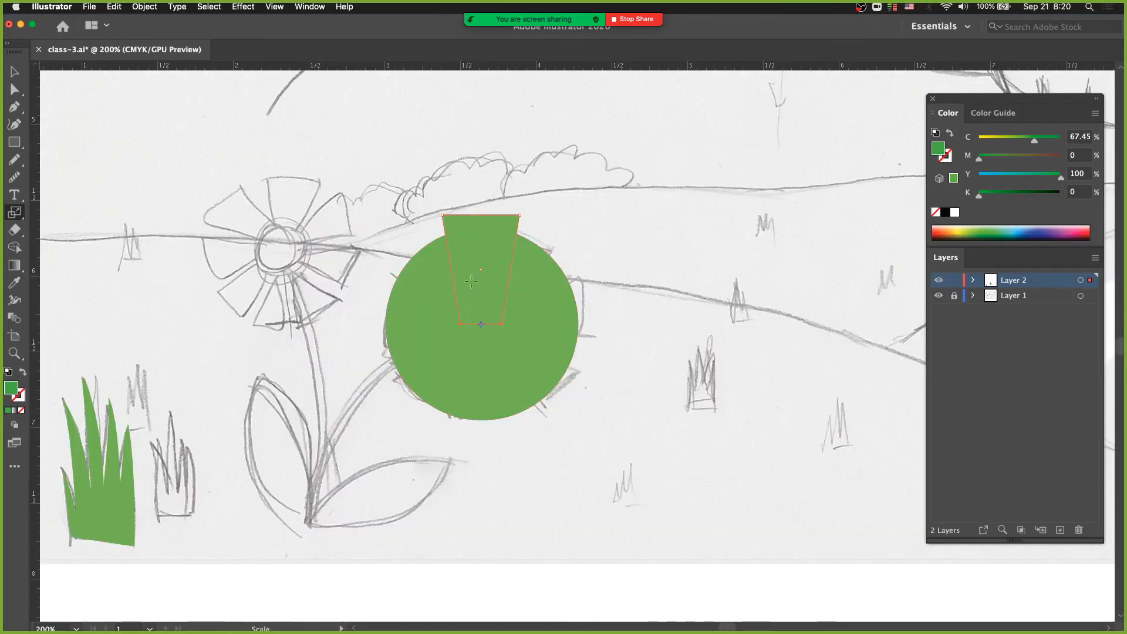
Step: Select the tapered rectangle together with the green circle and split them with the Pathfinder Divide operation
{"action": "key", "text": "v"}
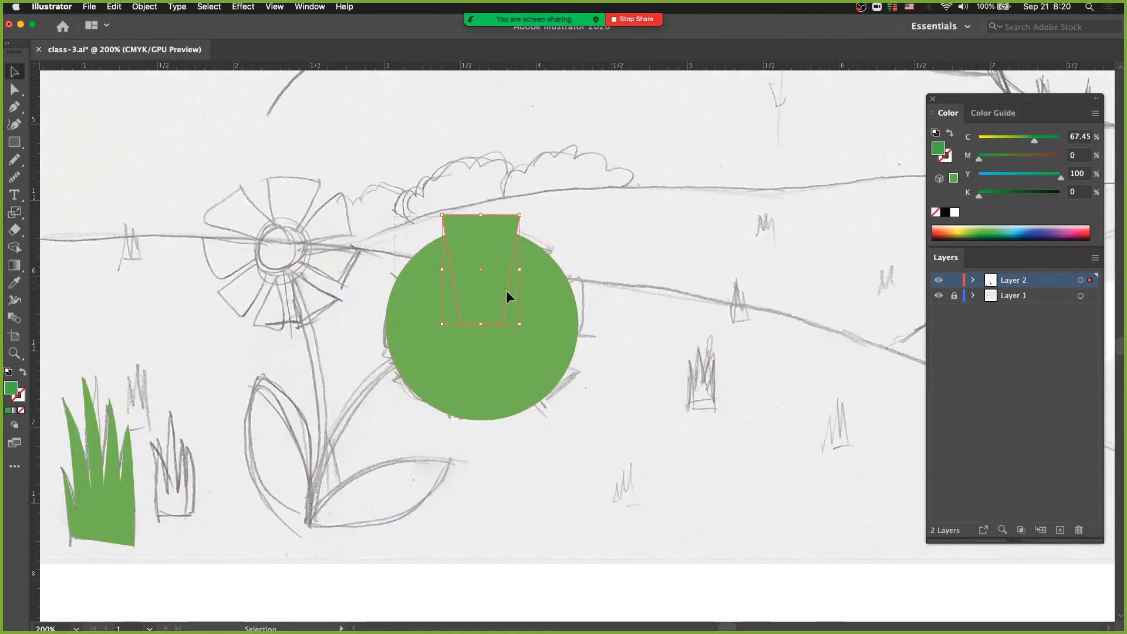
{"action": "left_click", "coordinate": [523, 248], "text": "shift"}
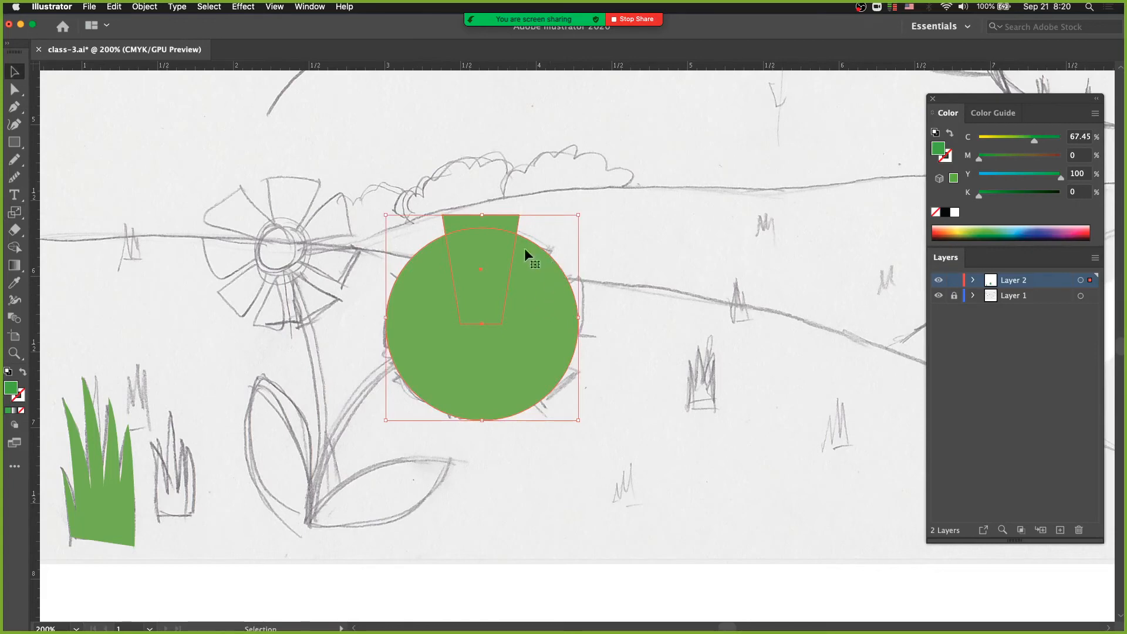
{"action": "left_click", "coordinate": [274, 8]}
{"action": "left_click", "coordinate": [282, 10]}
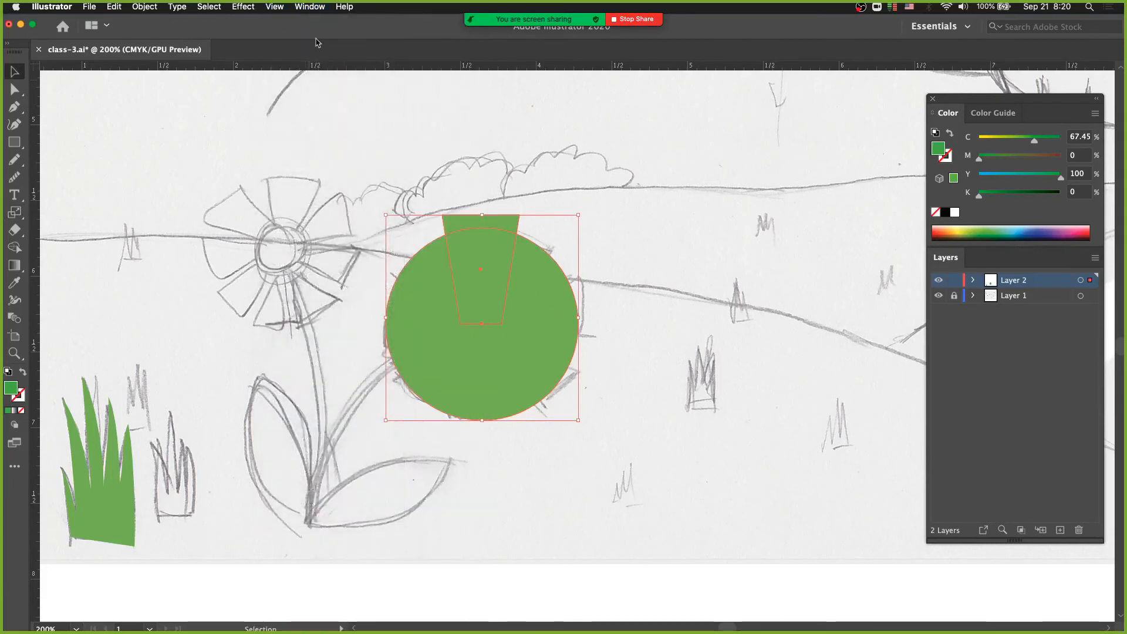
{"action": "left_click", "coordinate": [600, 256]}
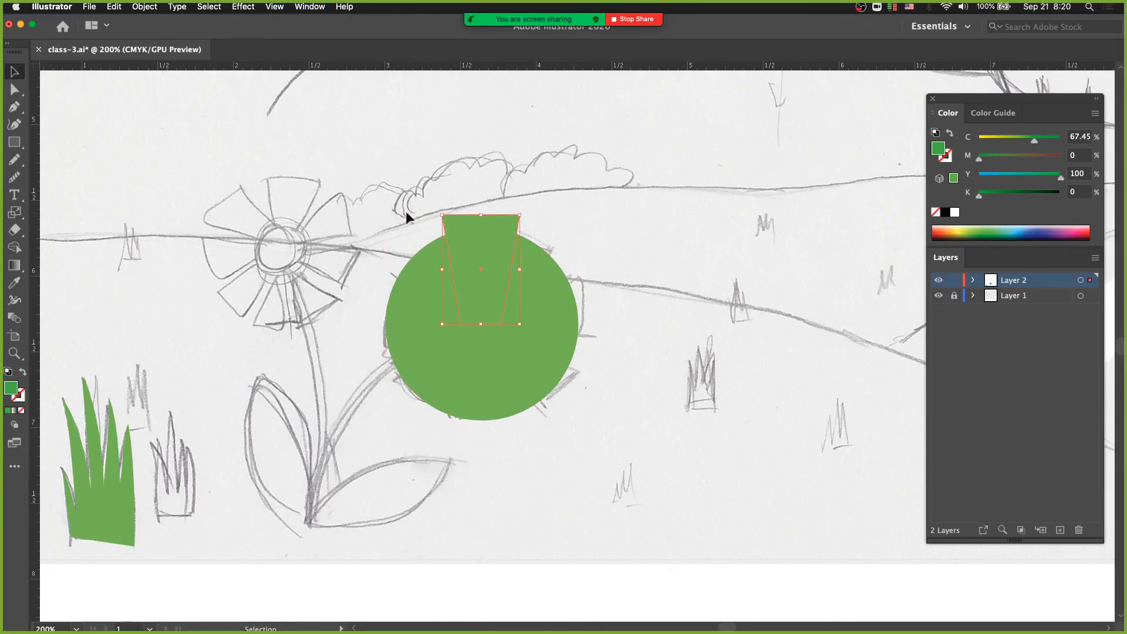
{"action": "left_click_drag", "start_coordinate": [403, 216], "coordinate": [475, 240]}
{"action": "left_click", "coordinate": [309, 6]}
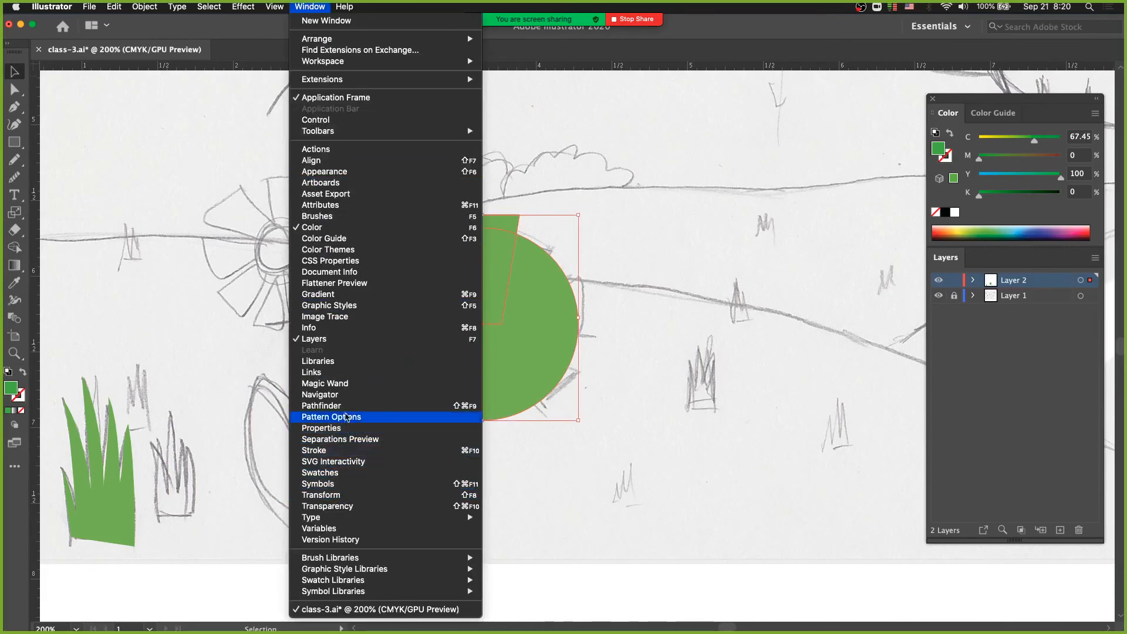
{"action": "left_click", "coordinate": [337, 405]}
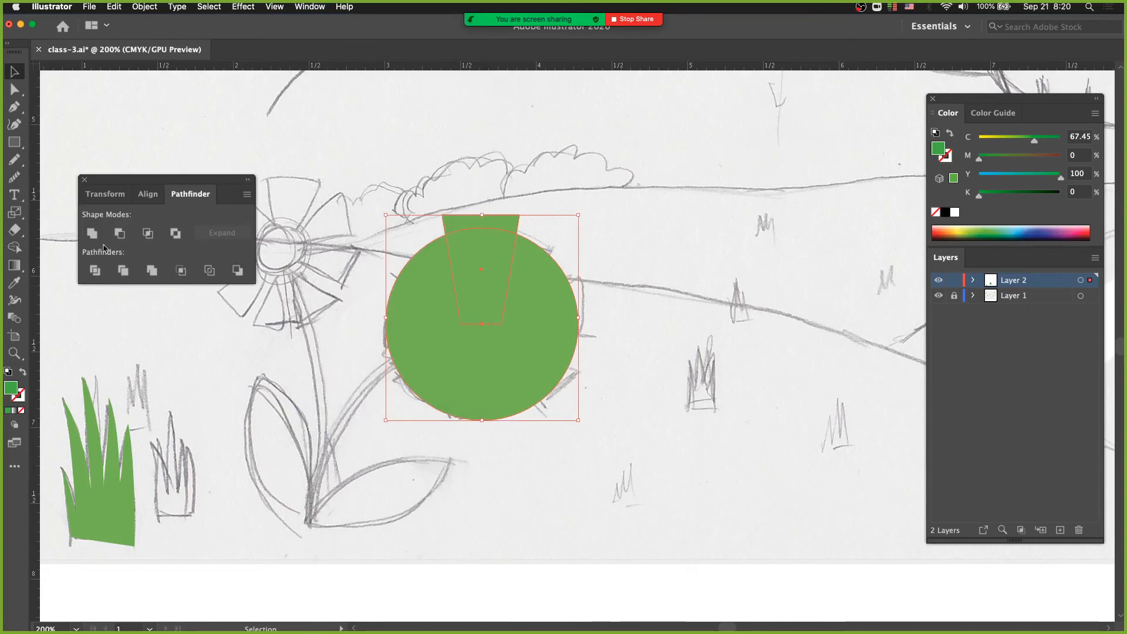
{"action": "left_click", "coordinate": [96, 272]}
{"action": "left_click", "coordinate": [224, 384]}
Step: Pull the round-topped petal piece out of the circle, delete the leftover pieces, and place the petal above the right-hand flower's centre
{"action": "key", "text": "a"}
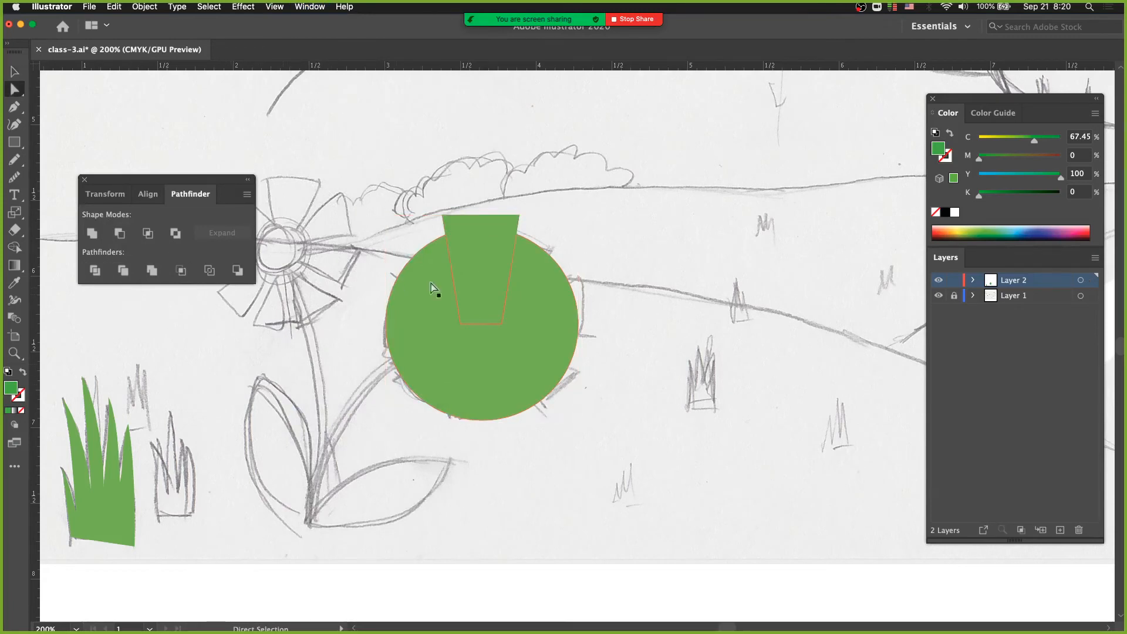
{"action": "left_click_drag", "start_coordinate": [496, 263], "coordinate": [635, 189]}
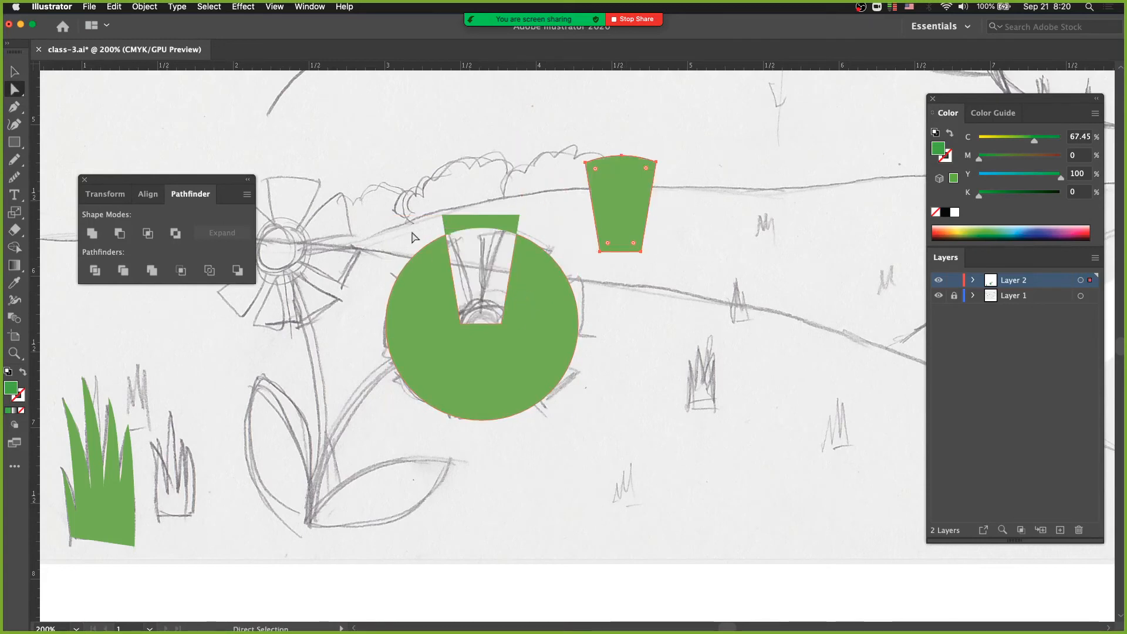
{"action": "left_click_drag", "start_coordinate": [354, 188], "coordinate": [585, 469]}
{"action": "key", "text": "Delete"}
{"action": "left_click_drag", "start_coordinate": [607, 230], "coordinate": [446, 224]}
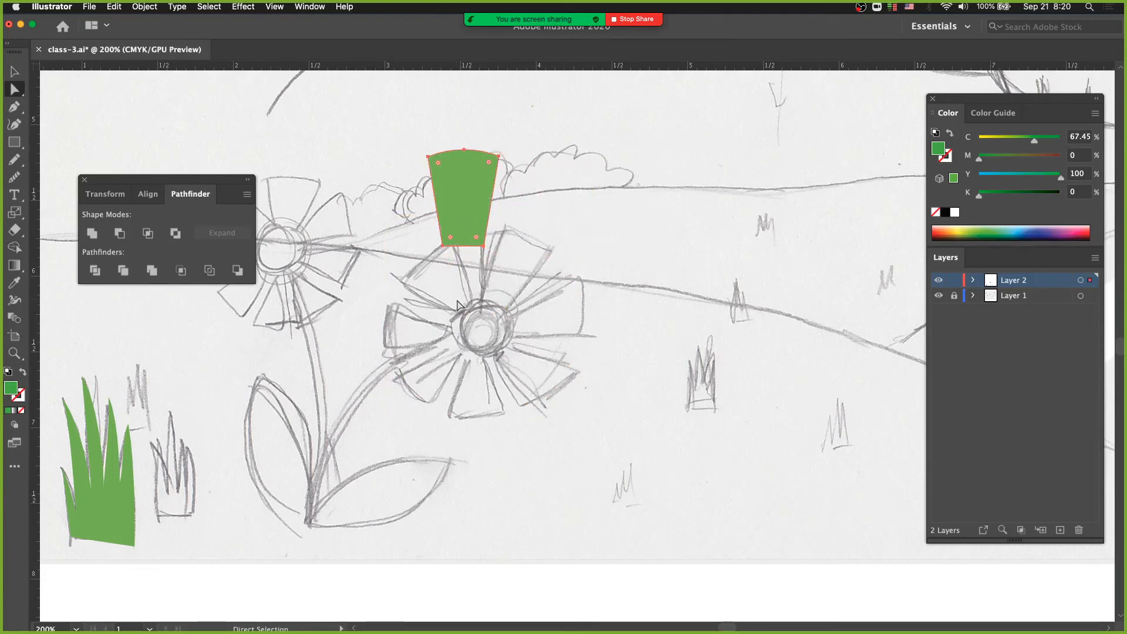
Step: Try a copy of the petal rotated 30° around the flower's centre, and undo it
{"action": "key", "text": "r"}
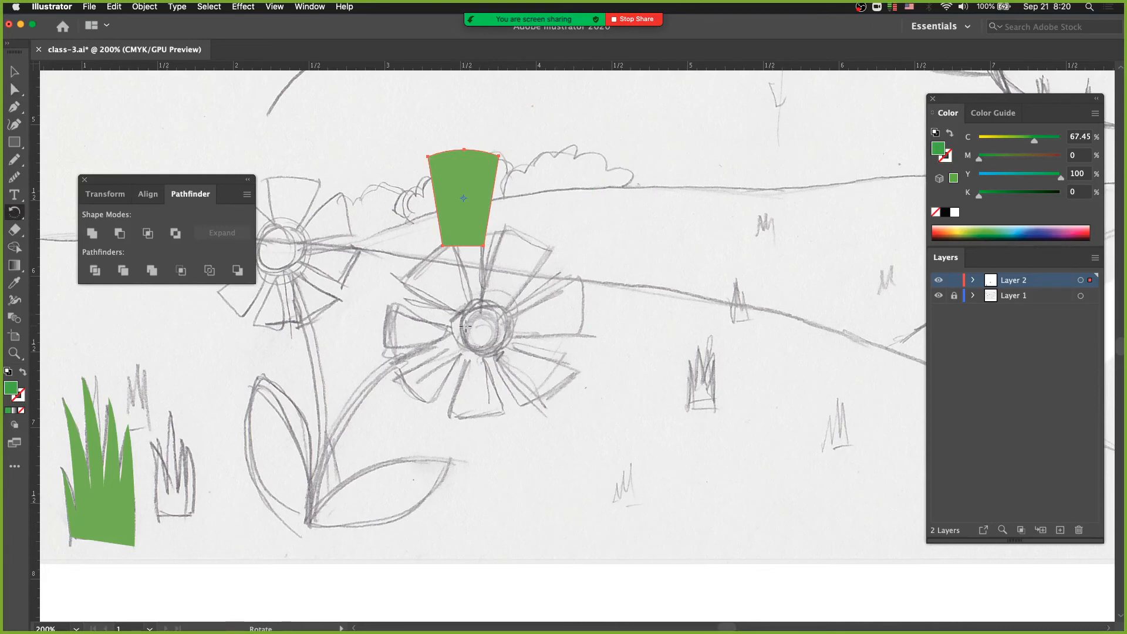
{"action": "left_click", "coordinate": [466, 327], "text": "alt"}
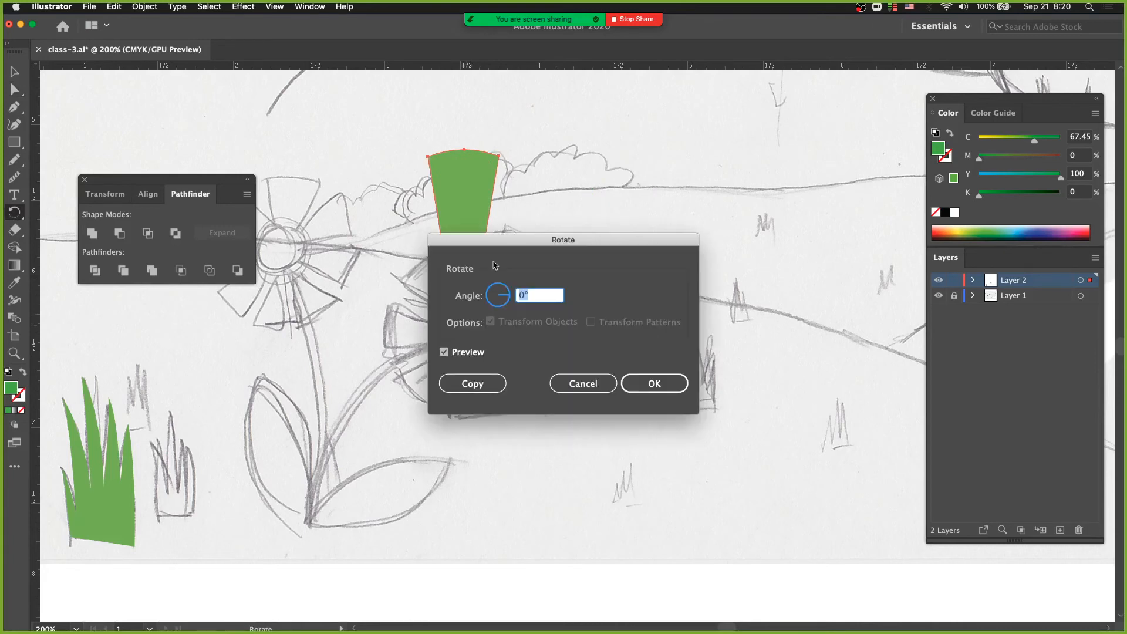
{"action": "type", "text": "3"}
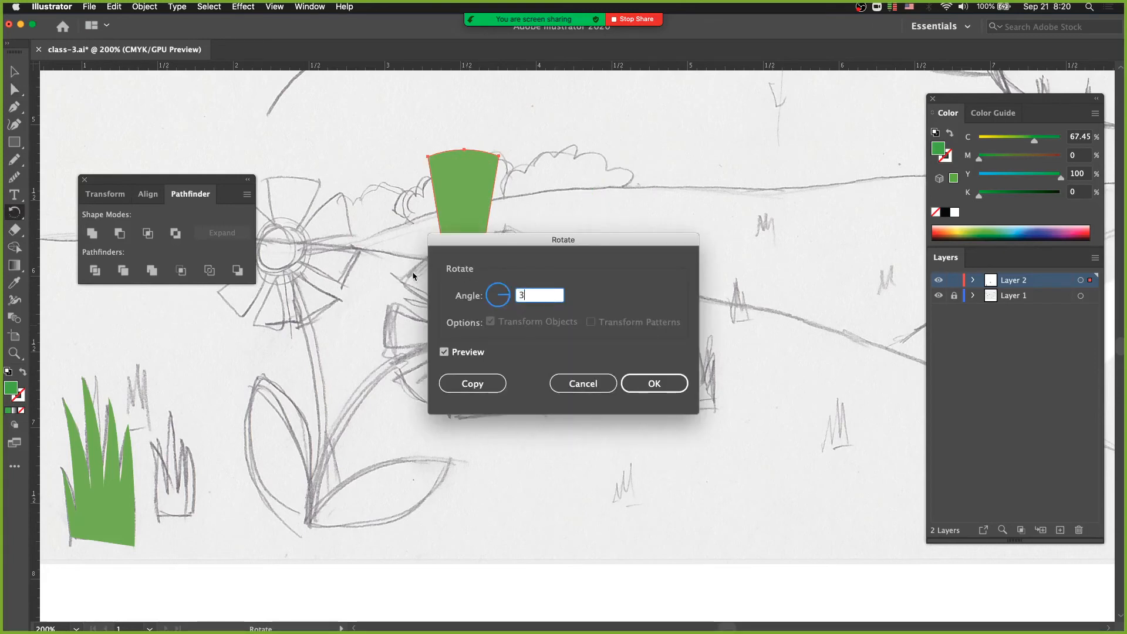
{"action": "type", "text": "0"}
{"action": "left_click", "coordinate": [475, 385]}
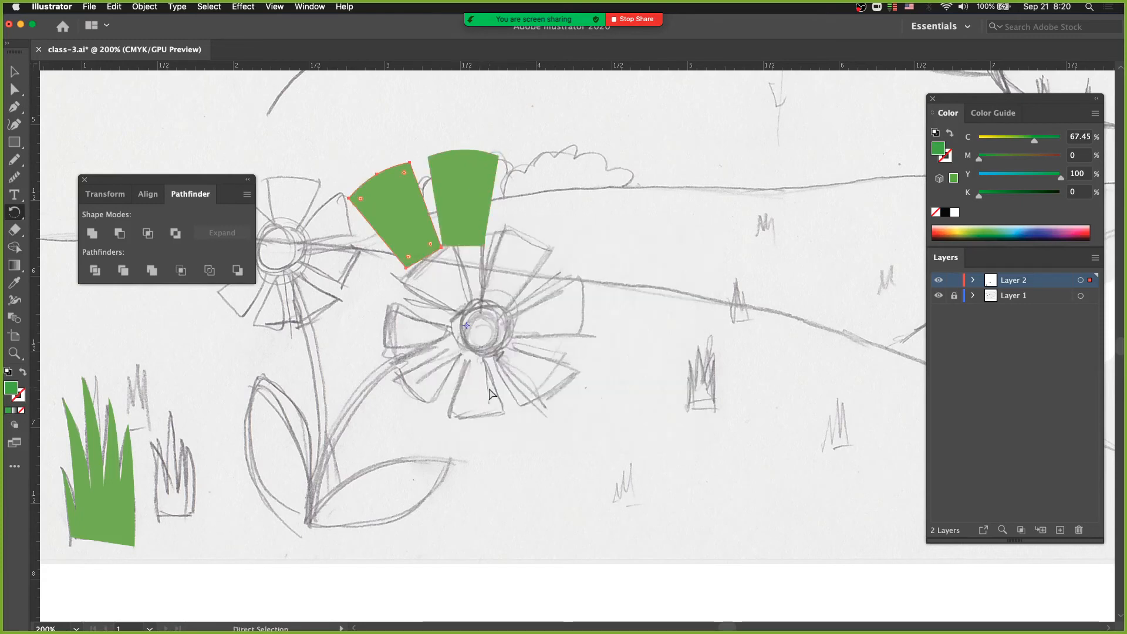
{"action": "key", "text": "super+z"}
Step: Make a copy of the petal rotated 40° around a point in the flower's centre directly below it
{"action": "key", "text": "a"}
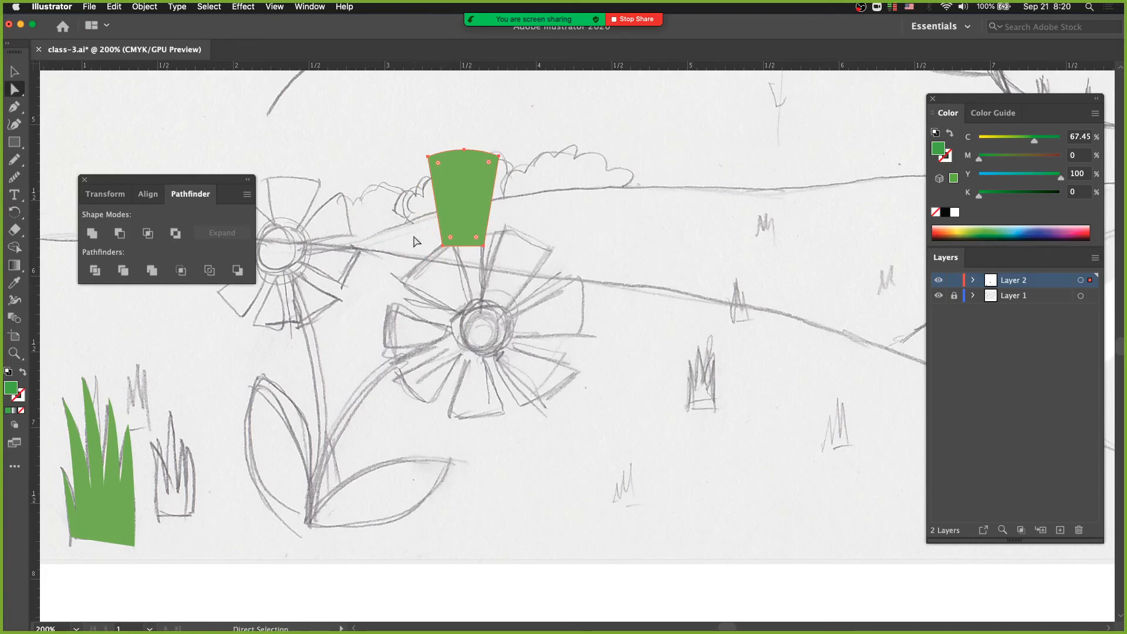
{"action": "left_click", "coordinate": [468, 199]}
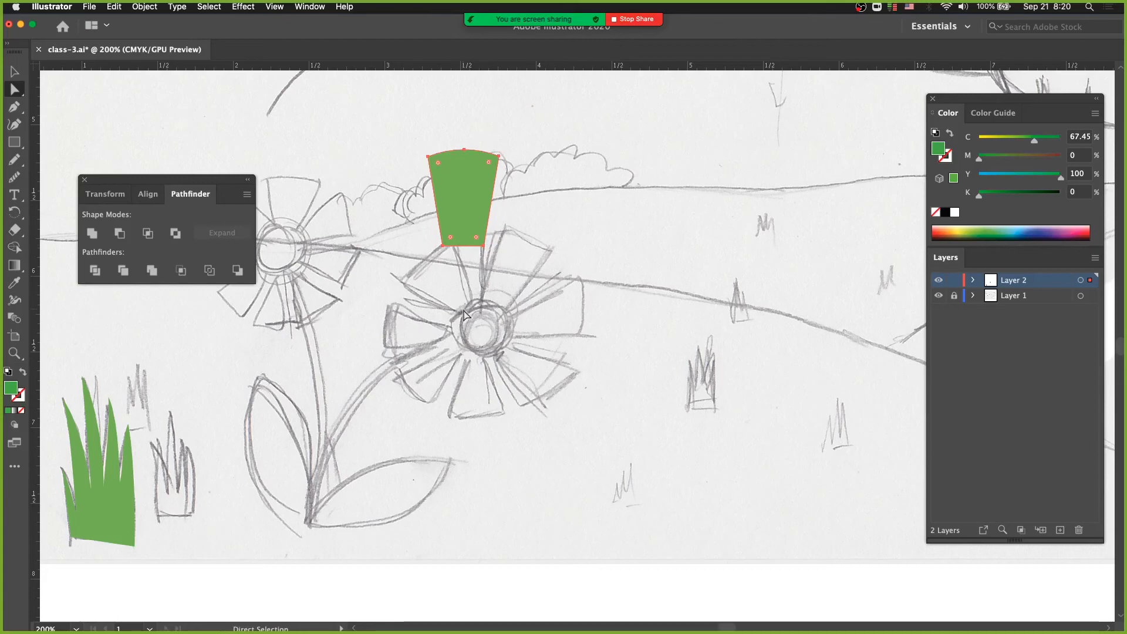
{"action": "key", "text": "r"}
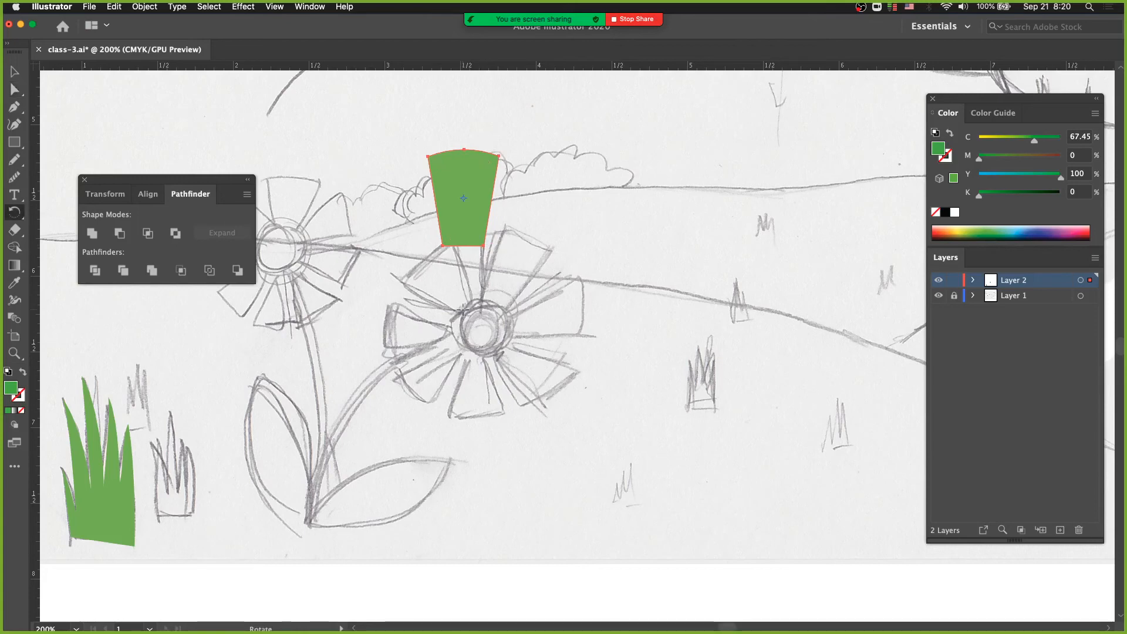
{"action": "left_click", "coordinate": [466, 312], "text": "alt"}
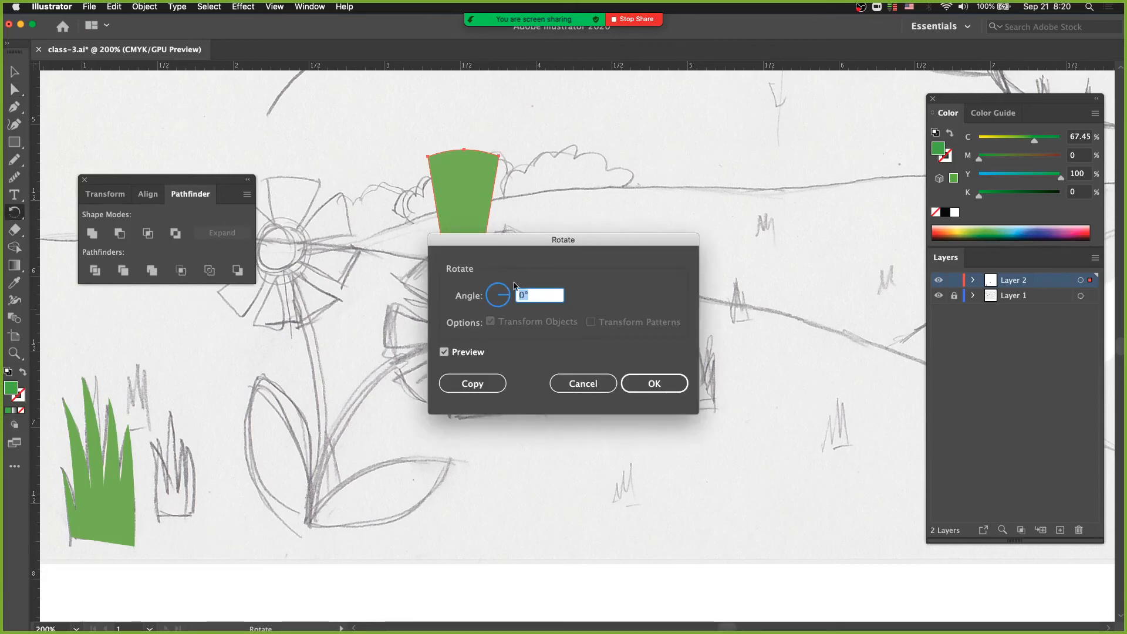
{"action": "type", "text": "40"}
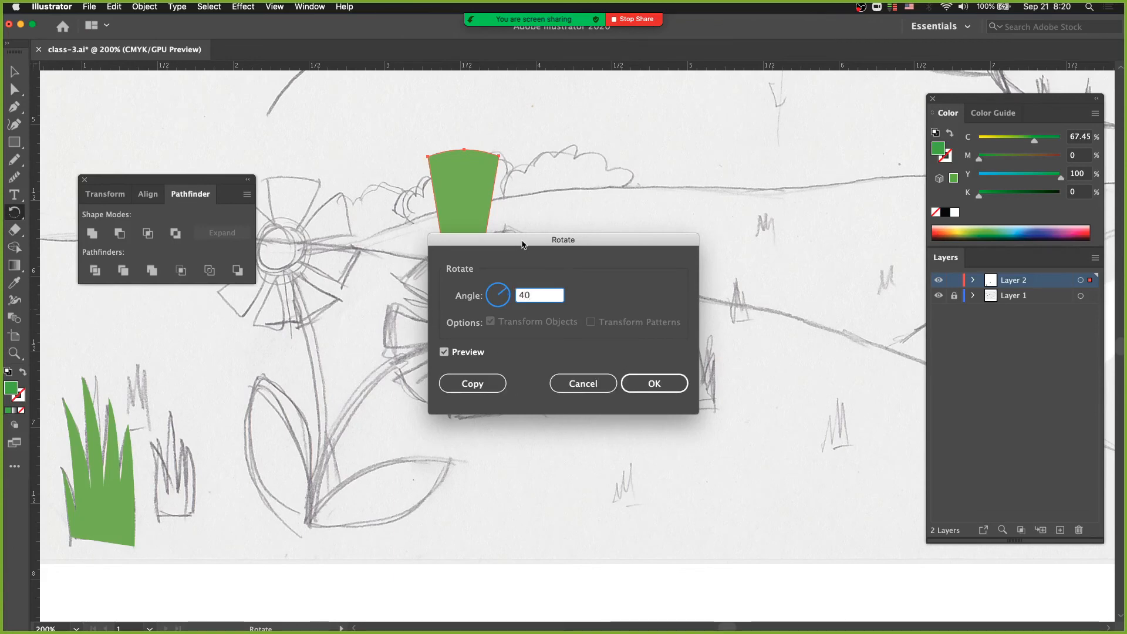
{"action": "left_click_drag", "start_coordinate": [522, 242], "coordinate": [667, 223]}
{"action": "left_click", "coordinate": [589, 336]}
{"action": "left_click", "coordinate": [589, 336]}
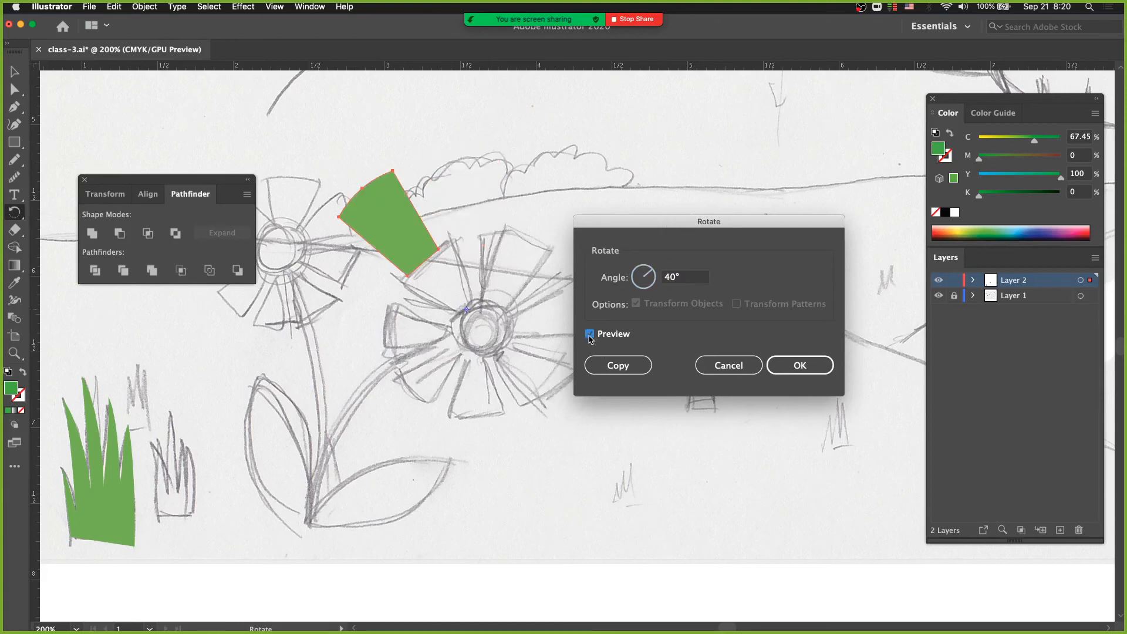
{"action": "left_click", "coordinate": [589, 335]}
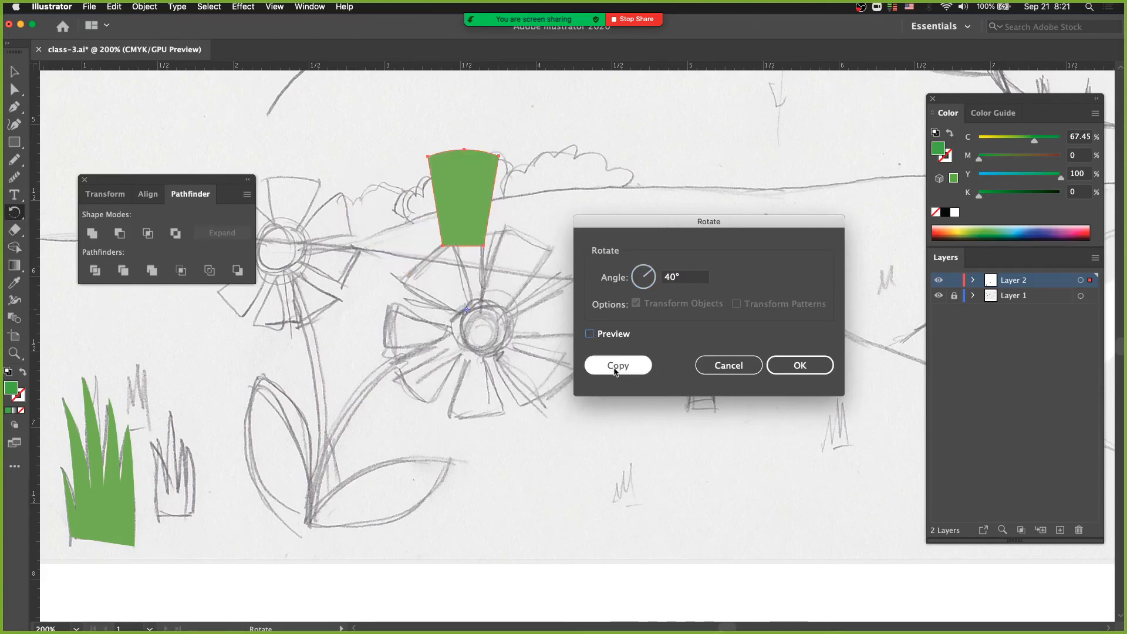
{"action": "left_click", "coordinate": [614, 367]}
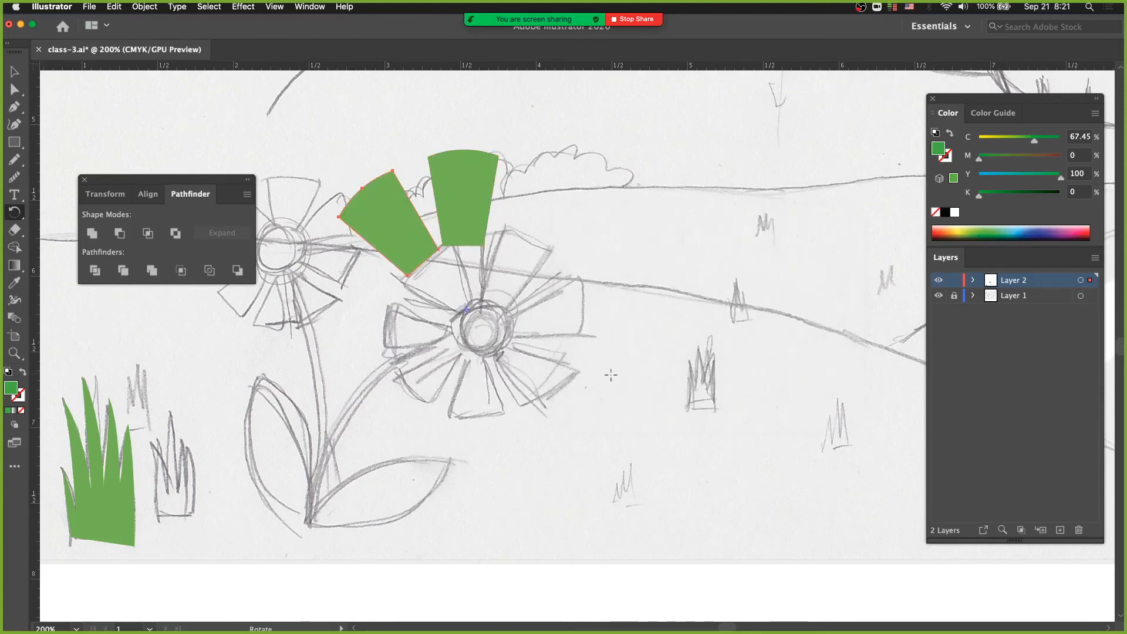
Step: Repeat the rotated copy seven times to complete the ring of nine petals
{"action": "key", "text": "a"}
{"action": "key", "text": "super+d"}
{"action": "key", "text": "super+d"}
{"action": "key", "text": "super+d"}
{"action": "key", "text": "super+d"}
{"action": "key", "text": "super+d"}
{"action": "key", "text": "super+d"}
{"action": "key", "text": "super+d"}
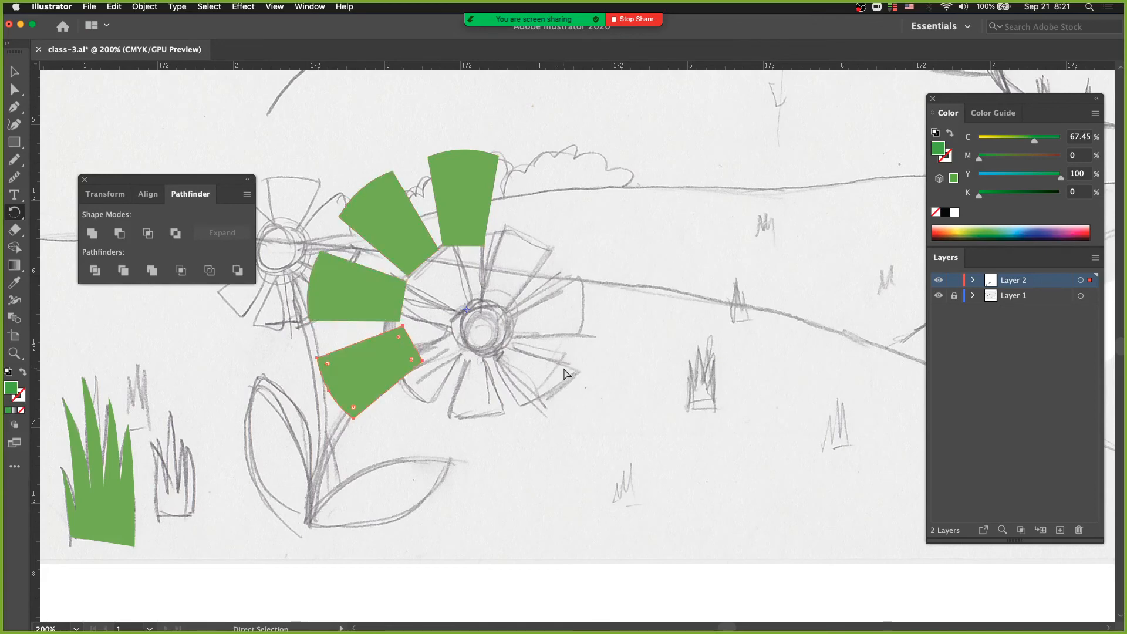
{"action": "key", "text": "r"}
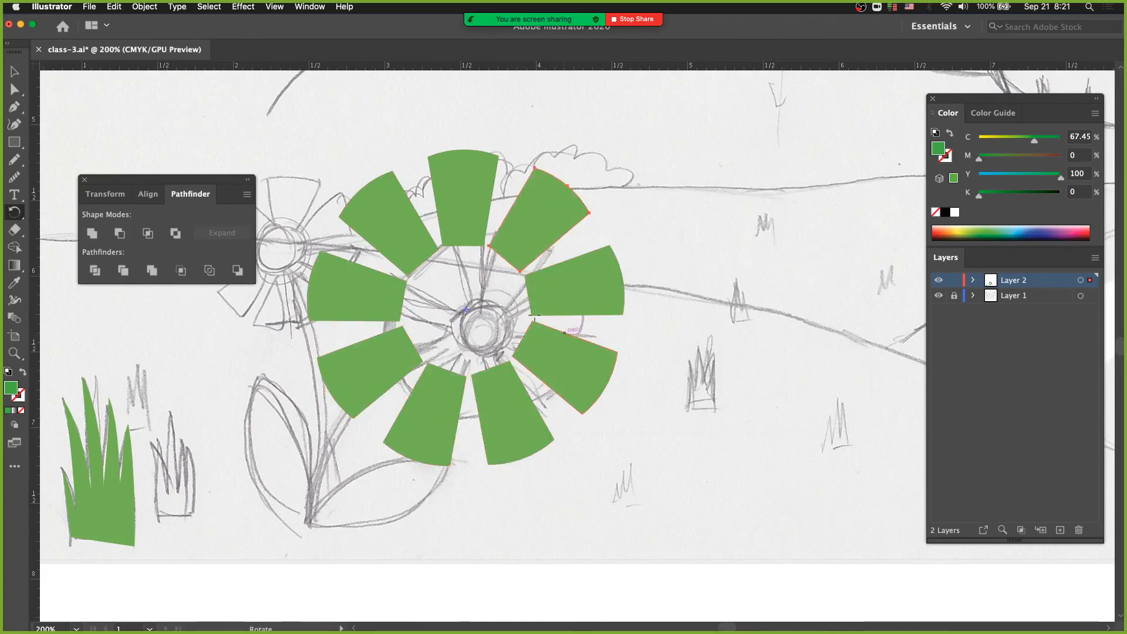
Step: Deselect the petals and draw a green circle from the ring's centre out over the petals' inner ends
{"action": "key", "text": "shift+super+a"}
{"action": "left_click", "coordinate": [14, 141]}
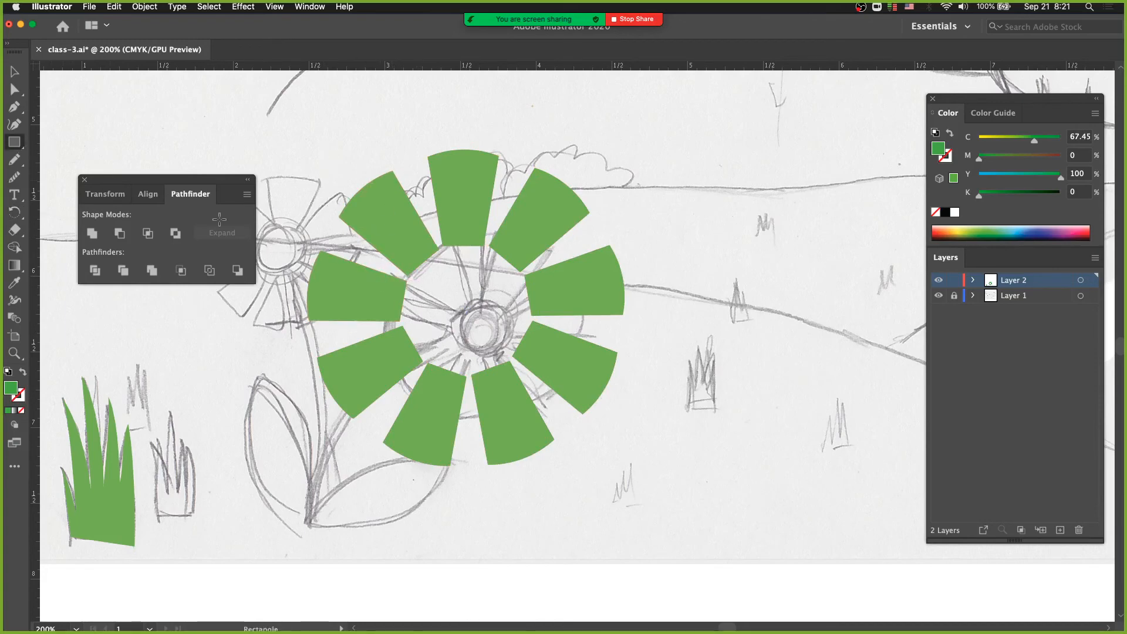
{"action": "left_click", "coordinate": [14, 142]}
{"action": "left_click", "coordinate": [79, 168]}
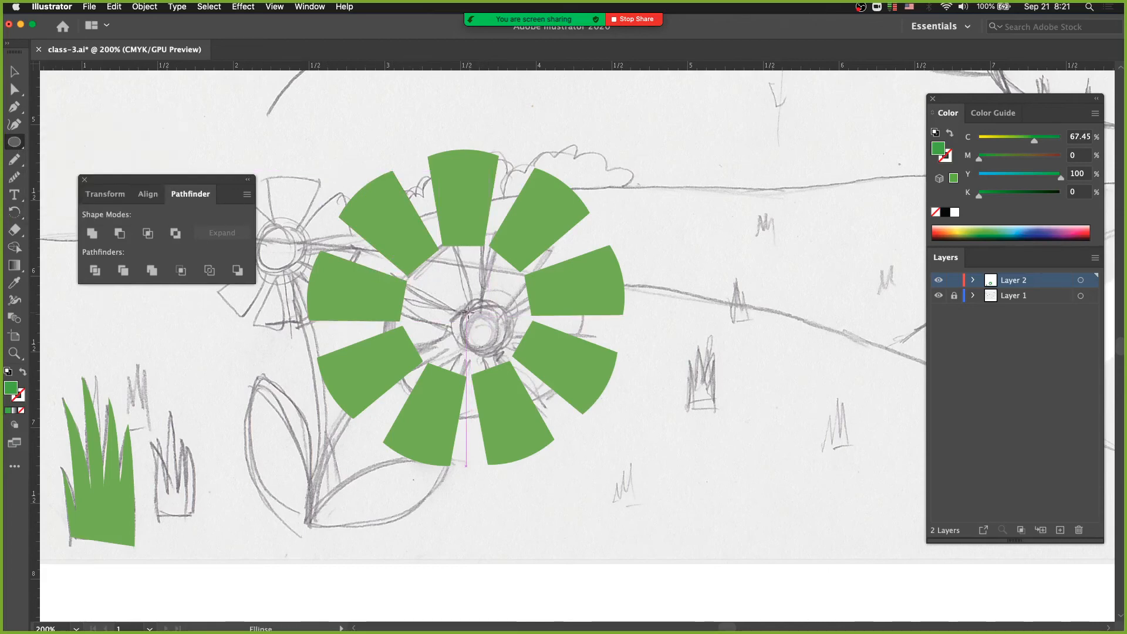
{"action": "left_click_drag", "start_coordinate": [469, 312], "coordinate": [537, 381]}
Step: Make a smaller concentric copy of the centre circle, fill it yellow (C 22.35, M 13.33, Y 100, K 0), and check the shapes in outline view
{"action": "key", "text": "s"}
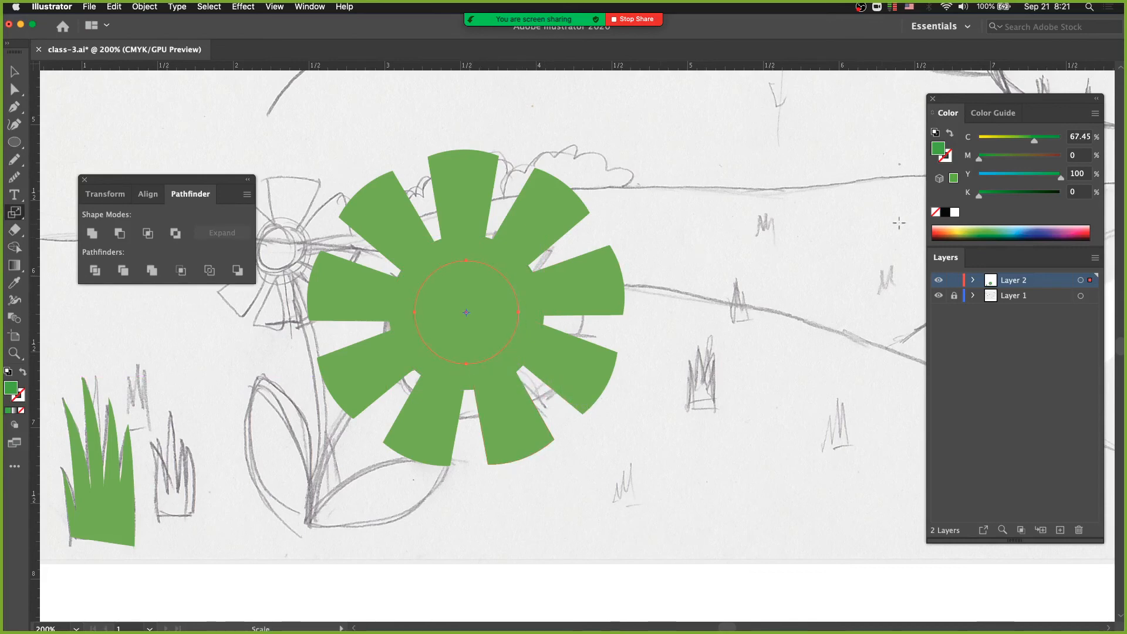
{"action": "left_click", "coordinate": [961, 232]}
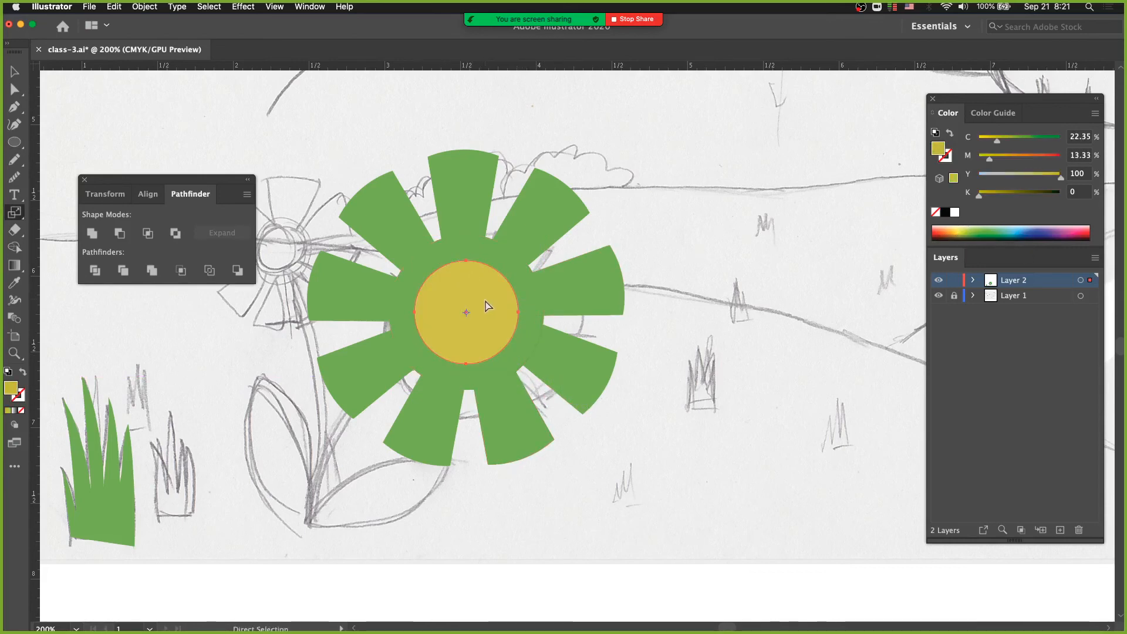
{"action": "key", "text": "super+y"}
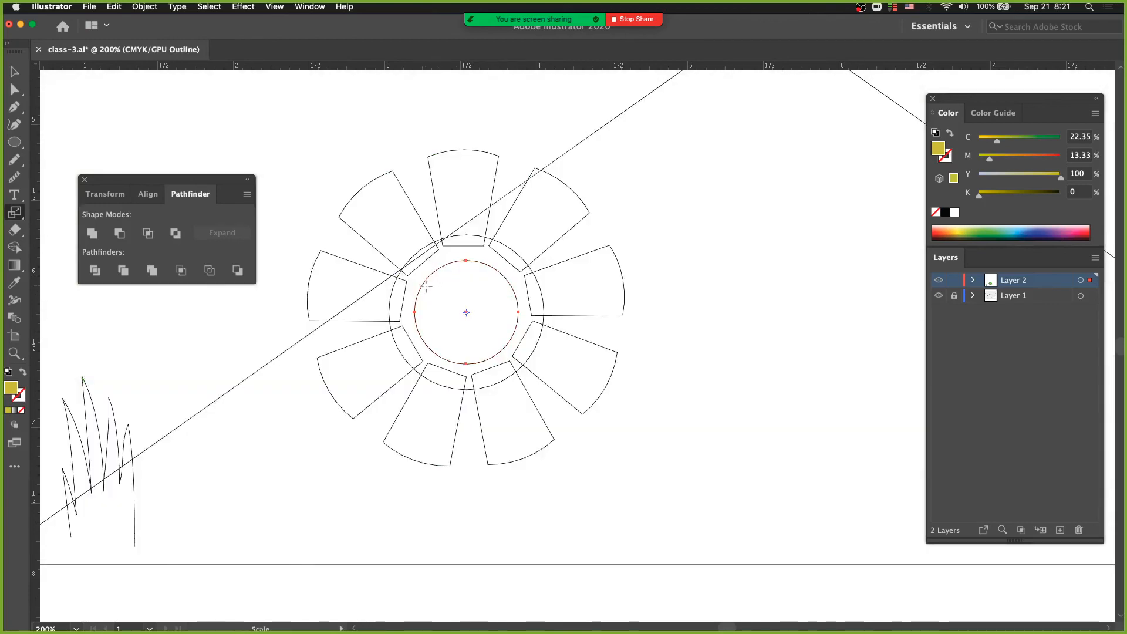
{"action": "key", "text": "v"}
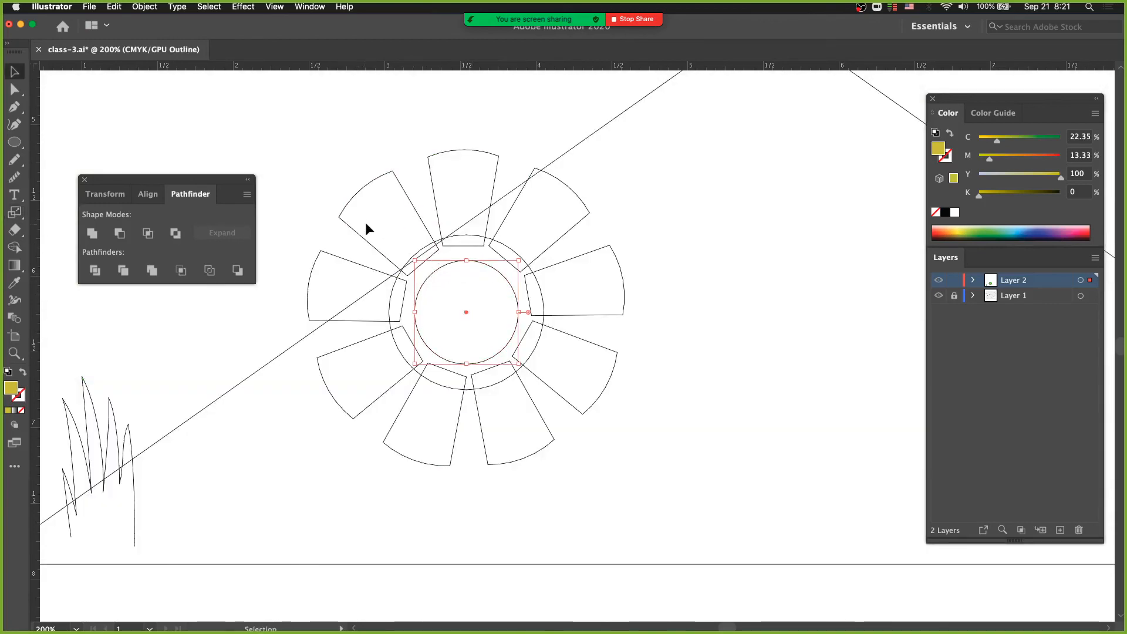
{"action": "key", "text": "super+y"}
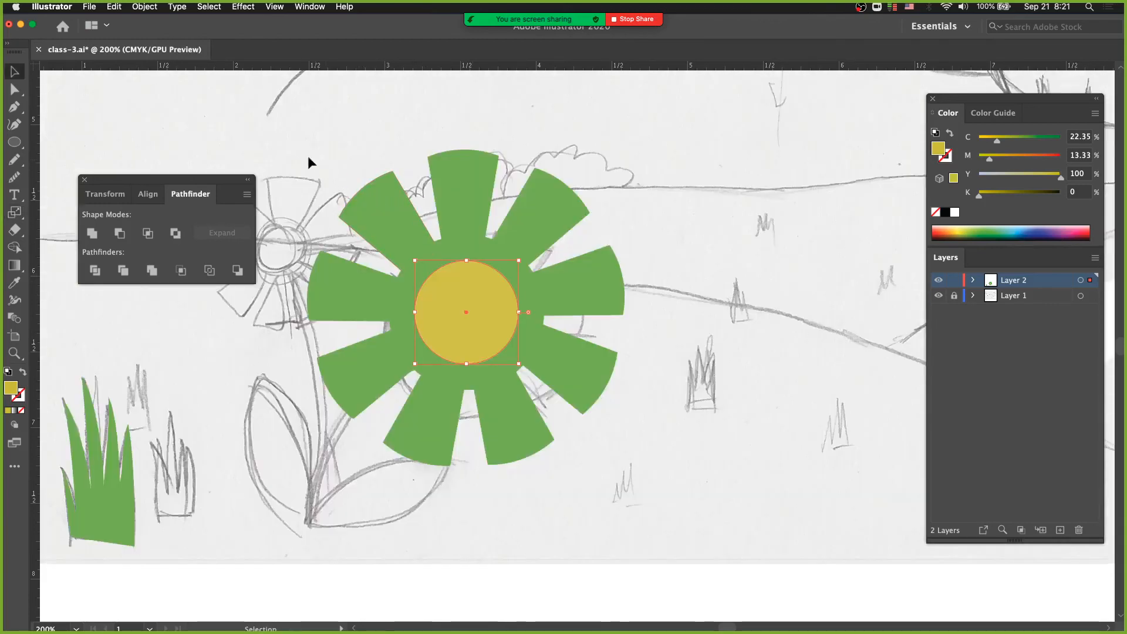
Step: Select all petals and the larger green circle without the yellow centre, and combine them with the Pathfinder Exclude mode
{"action": "left_click_drag", "start_coordinate": [273, 132], "coordinate": [658, 495]}
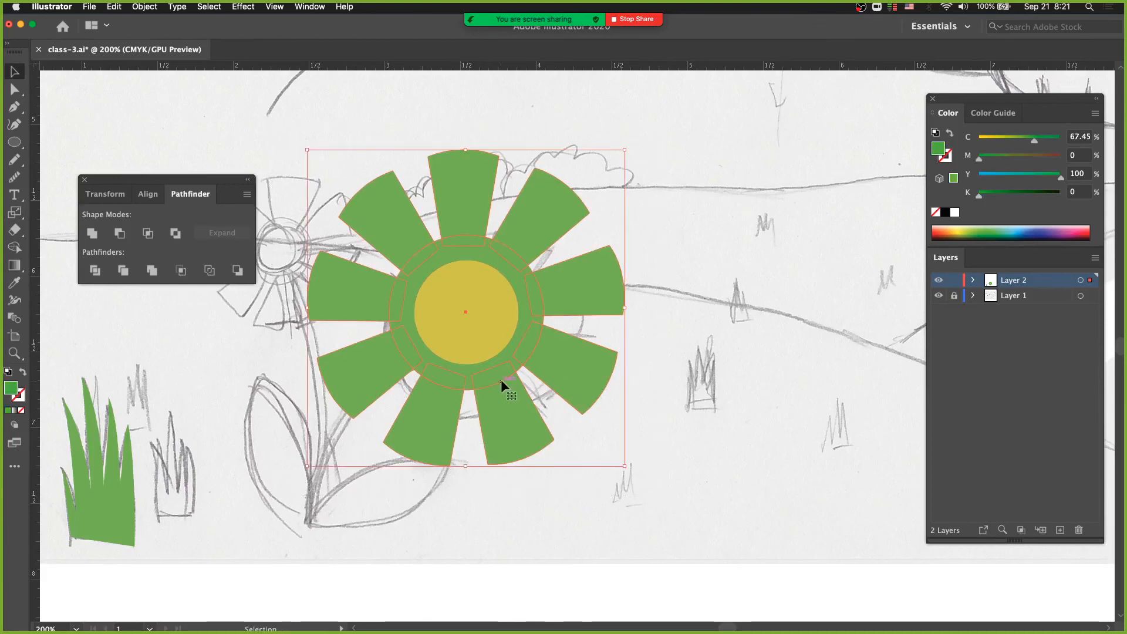
{"action": "key", "text": "super+z"}
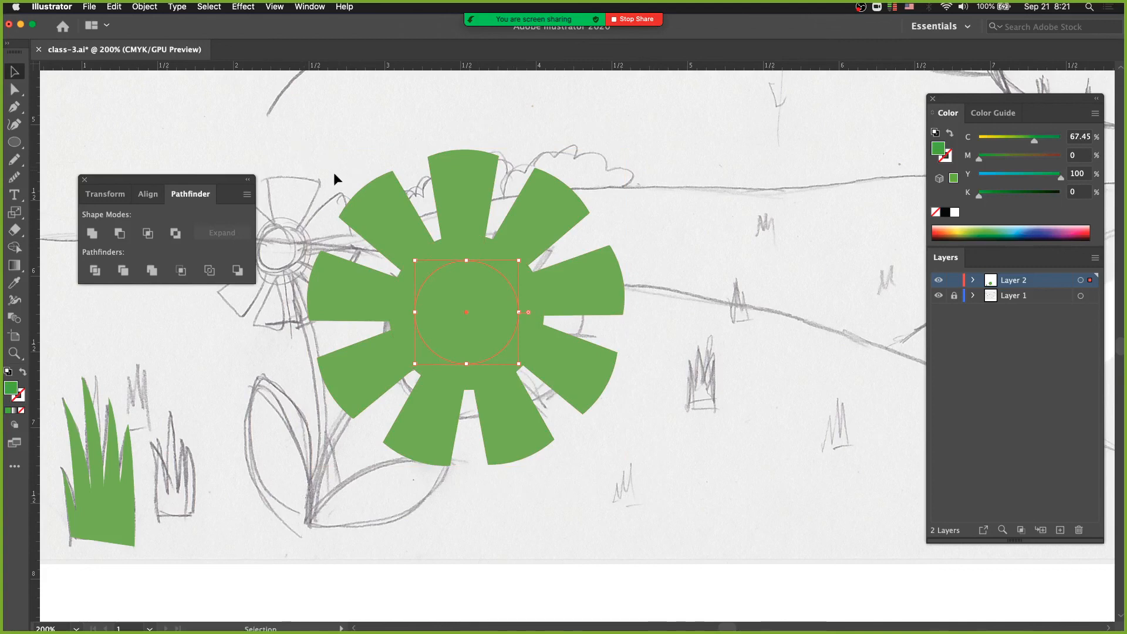
{"action": "key", "text": "super+shift+z"}
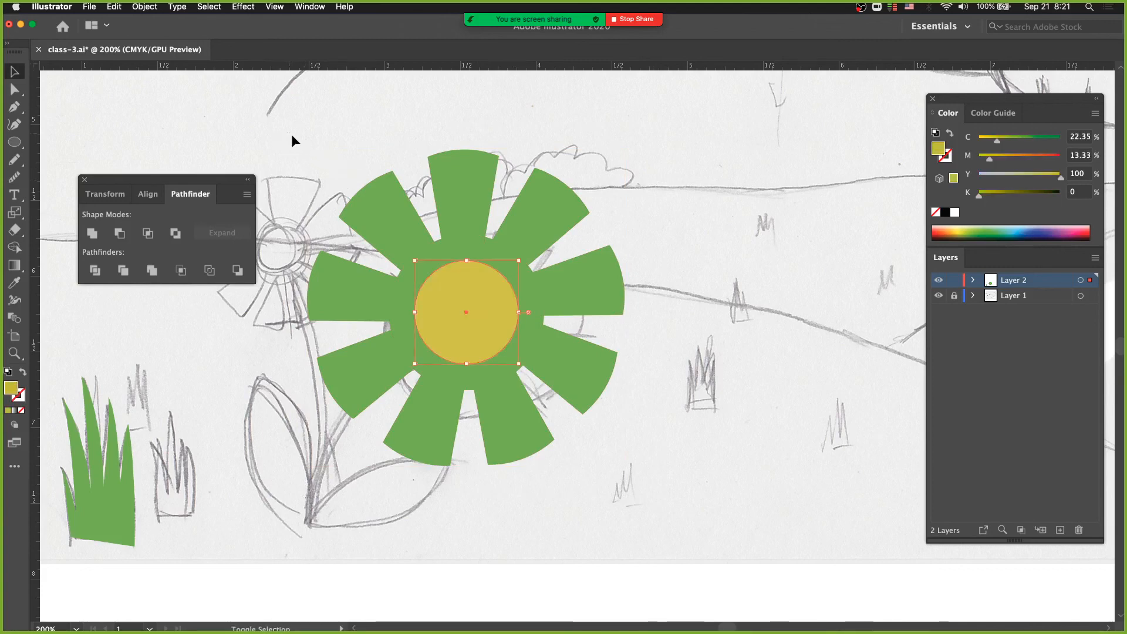
{"action": "left_click_drag", "start_coordinate": [291, 134], "coordinate": [685, 531]}
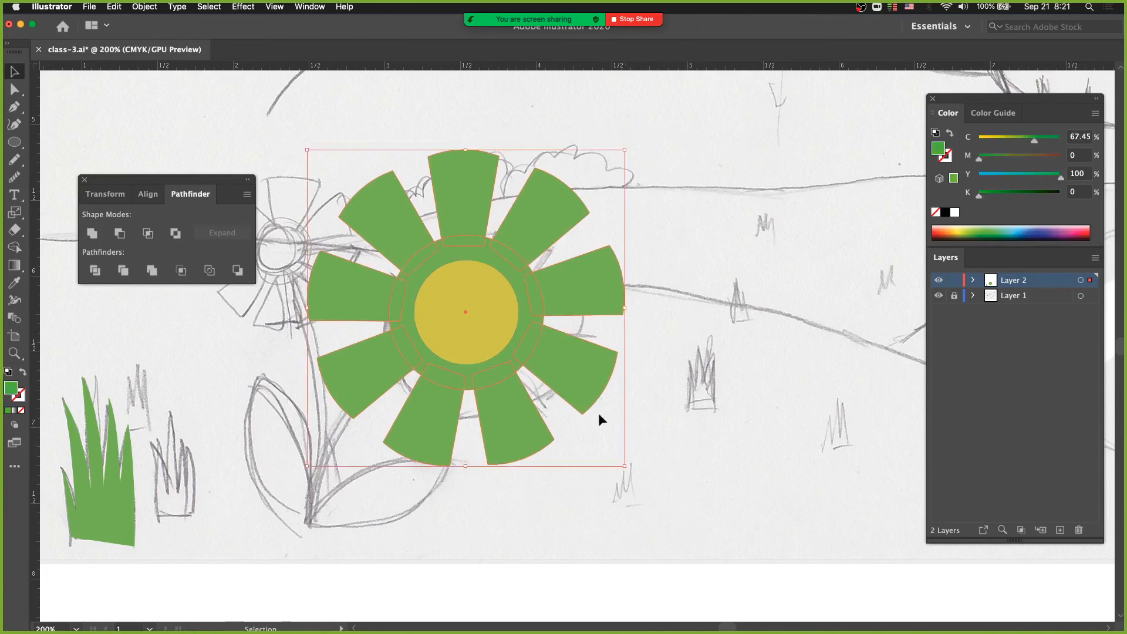
{"action": "left_click", "coordinate": [175, 234]}
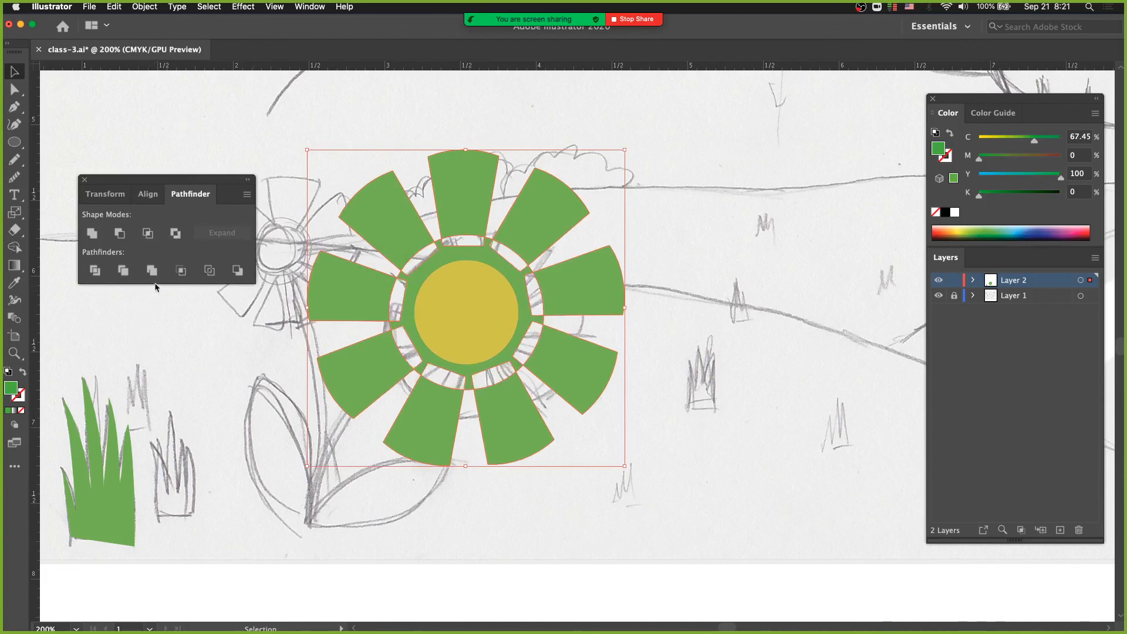
Step: Undo the Exclude operation and fill only the larger centre circle with blue-violet (C 74.51, M 72.16, Y 0, K 0)
{"action": "key", "text": "super+z"}
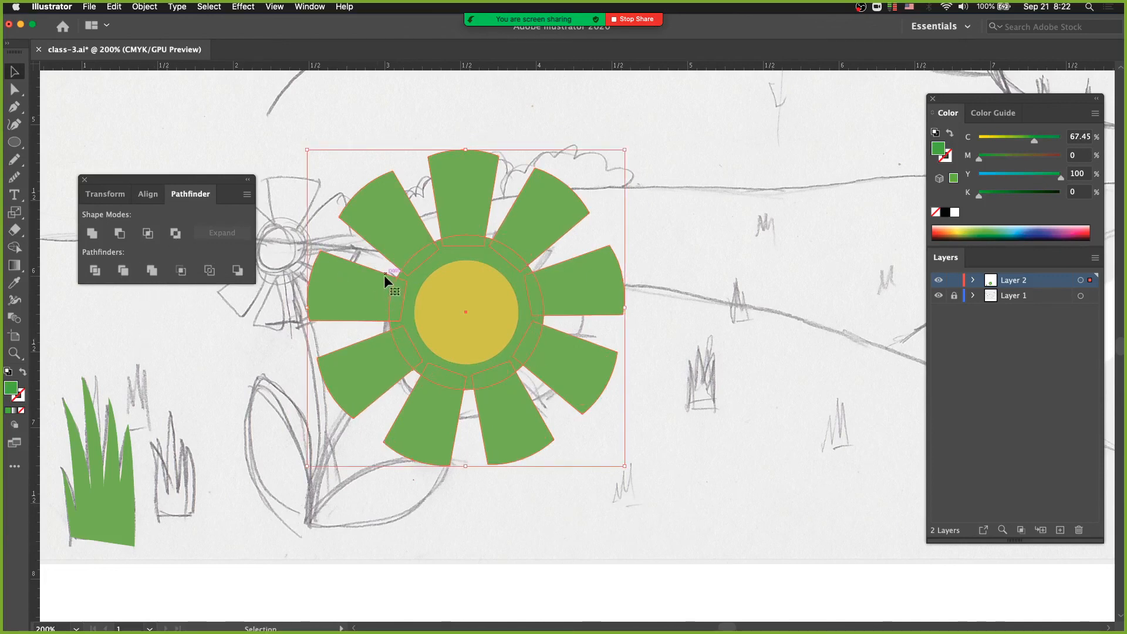
{"action": "left_click", "coordinate": [365, 256]}
{"action": "left_click", "coordinate": [409, 303]}
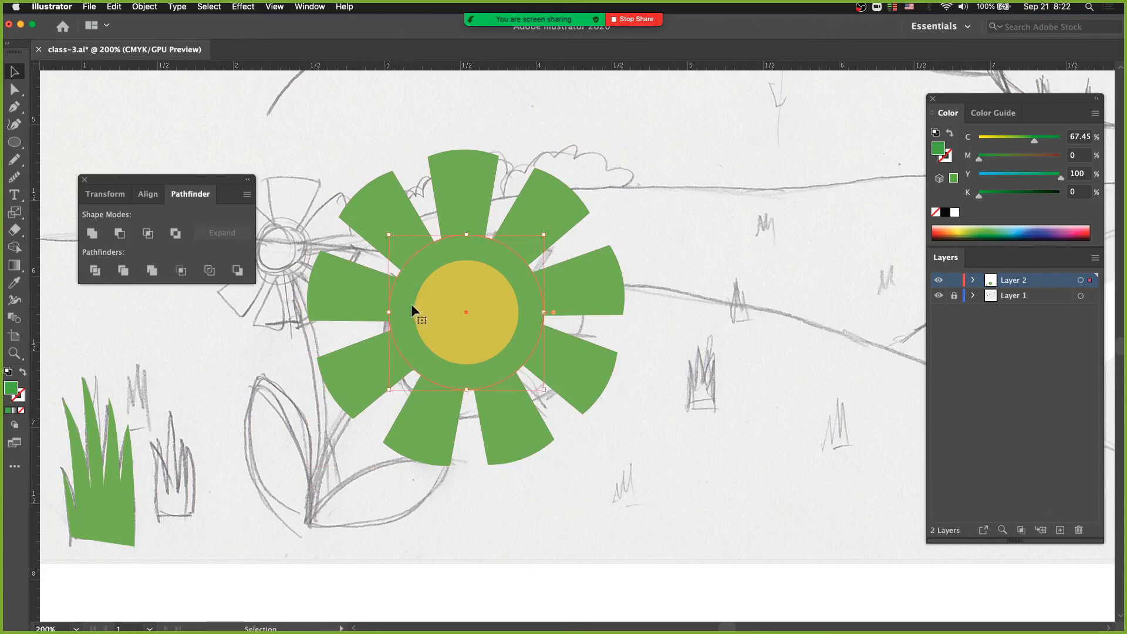
{"action": "left_click", "coordinate": [1046, 228]}
{"action": "key", "text": "a"}
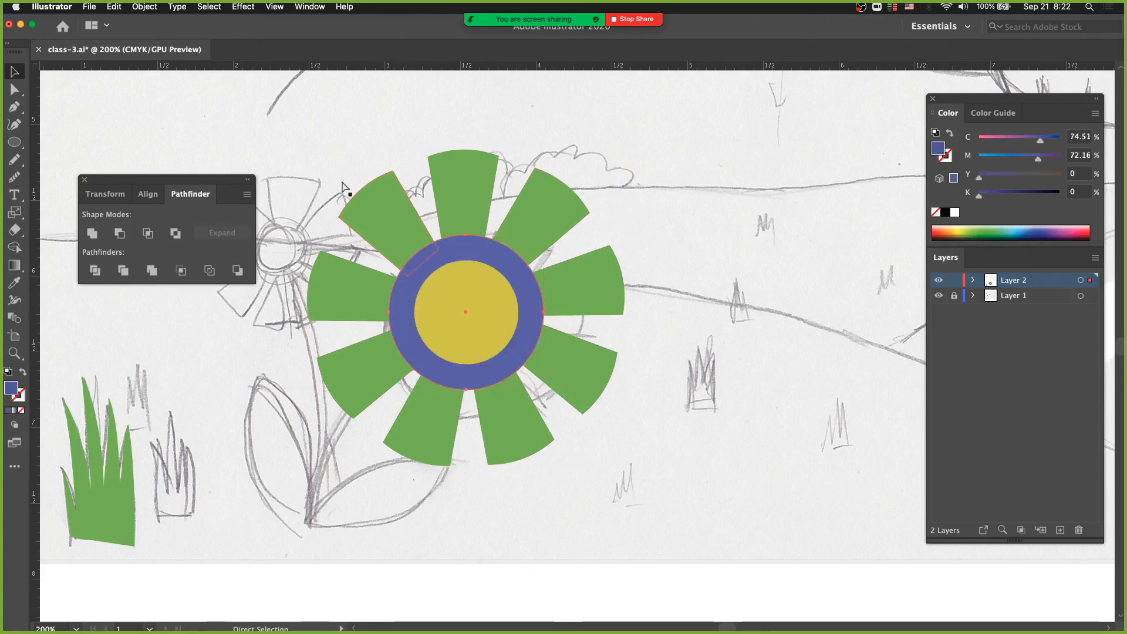
Step: Select all nine petals together with the blue circle, leaving the yellow centre circle out of the selection
{"action": "key", "text": "v"}
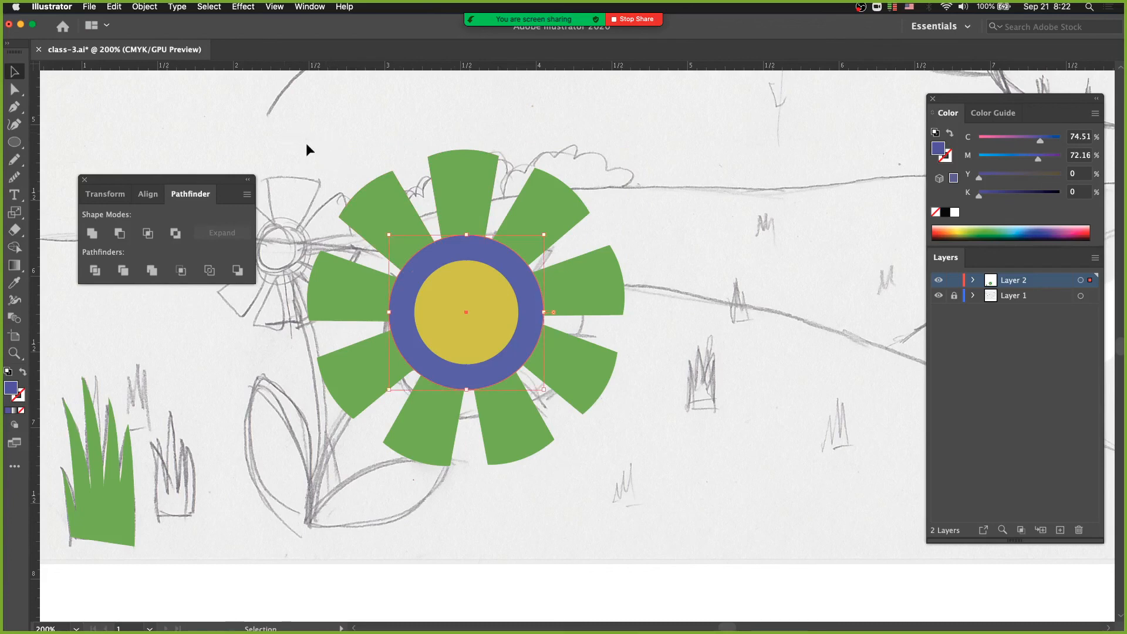
{"action": "left_click_drag", "start_coordinate": [284, 133], "coordinate": [703, 527]}
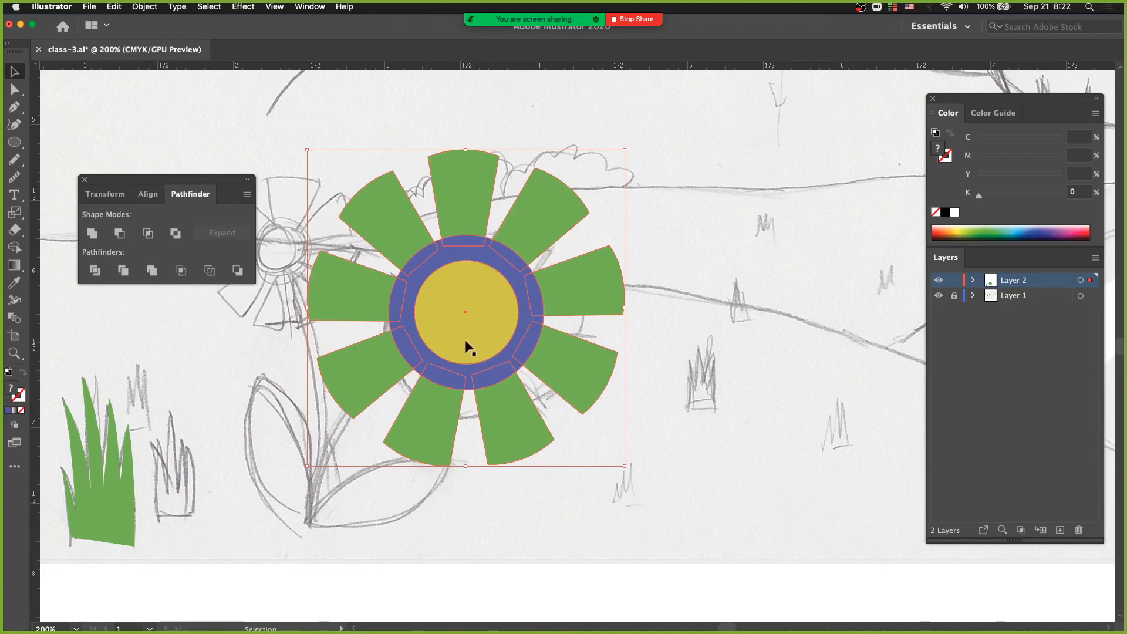
{"action": "left_click", "coordinate": [466, 305]}
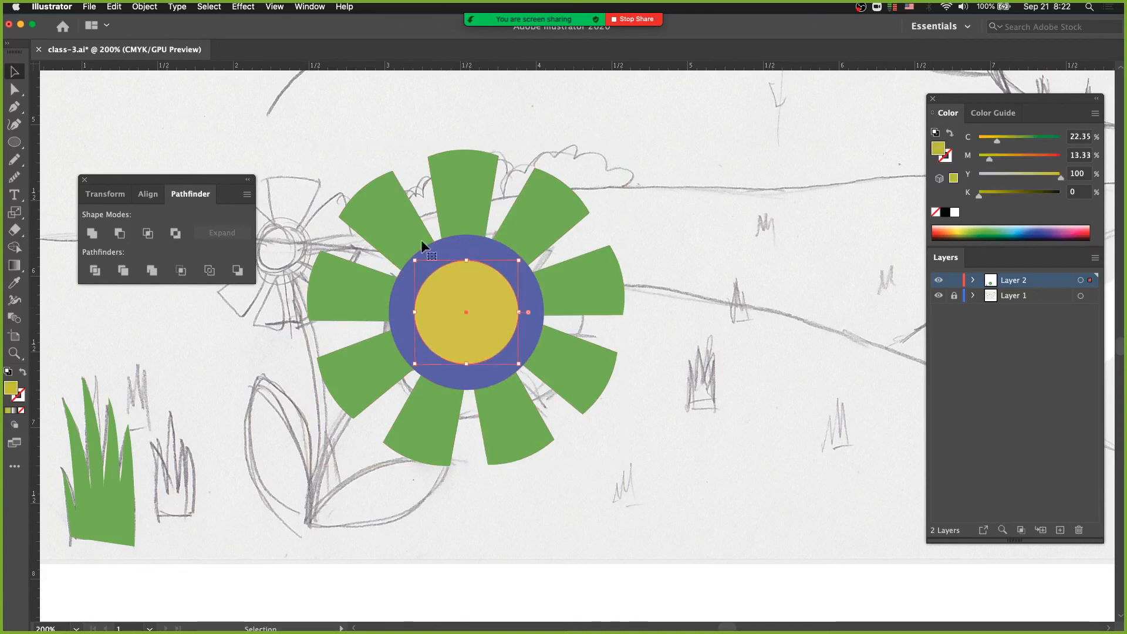
{"action": "key", "text": "super+a"}
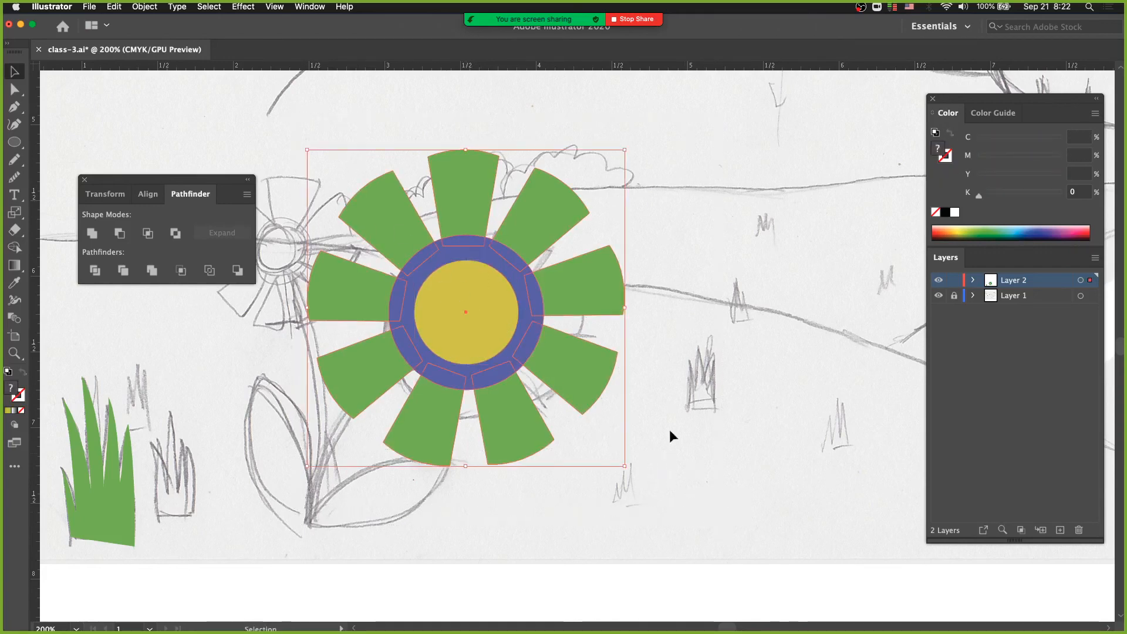
Step: Try the Pathfinder Minus Front and Minus Back operations on the petals and blue circle, undoing each one
{"action": "left_click", "coordinate": [120, 235]}
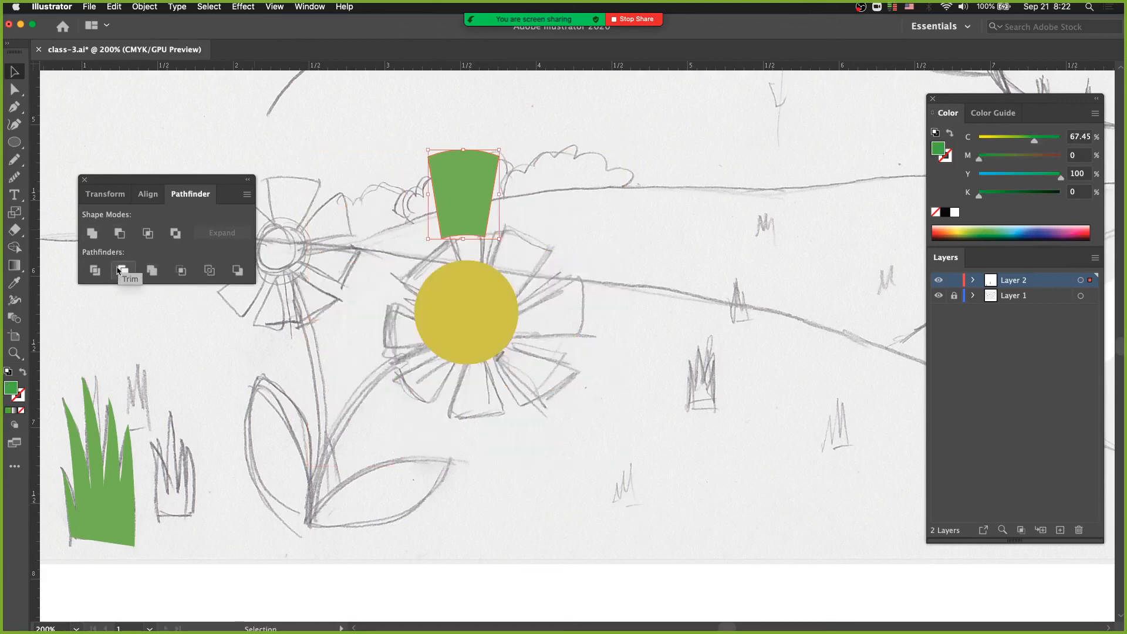
{"action": "key", "text": "super+z"}
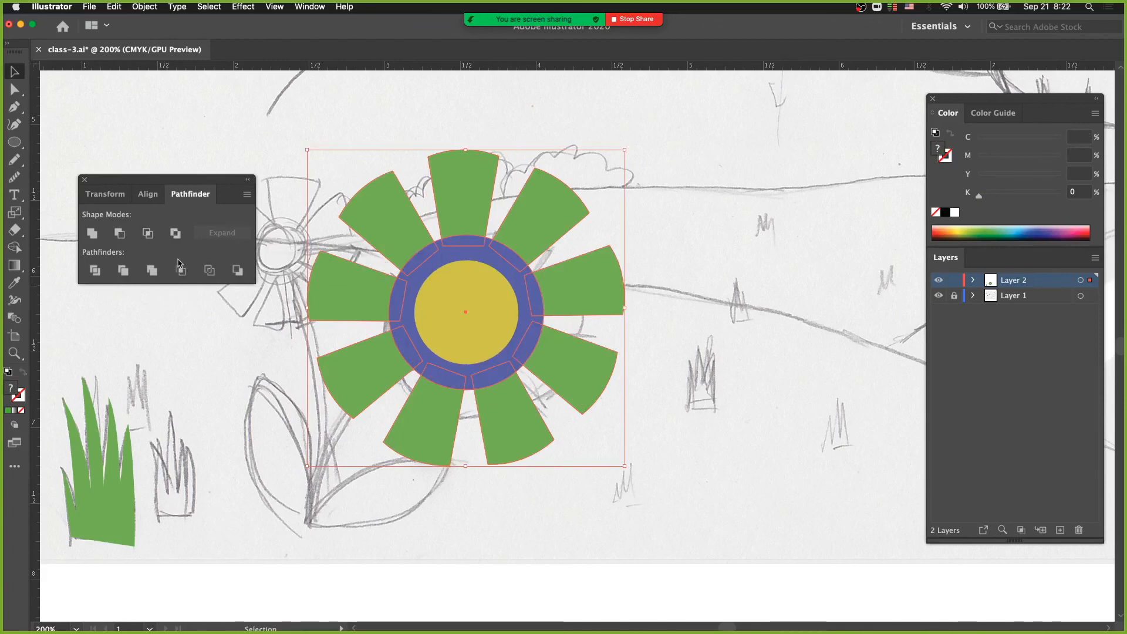
{"action": "left_click", "coordinate": [238, 271]}
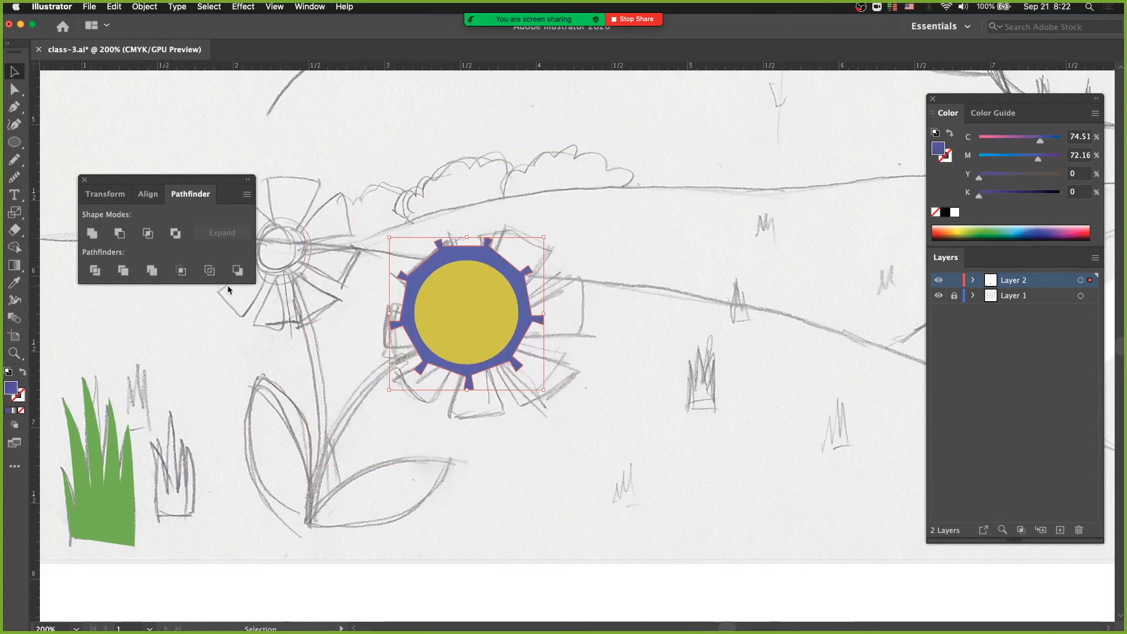
{"action": "key", "text": "ctrl+z"}
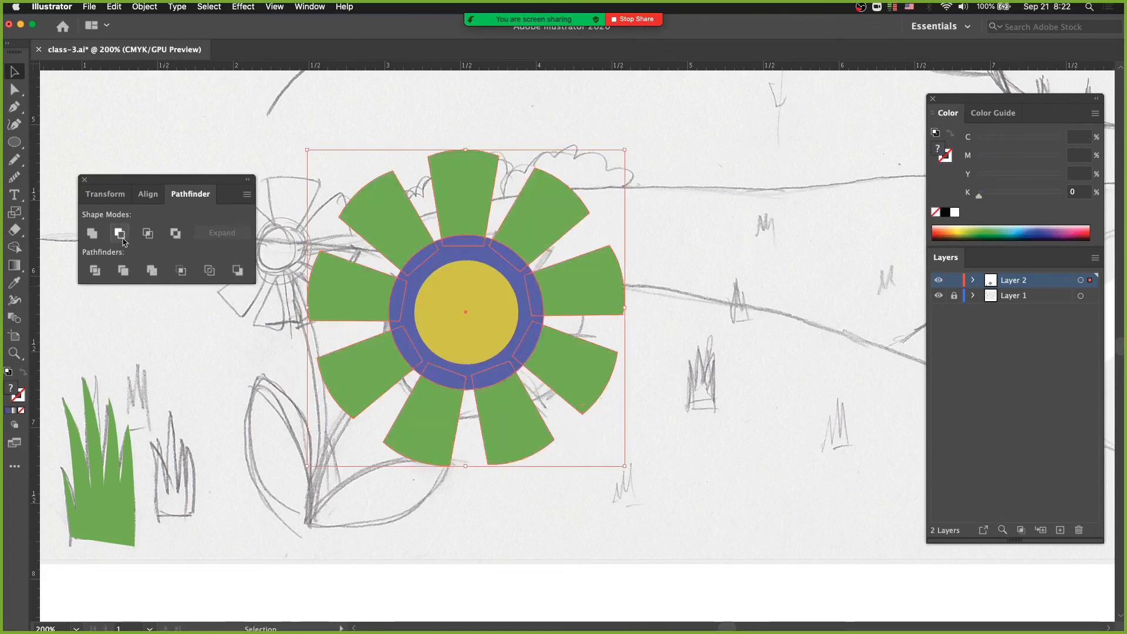
Step: Apply Pathfinder Minus Front to the petals and blue circle, and select the remaining petal together with the yellow centre circle
{"action": "left_click", "coordinate": [120, 234]}
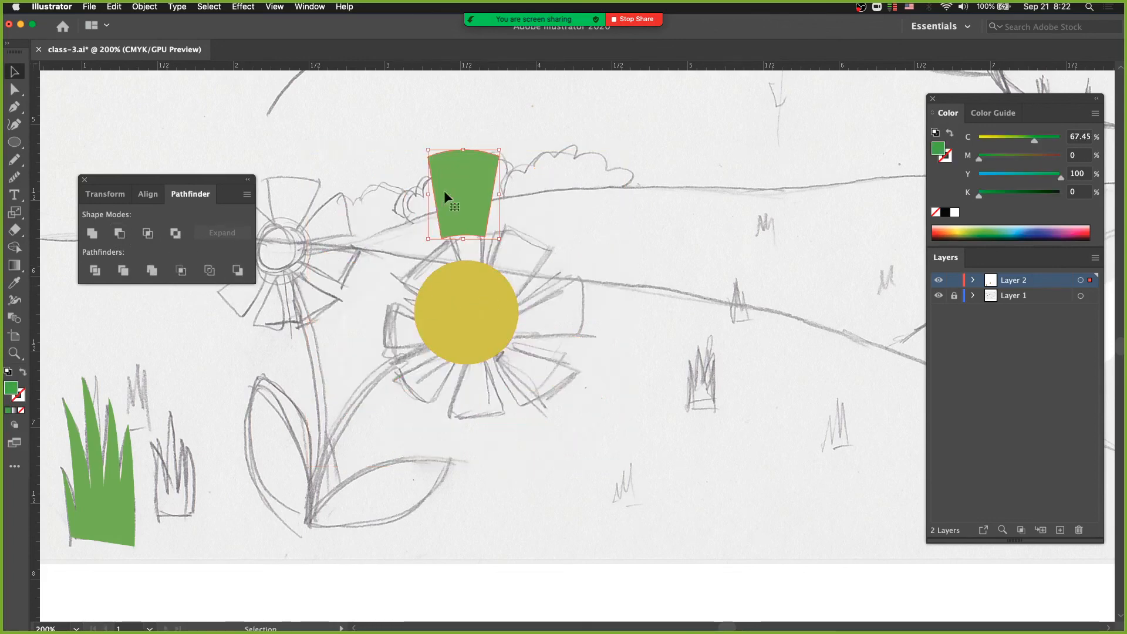
{"action": "left_click", "coordinate": [520, 236]}
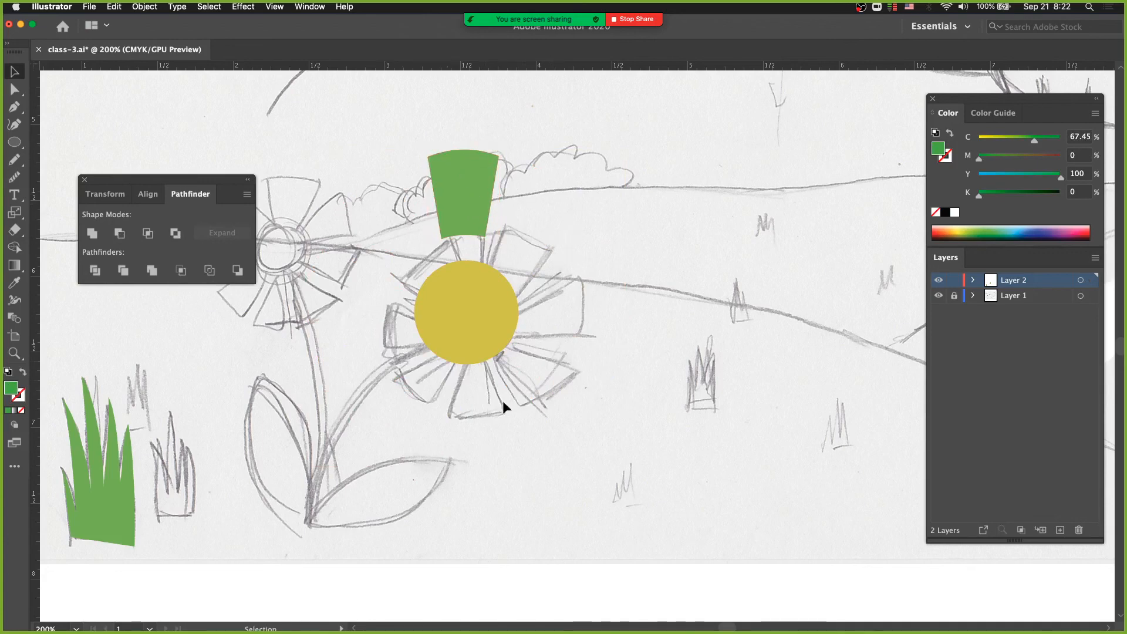
{"action": "left_click", "coordinate": [120, 233]}
{"action": "left_click", "coordinate": [678, 350]}
{"action": "left_click_drag", "start_coordinate": [511, 346], "coordinate": [512, 346]}
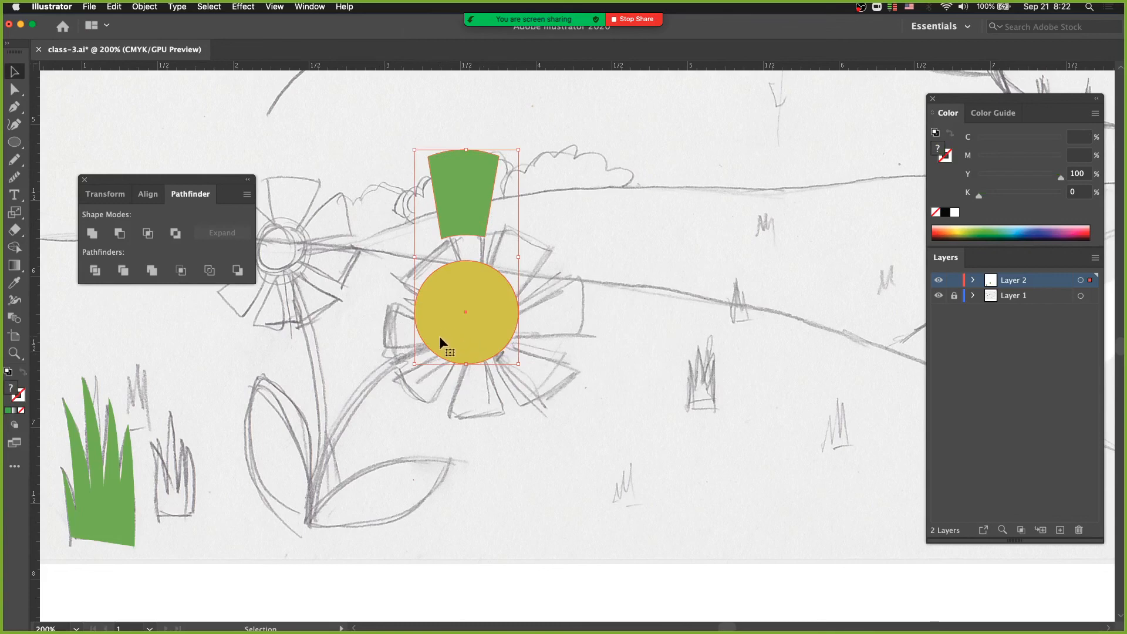